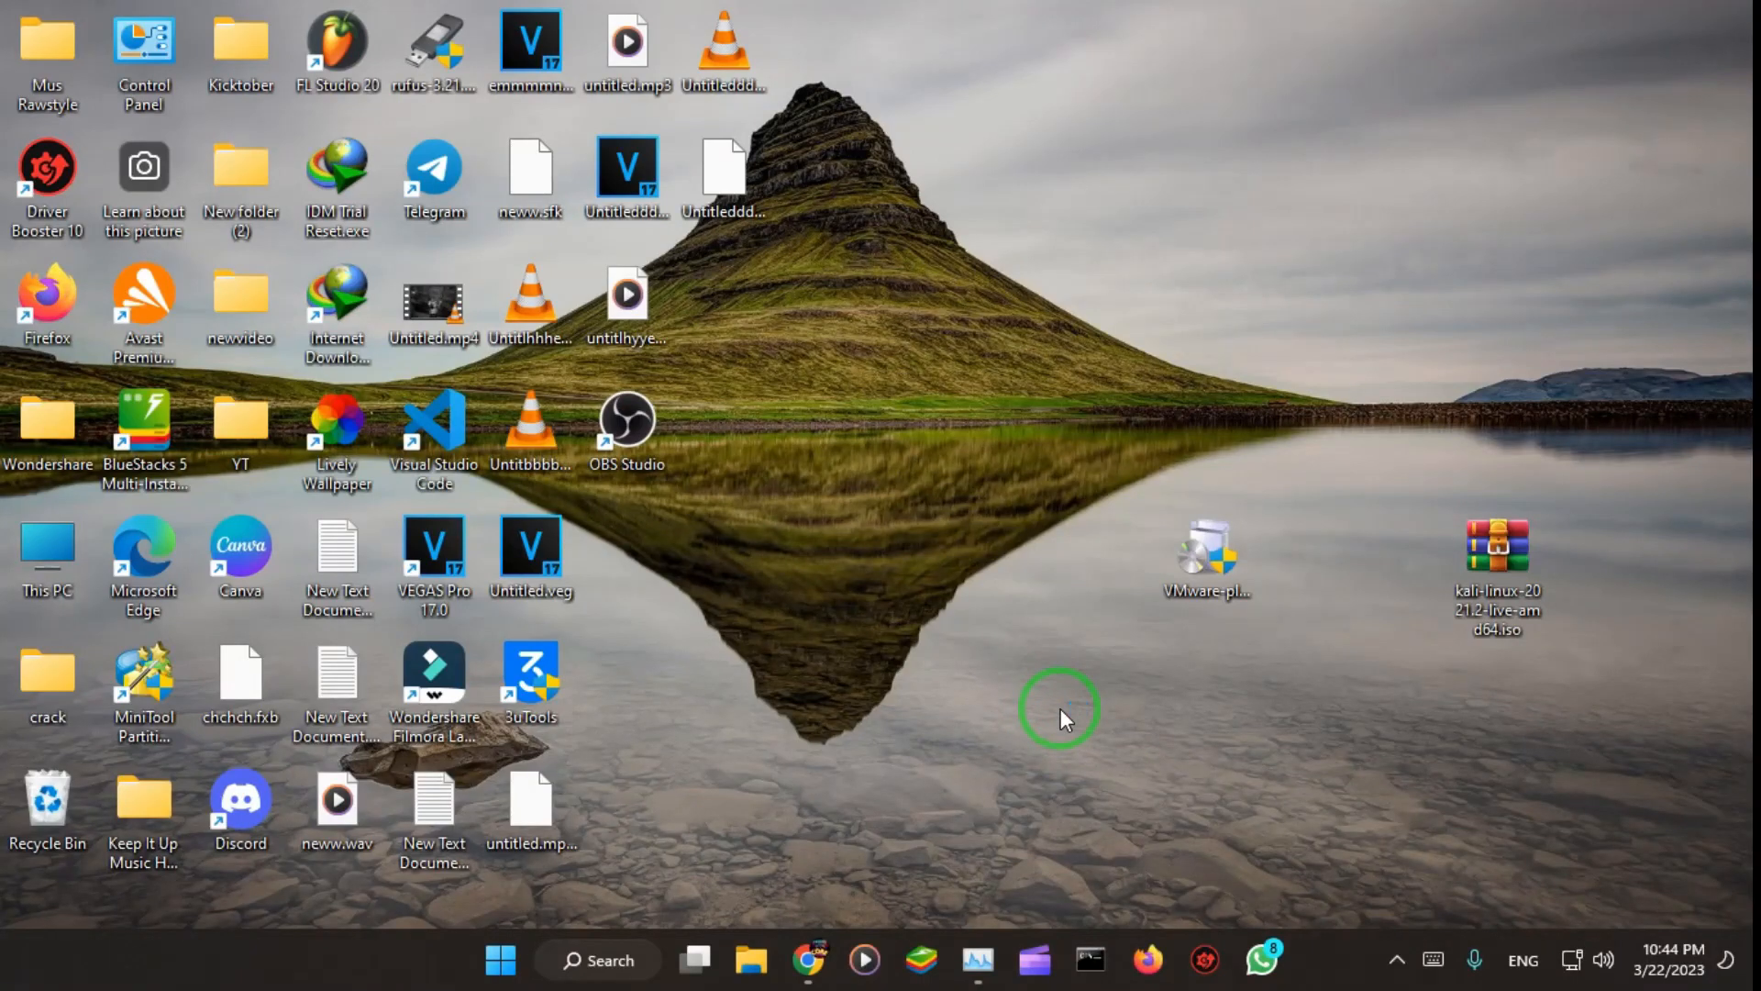
Step: Move the kali-linux-2021.2-live-amd64.iso file to an empty desktop spot above and to the right of the VMware player installer
{"action": "left_click", "coordinate": [1240, 592]}
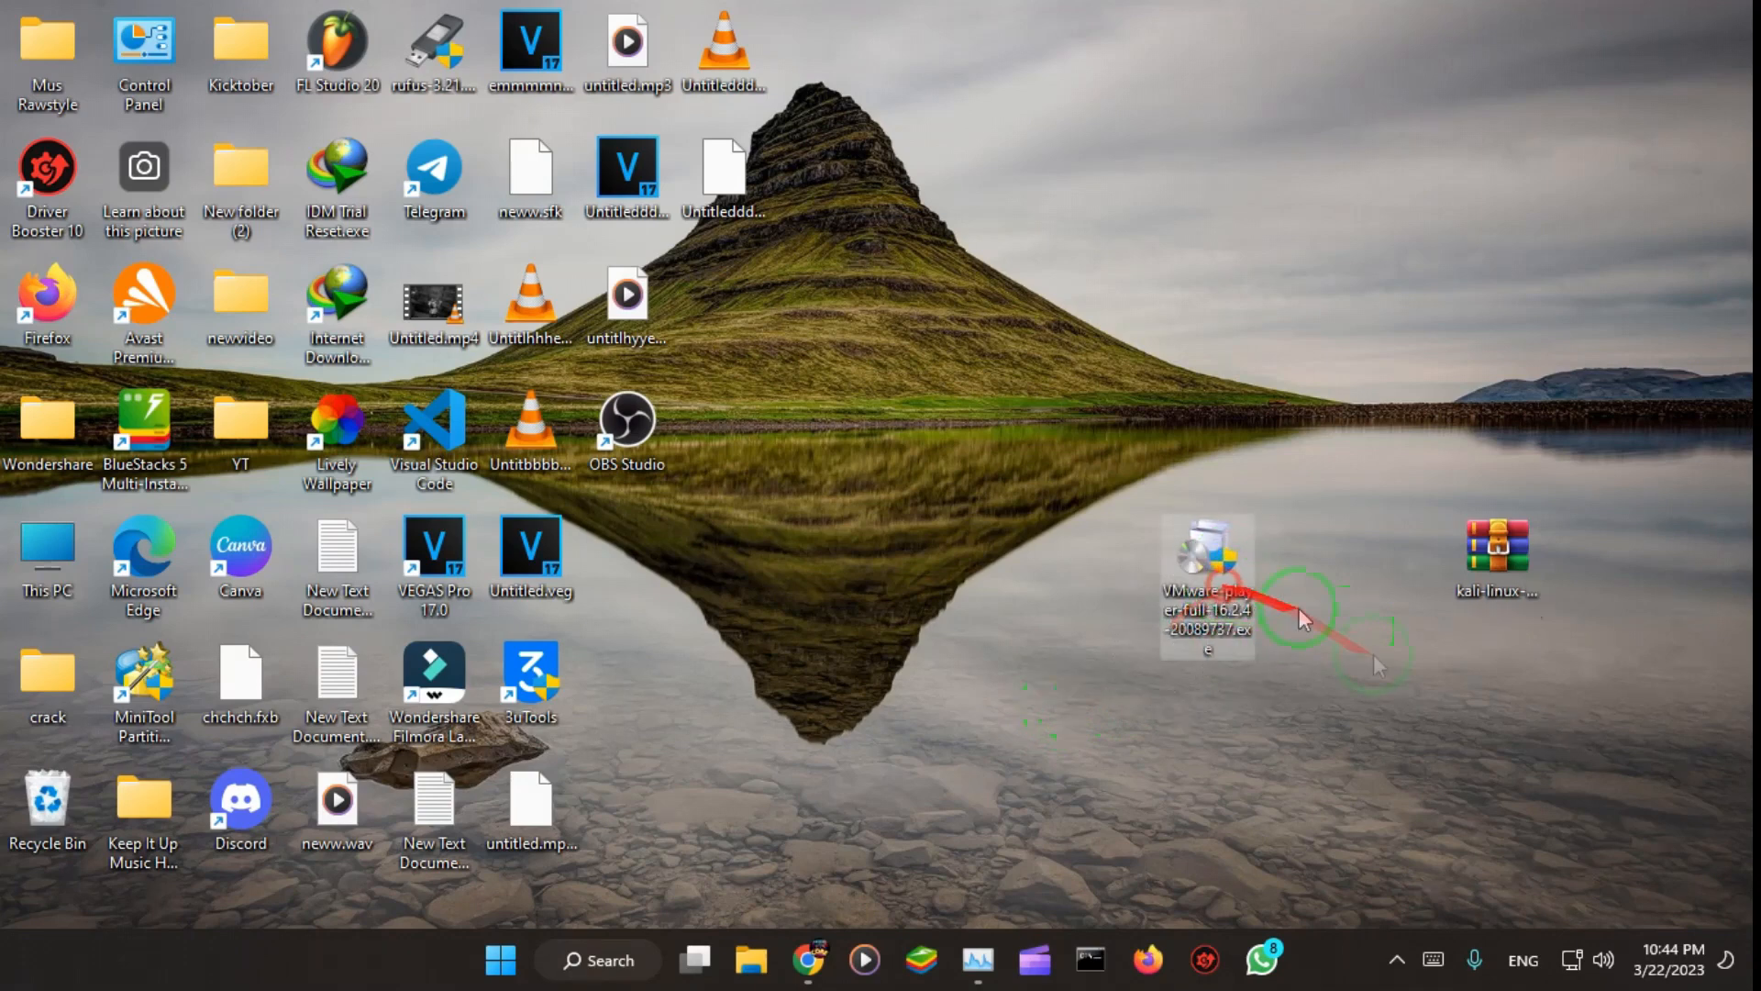
{"action": "left_click_drag", "start_coordinate": [1498, 577], "coordinate": [1445, 642]}
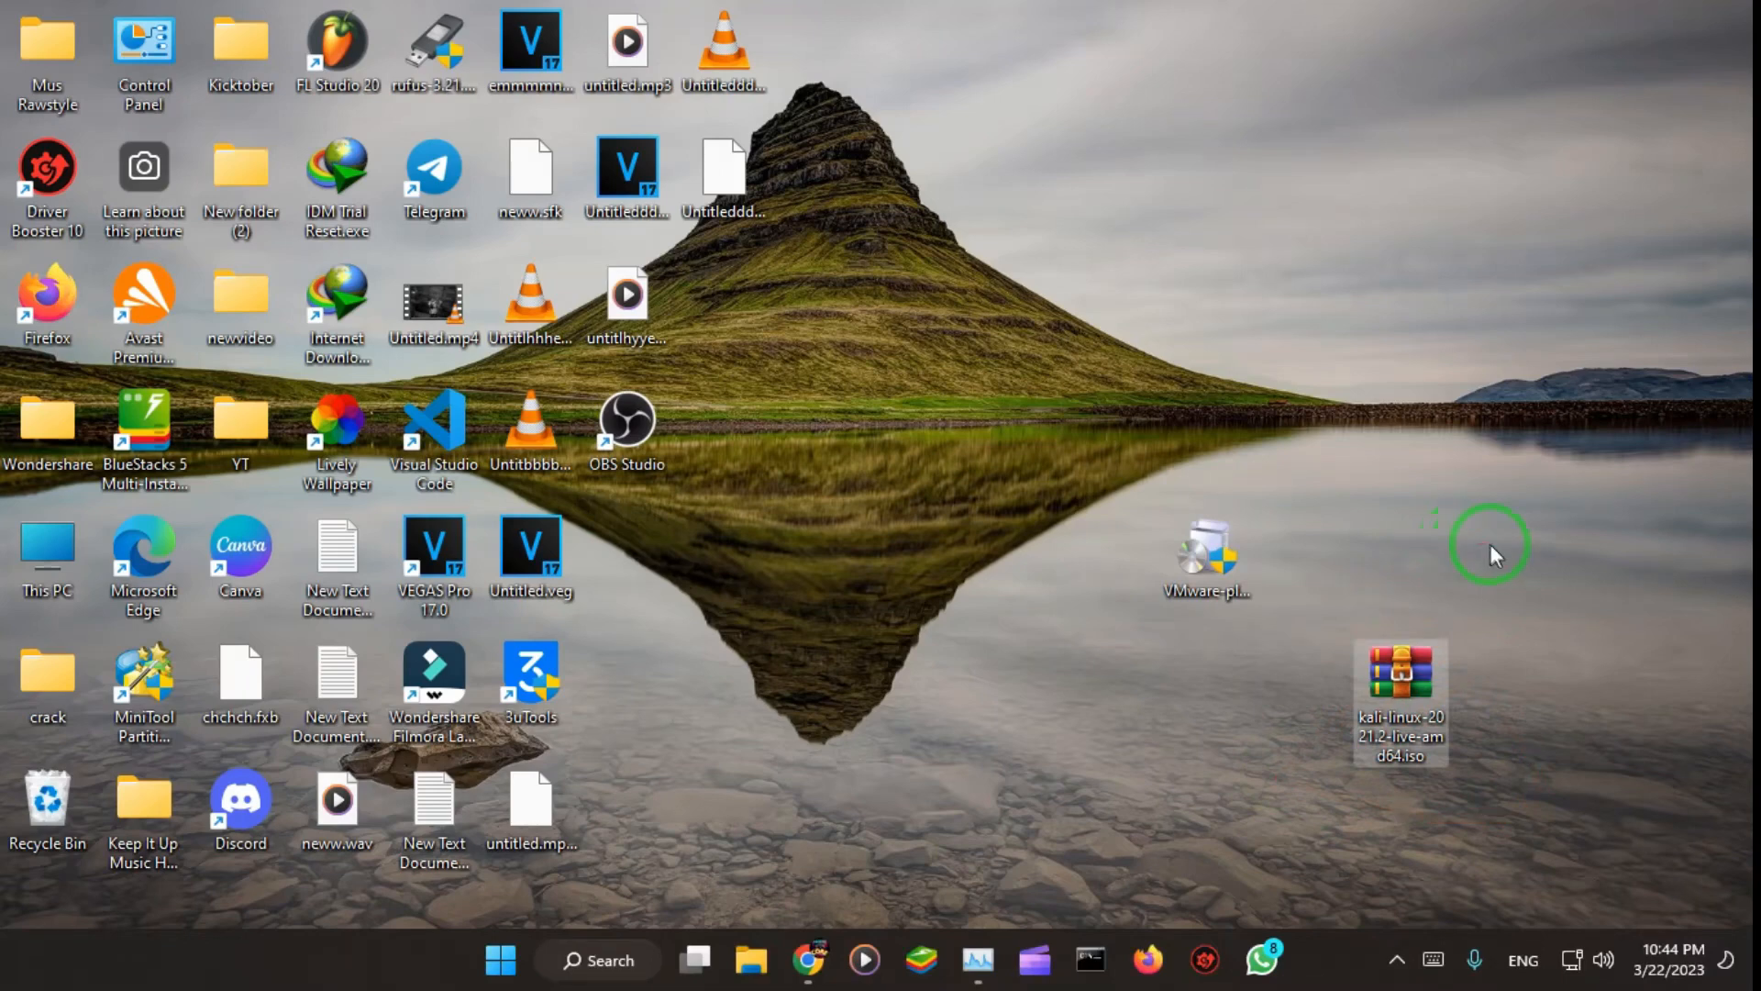
{"action": "left_click_drag", "start_coordinate": [1577, 509], "coordinate": [1293, 435]}
{"action": "left_click_drag", "start_coordinate": [1684, 445], "coordinate": [1435, 734]}
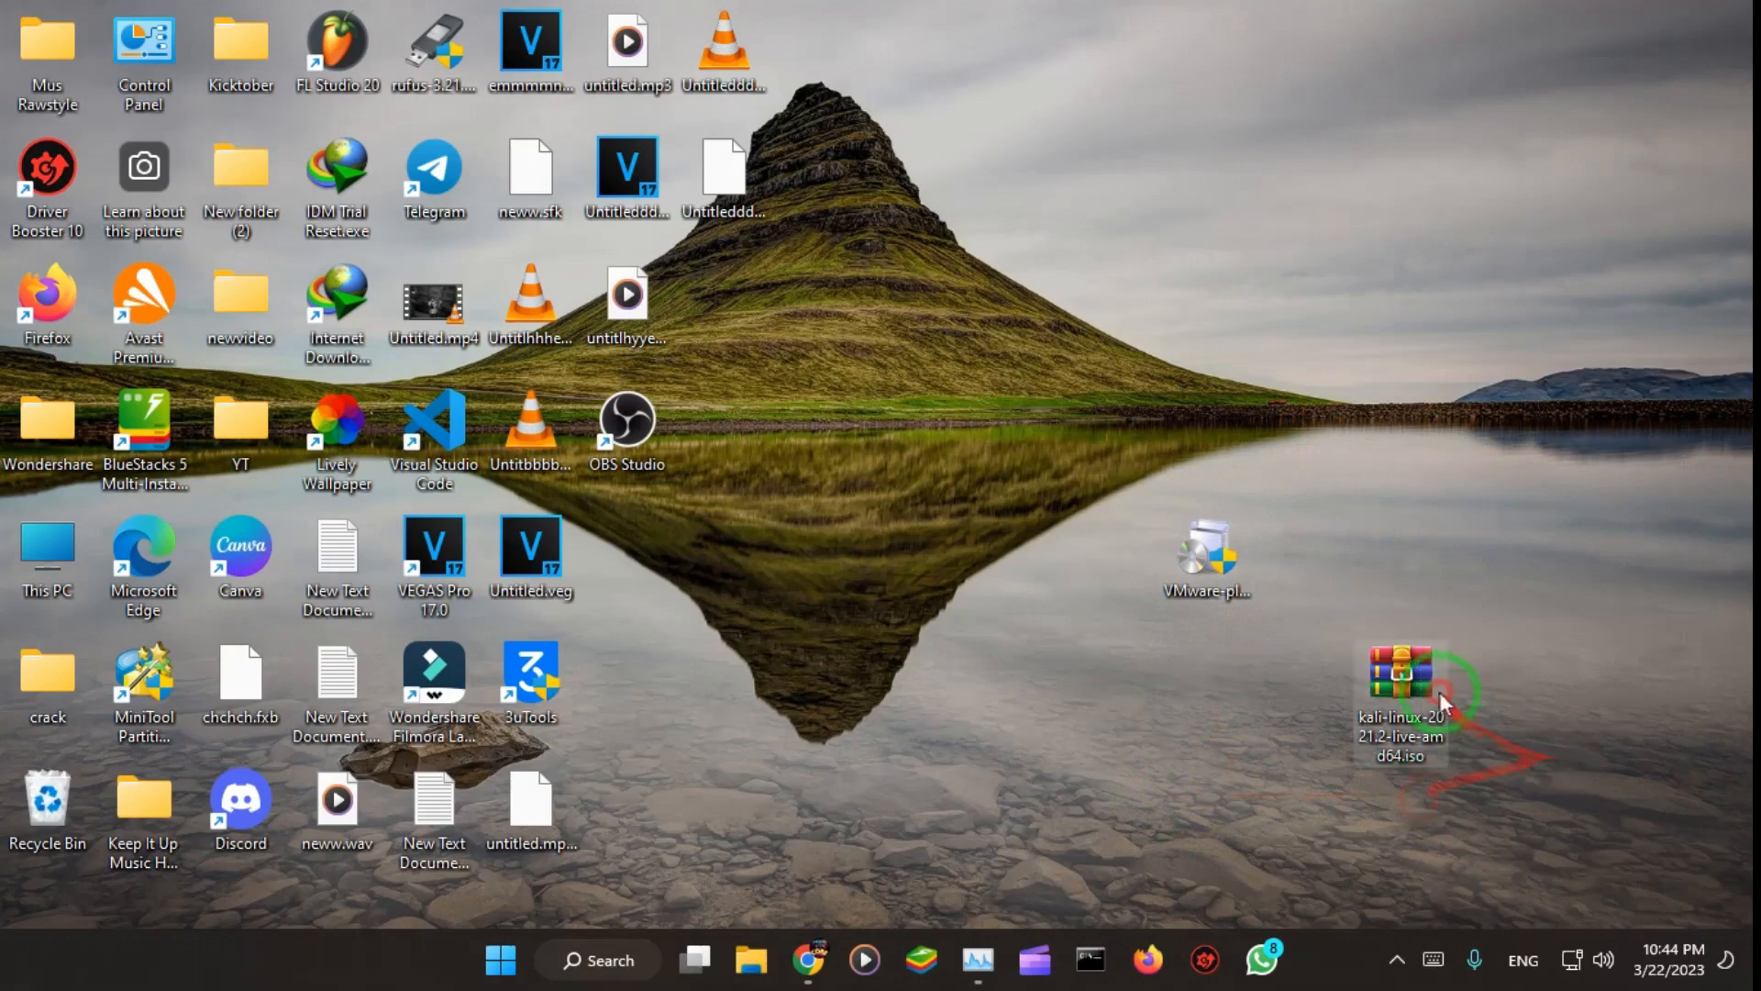
{"action": "left_click_drag", "start_coordinate": [1404, 674], "coordinate": [1516, 485]}
{"action": "double_click", "coordinate": [1515, 484]}
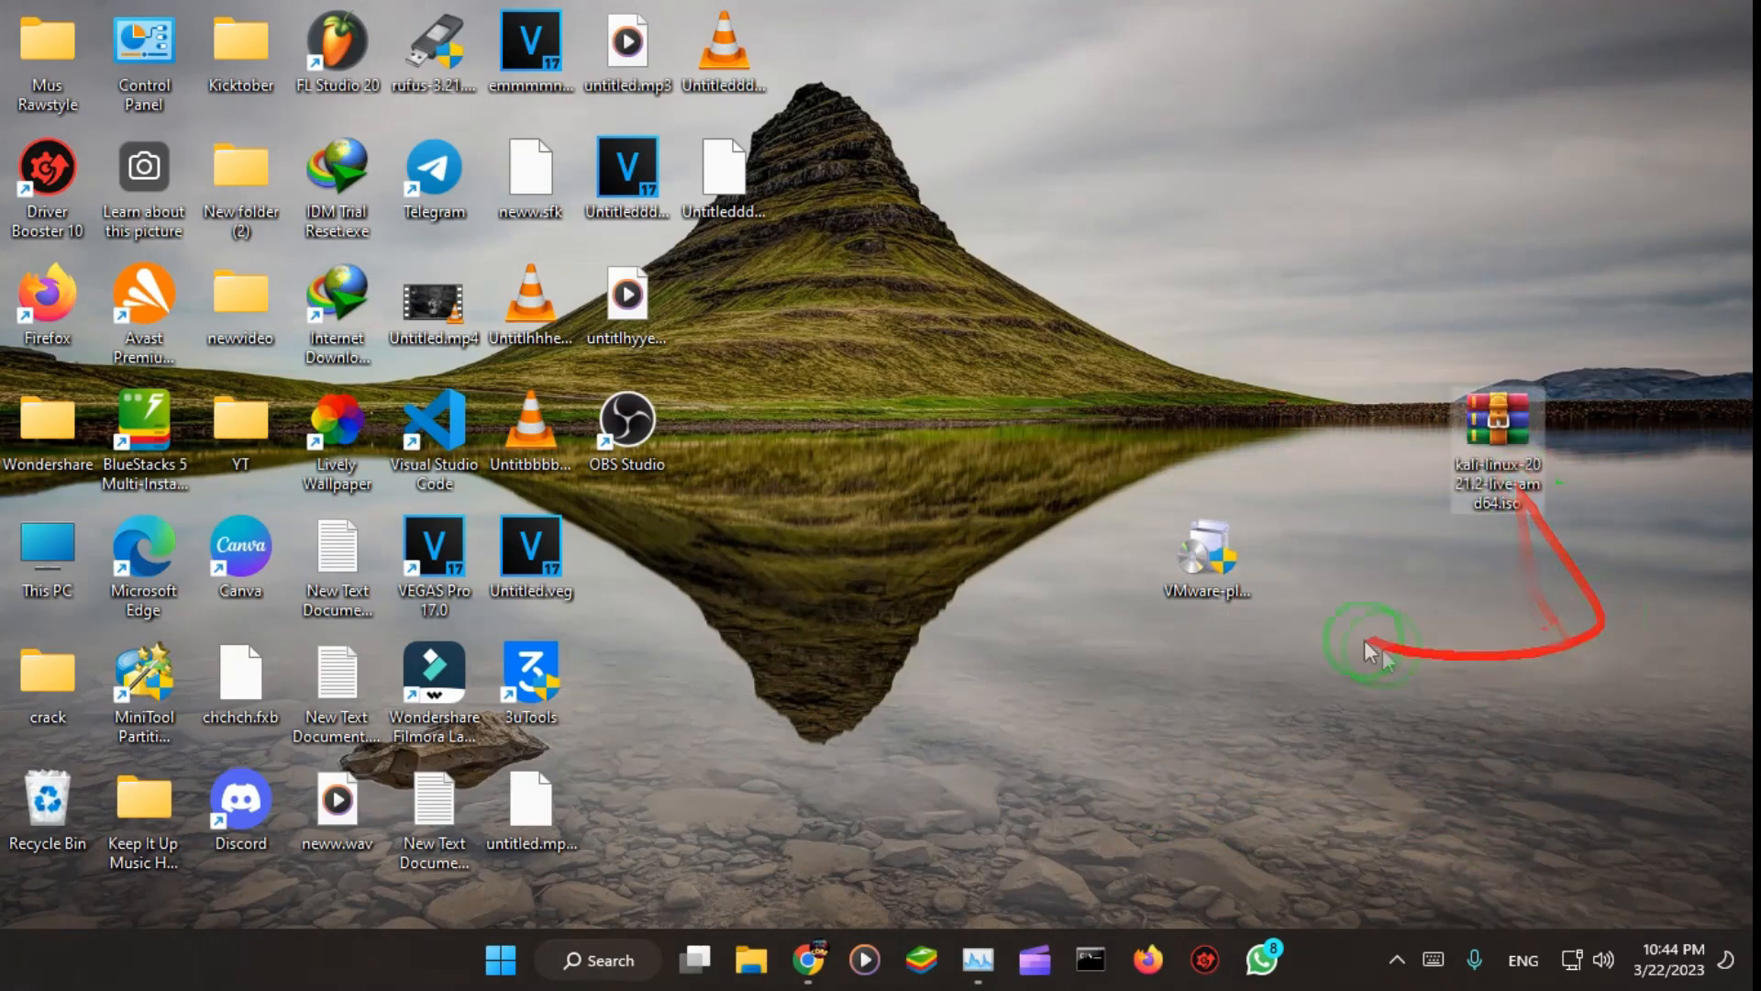
{"action": "left_click", "coordinate": [1691, 99]}
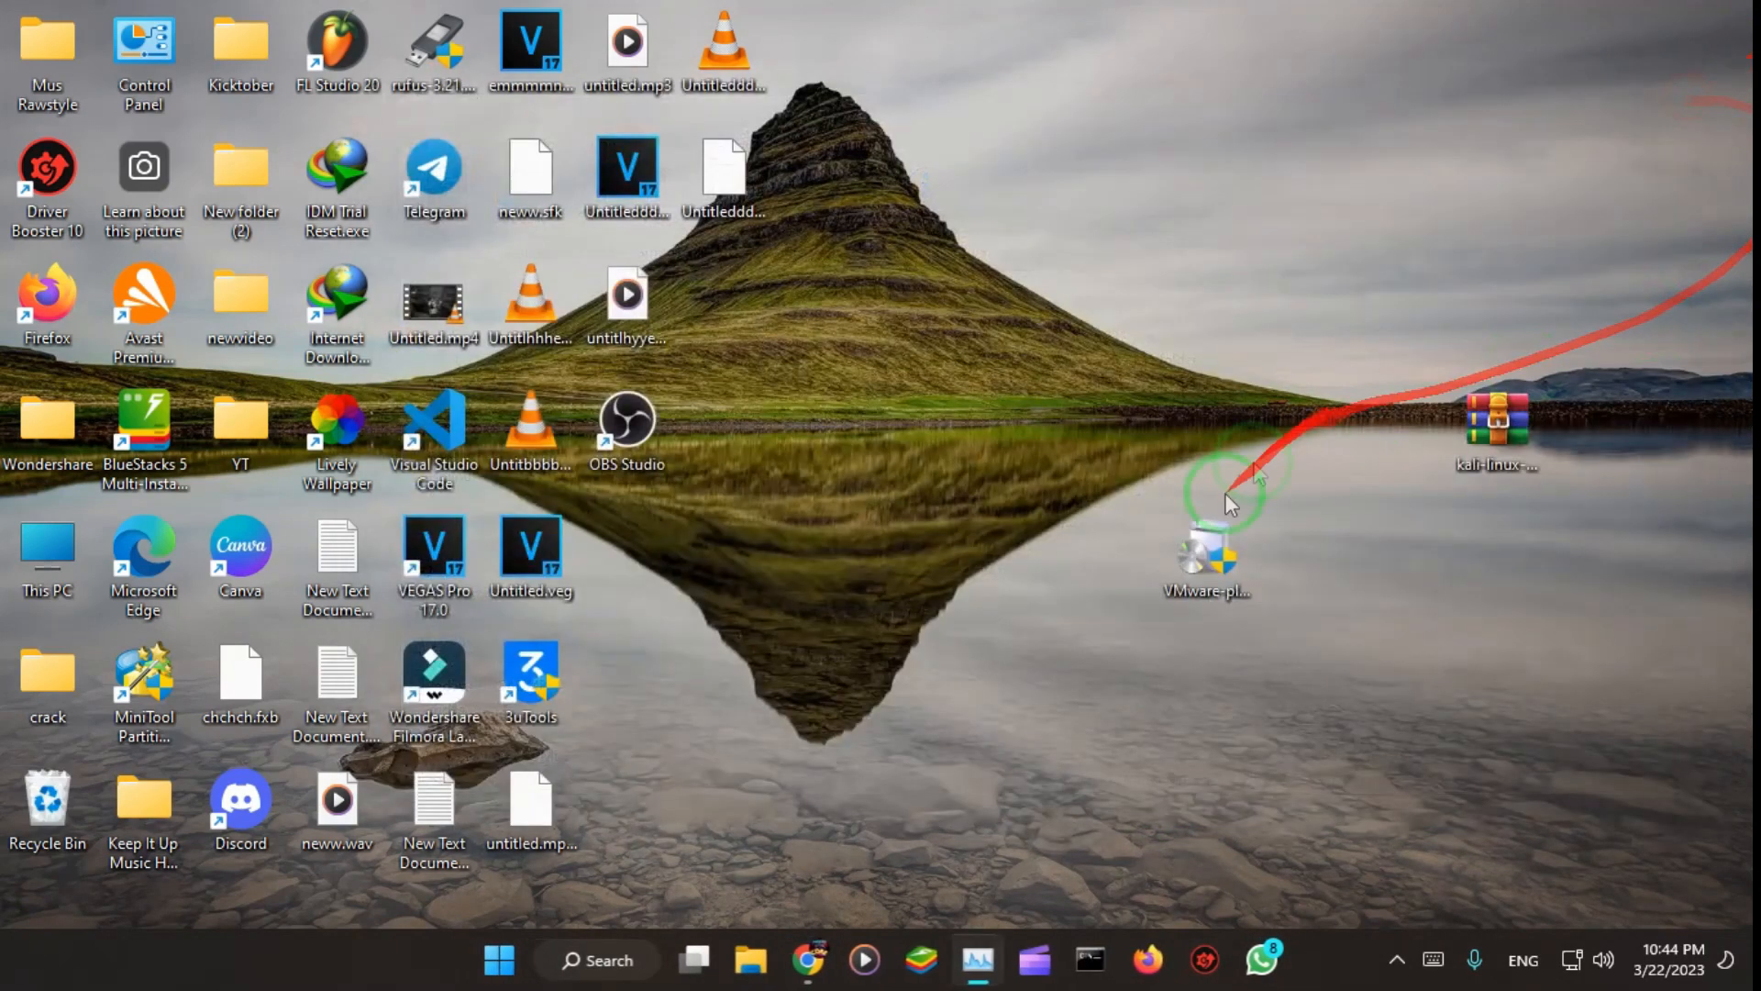
Step: Switch to Chrome and search Google for "vmware workstation"
{"action": "left_click", "coordinate": [806, 957]}
{"action": "left_click", "coordinate": [388, 46]}
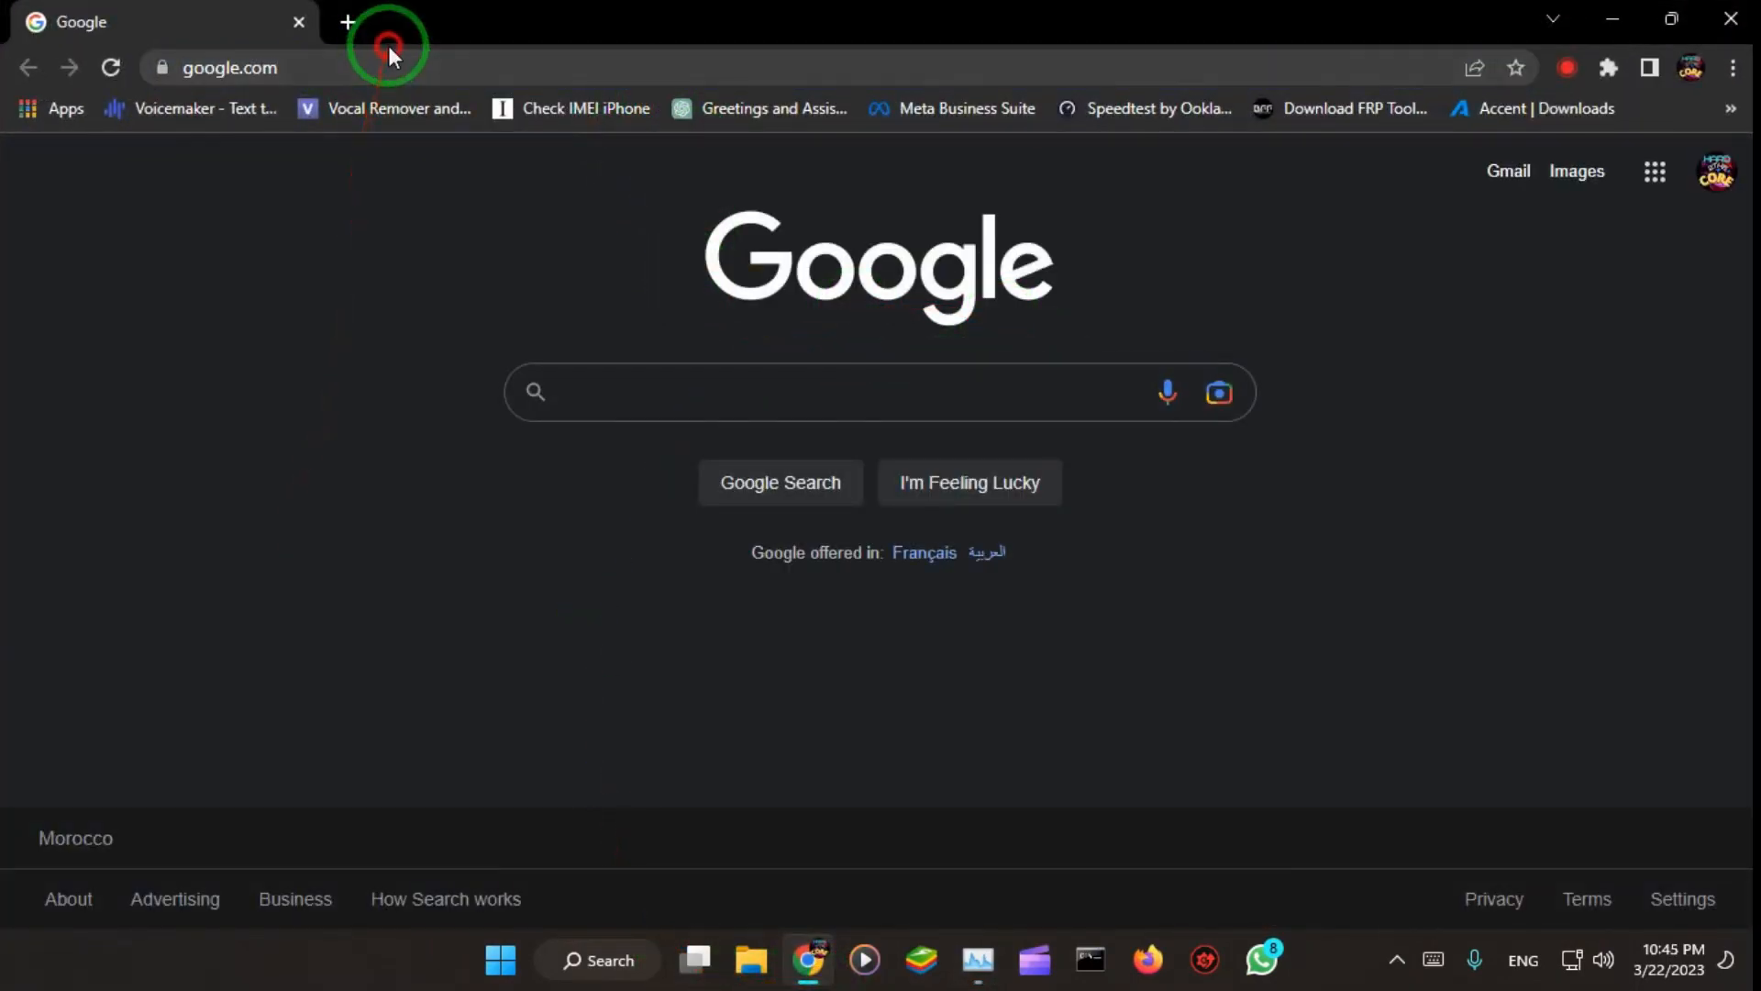
{"action": "left_click", "coordinate": [444, 66]}
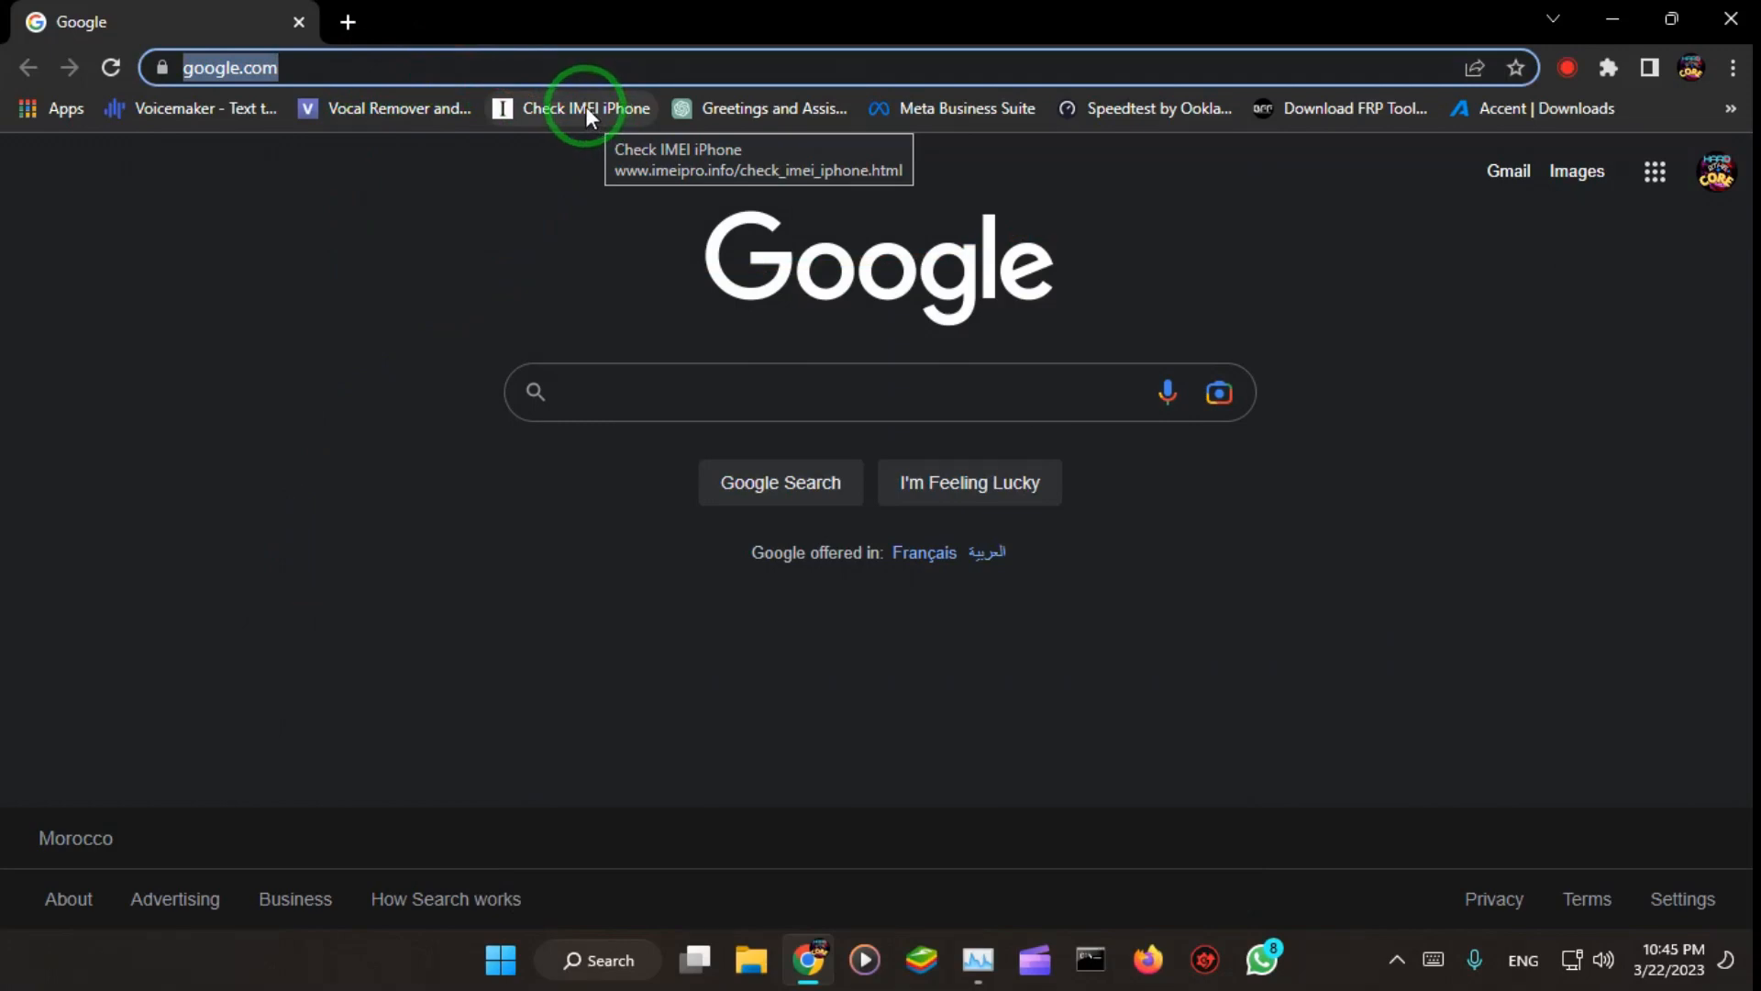
{"action": "type", "text": "vmware"}
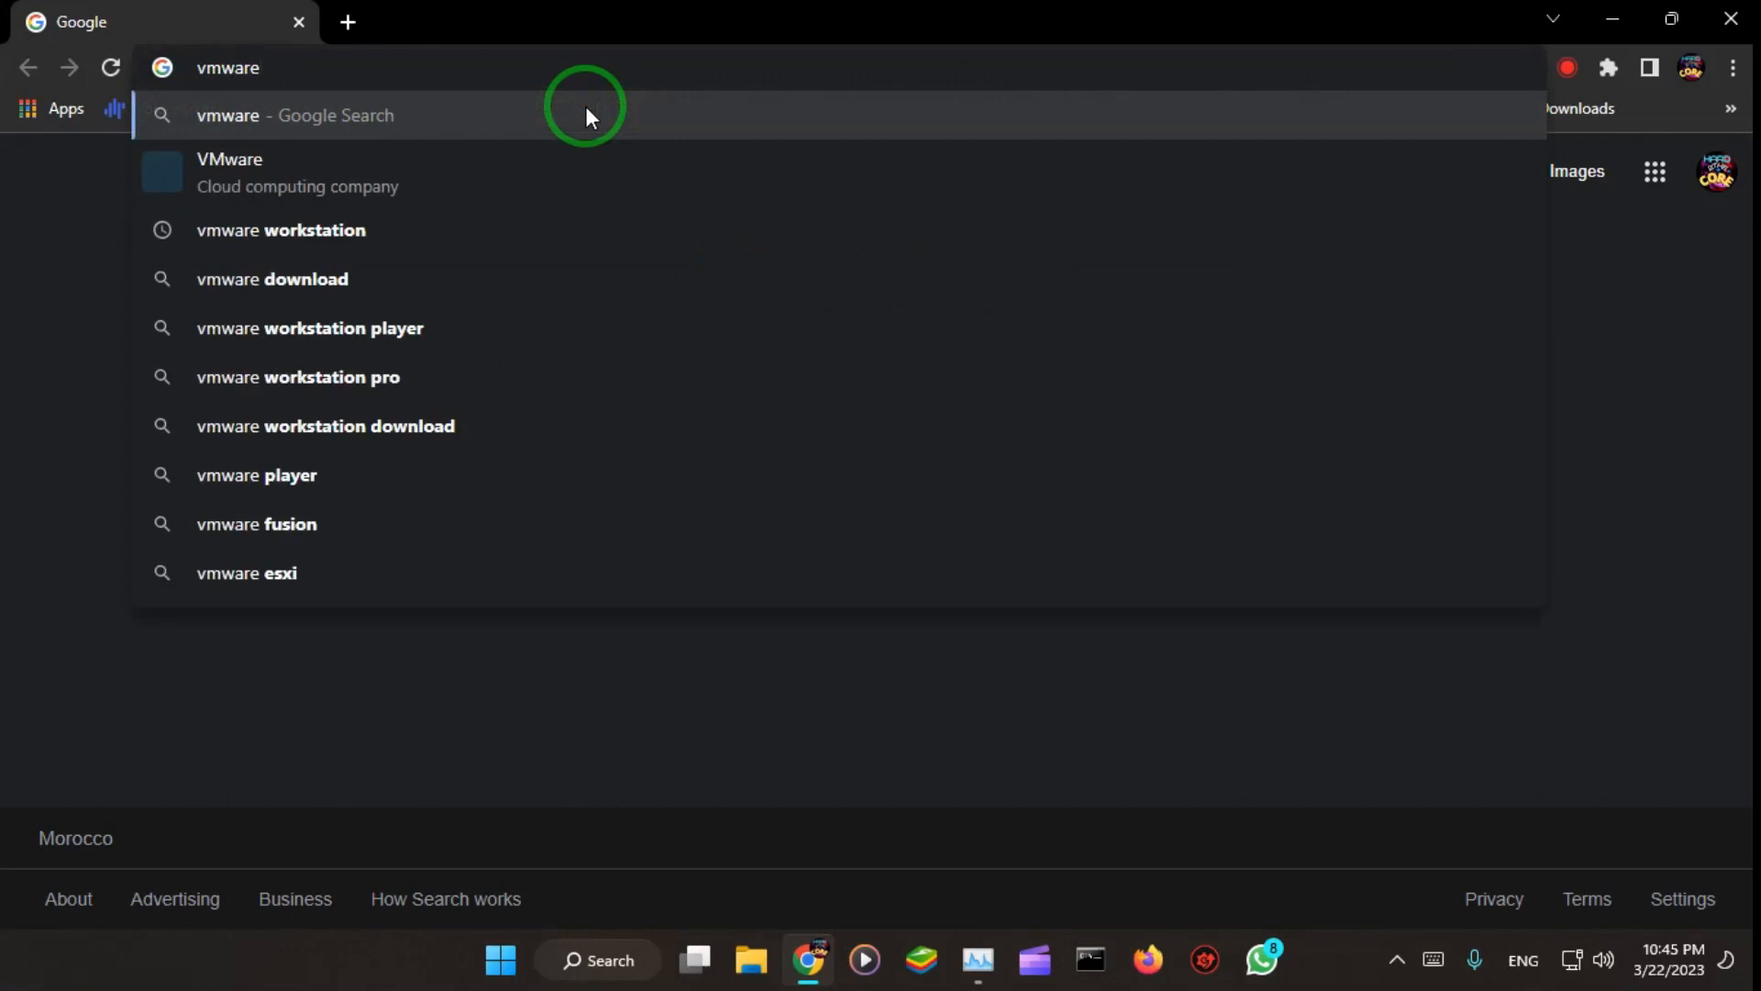
{"action": "left_click_drag", "start_coordinate": [341, 256], "coordinate": [343, 240]}
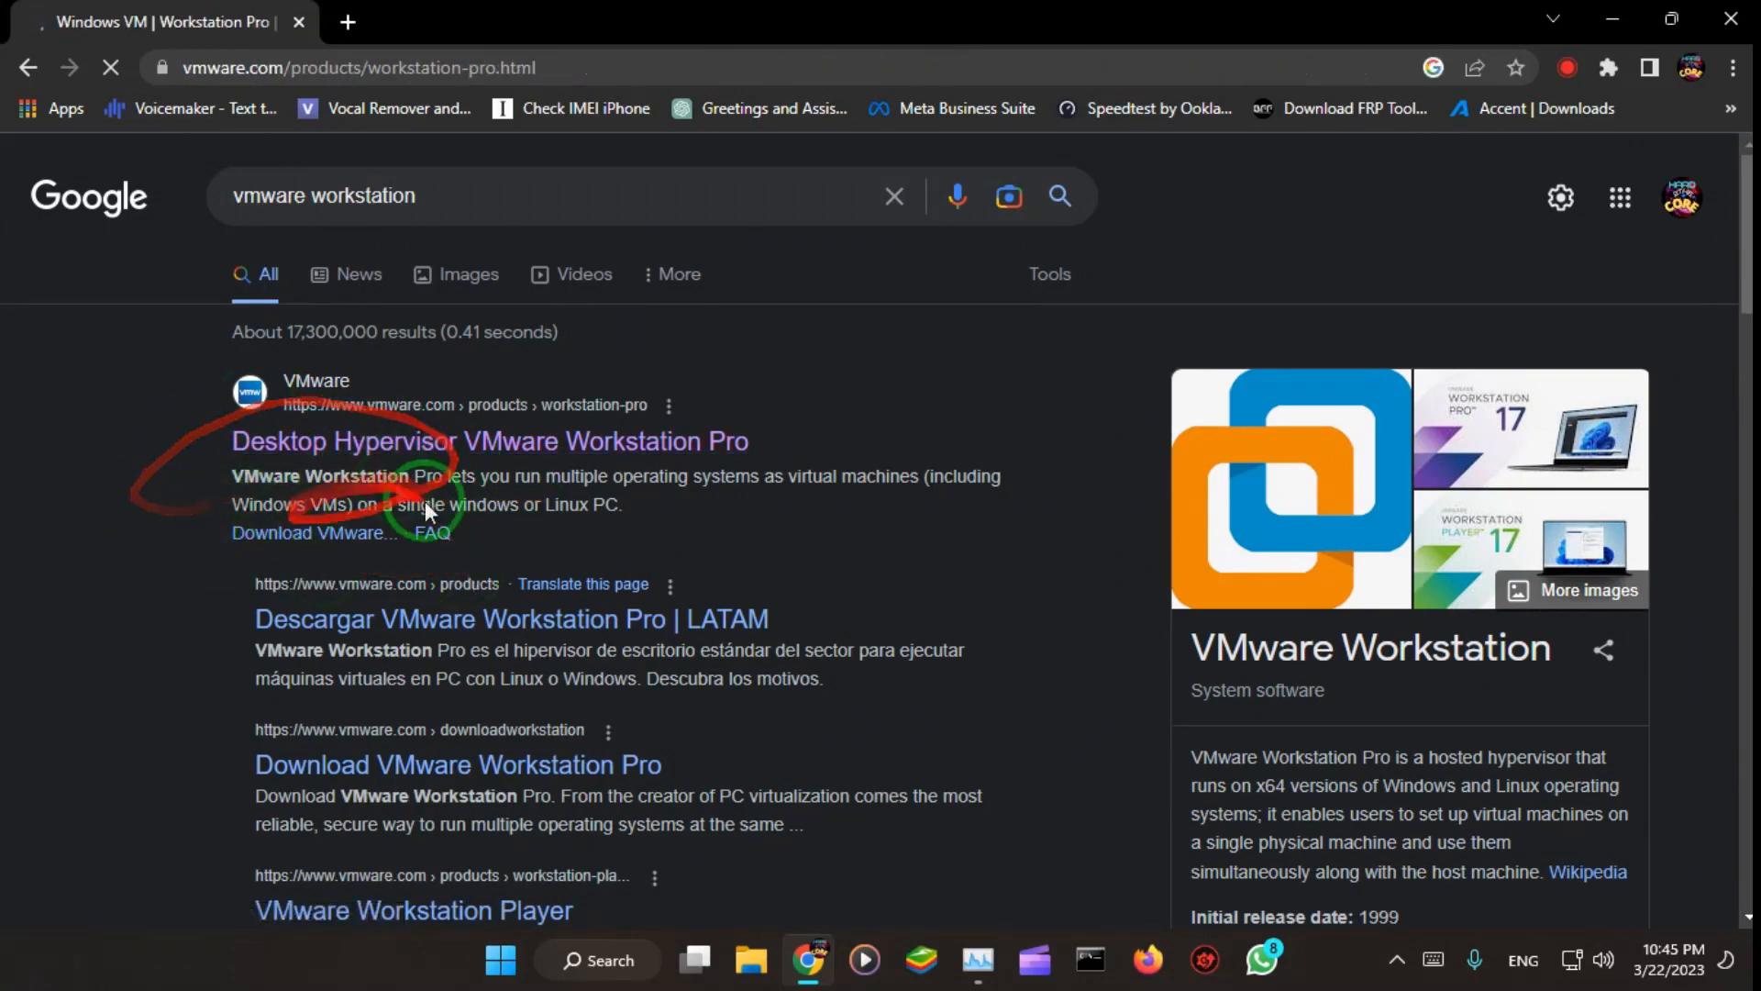
Step: Open the trial download page for Workstation 17 Pro from the VMware Workstation Pro product page
{"action": "scroll", "coordinate": [1229, 527], "scroll_direction": "down", "scroll_amount": 3}
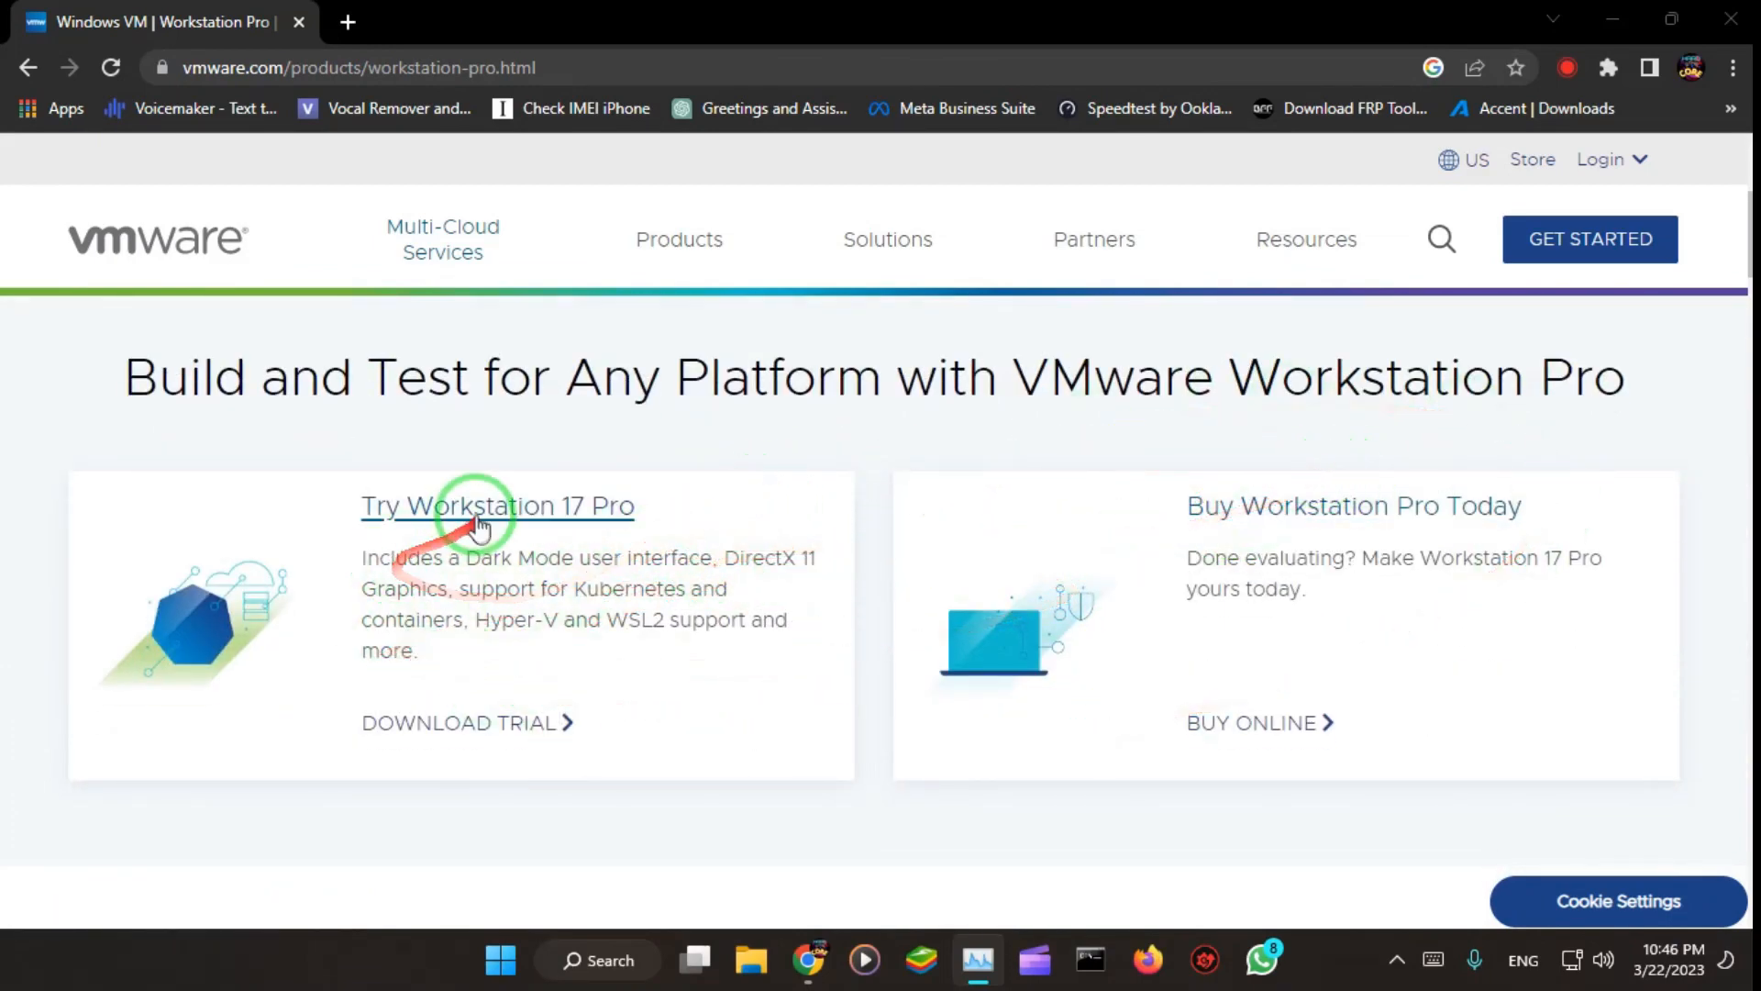
{"action": "left_click", "coordinate": [481, 736]}
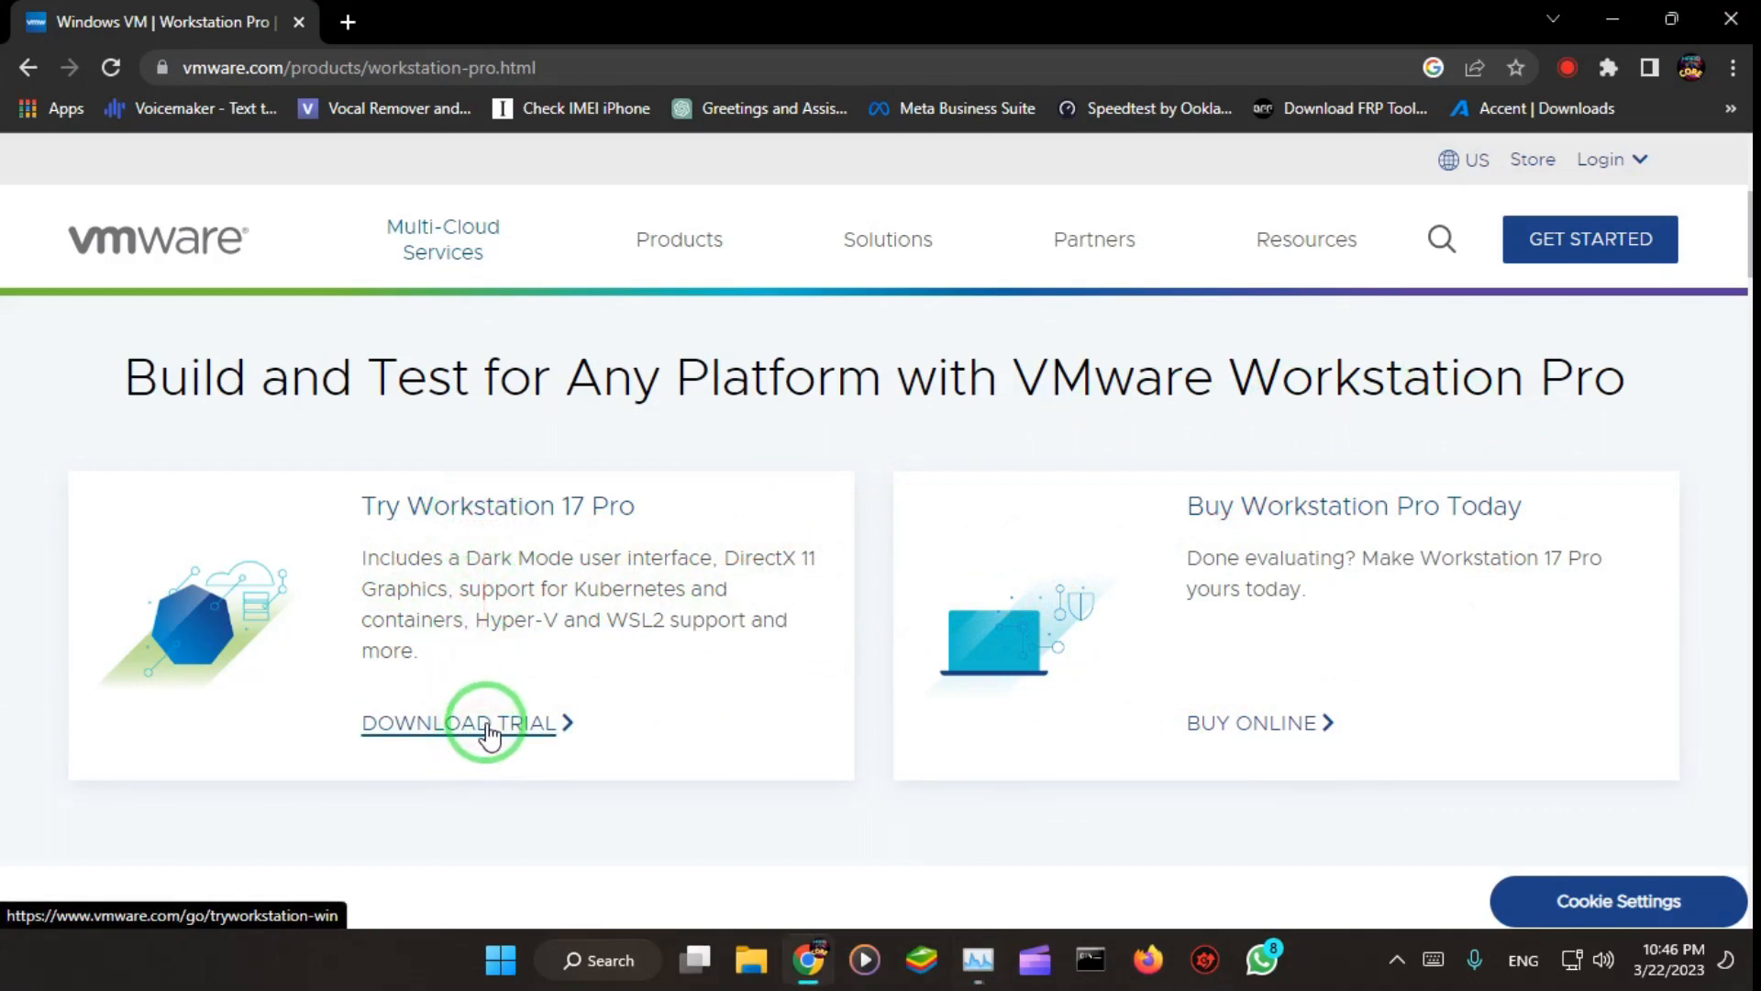
{"action": "left_click", "coordinate": [484, 729]}
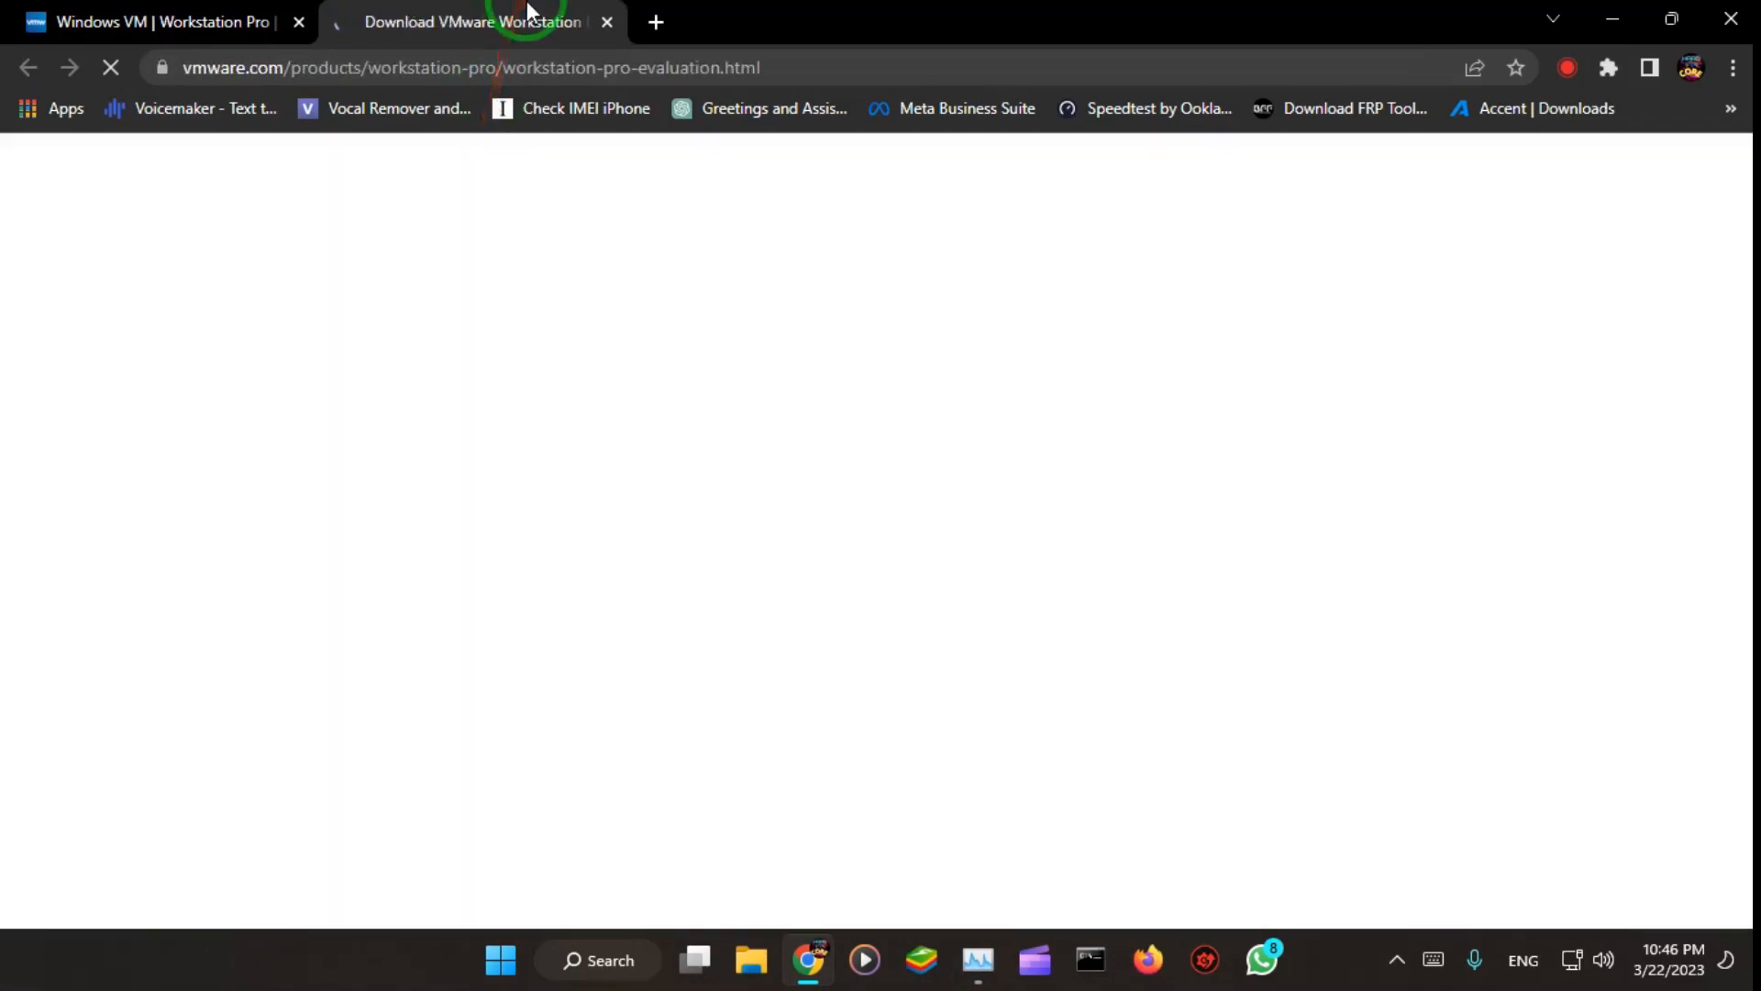
Step: Request the Workstation 17 Pro for Windows download, cancel the duplicate download and close the trial page
{"action": "scroll", "coordinate": [846, 574], "scroll_direction": "down", "scroll_amount": 5}
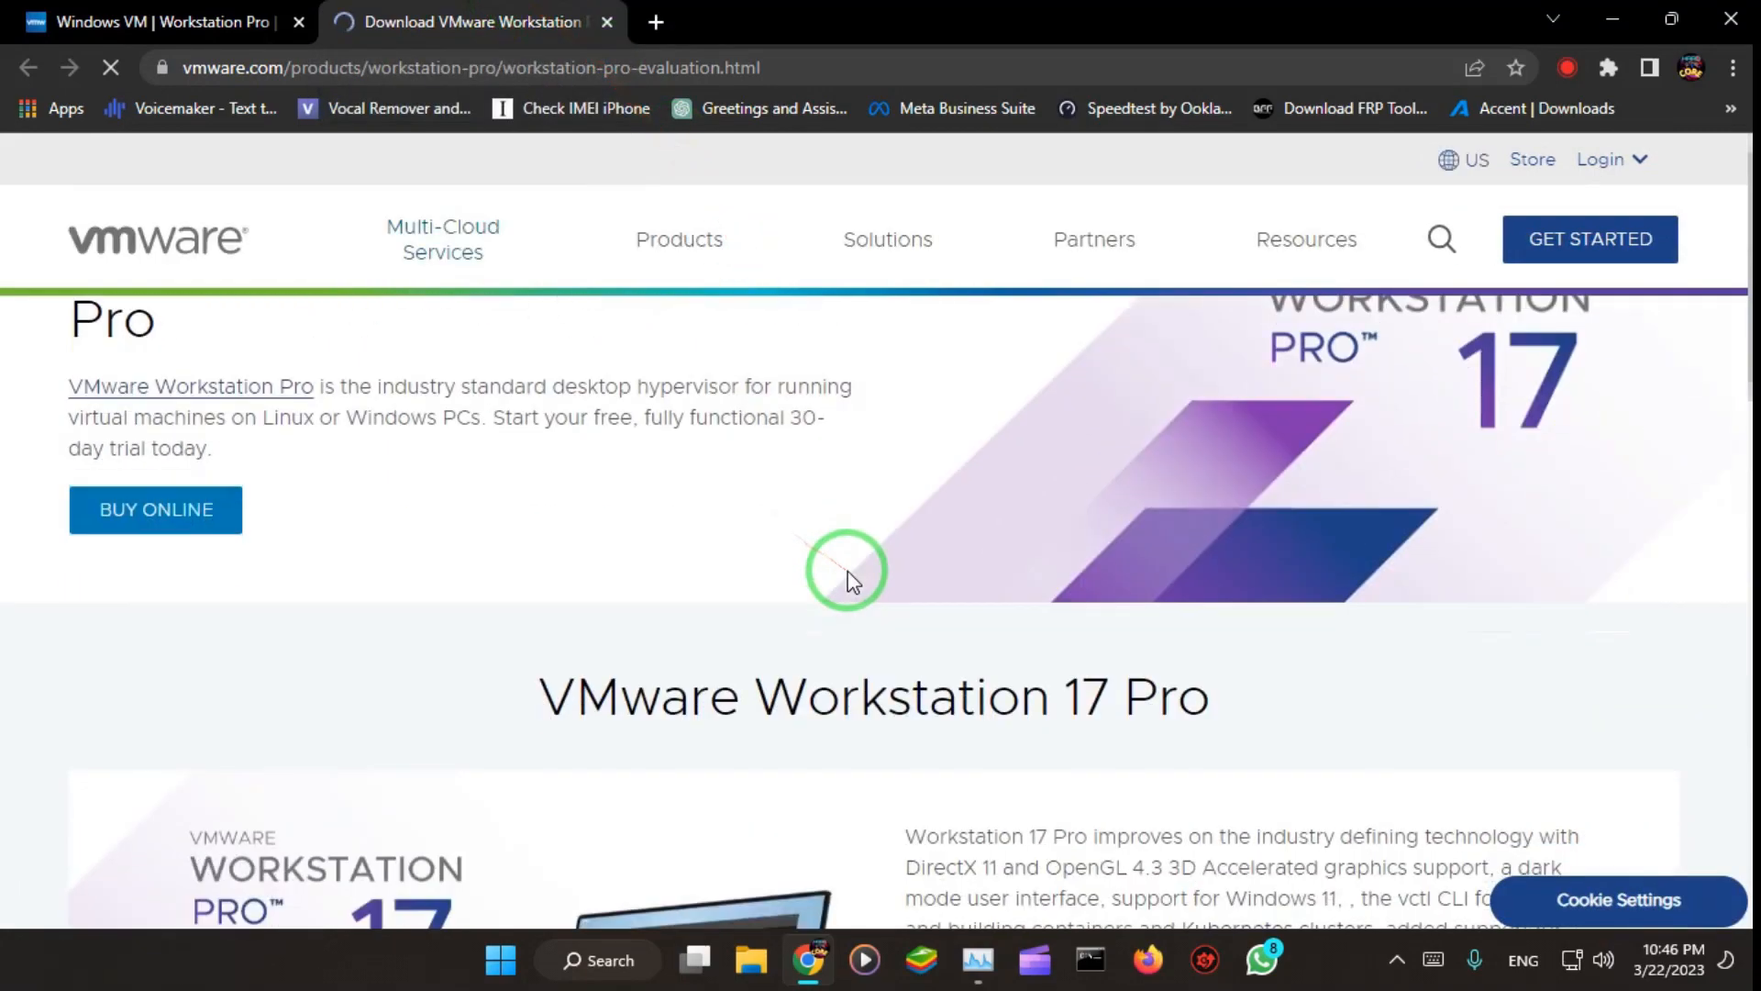
{"action": "scroll", "coordinate": [856, 563], "scroll_direction": "down", "scroll_amount": 8}
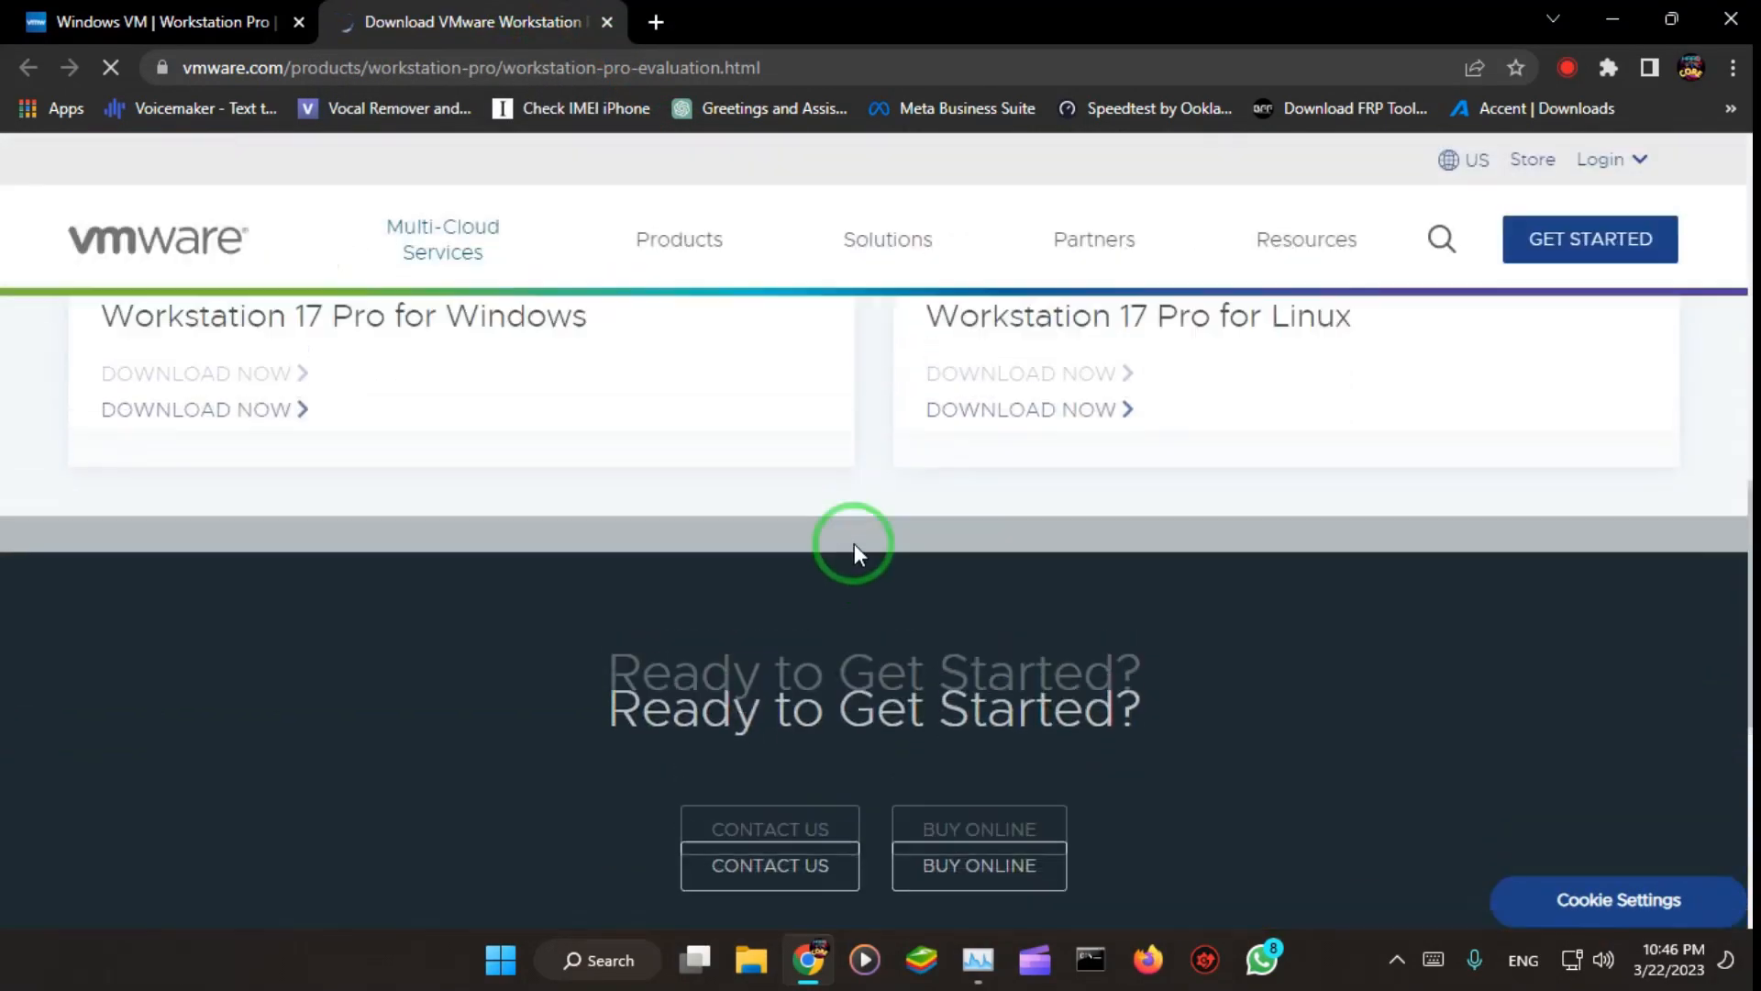
{"action": "scroll", "coordinate": [855, 543], "scroll_direction": "up", "scroll_amount": 3}
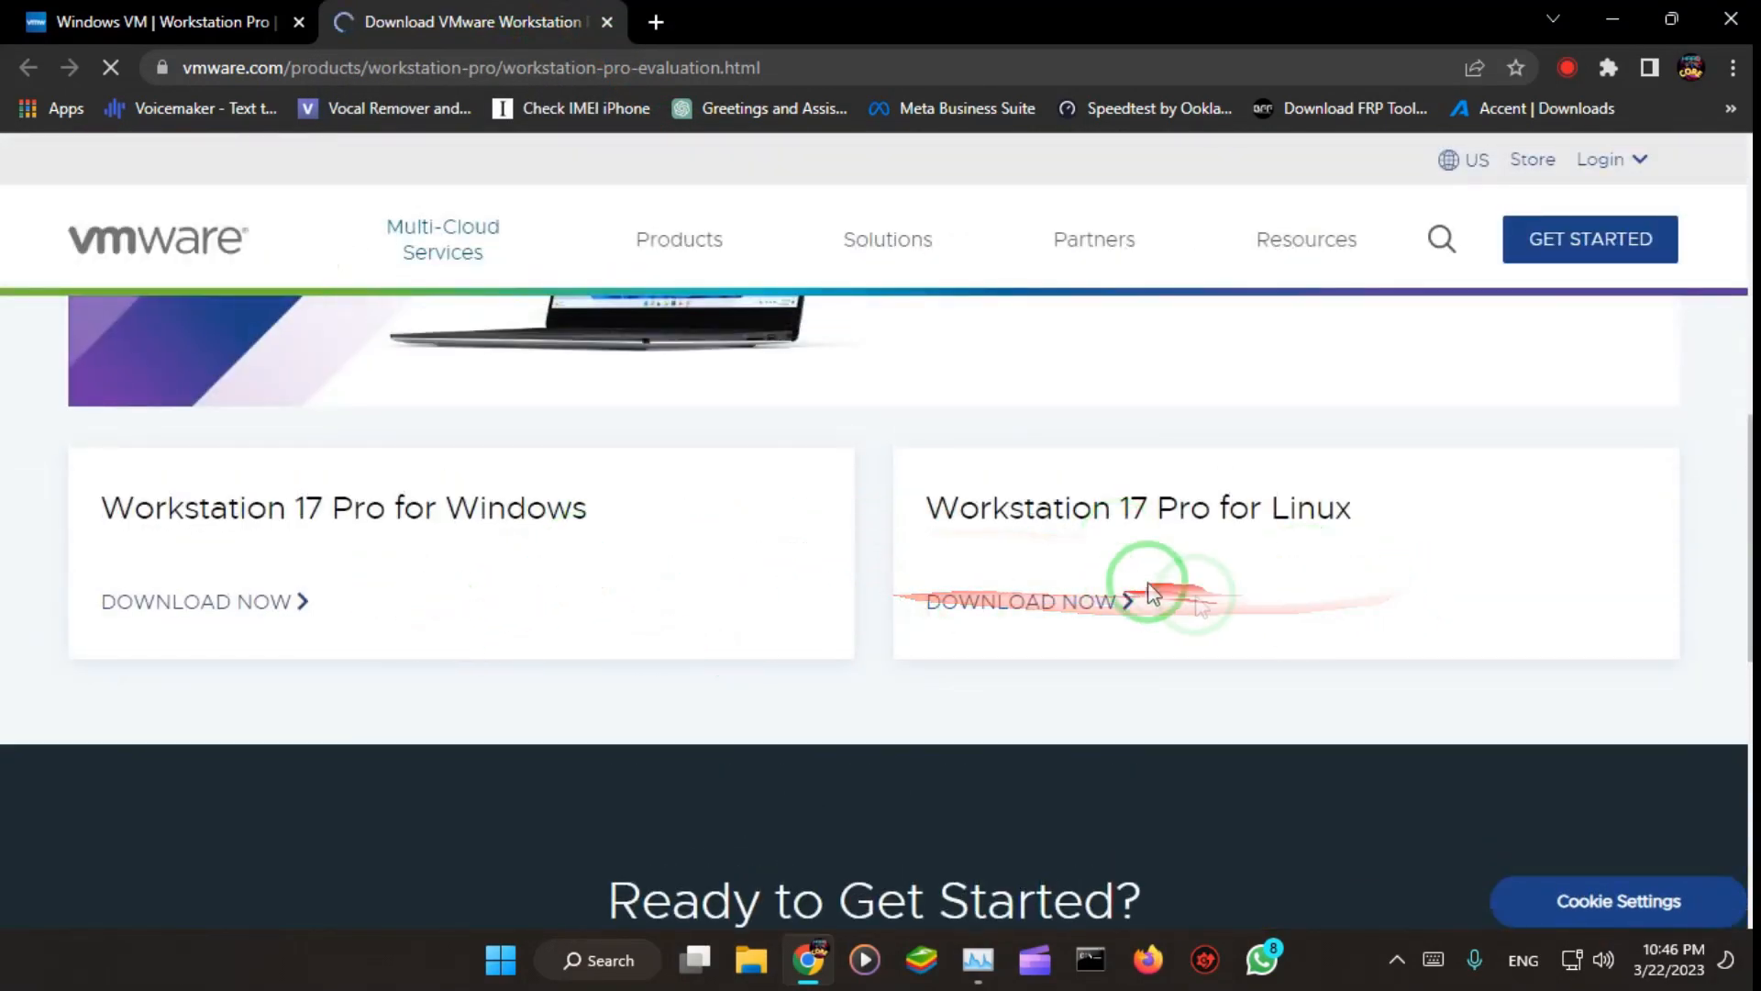
{"action": "left_click", "coordinate": [239, 603]}
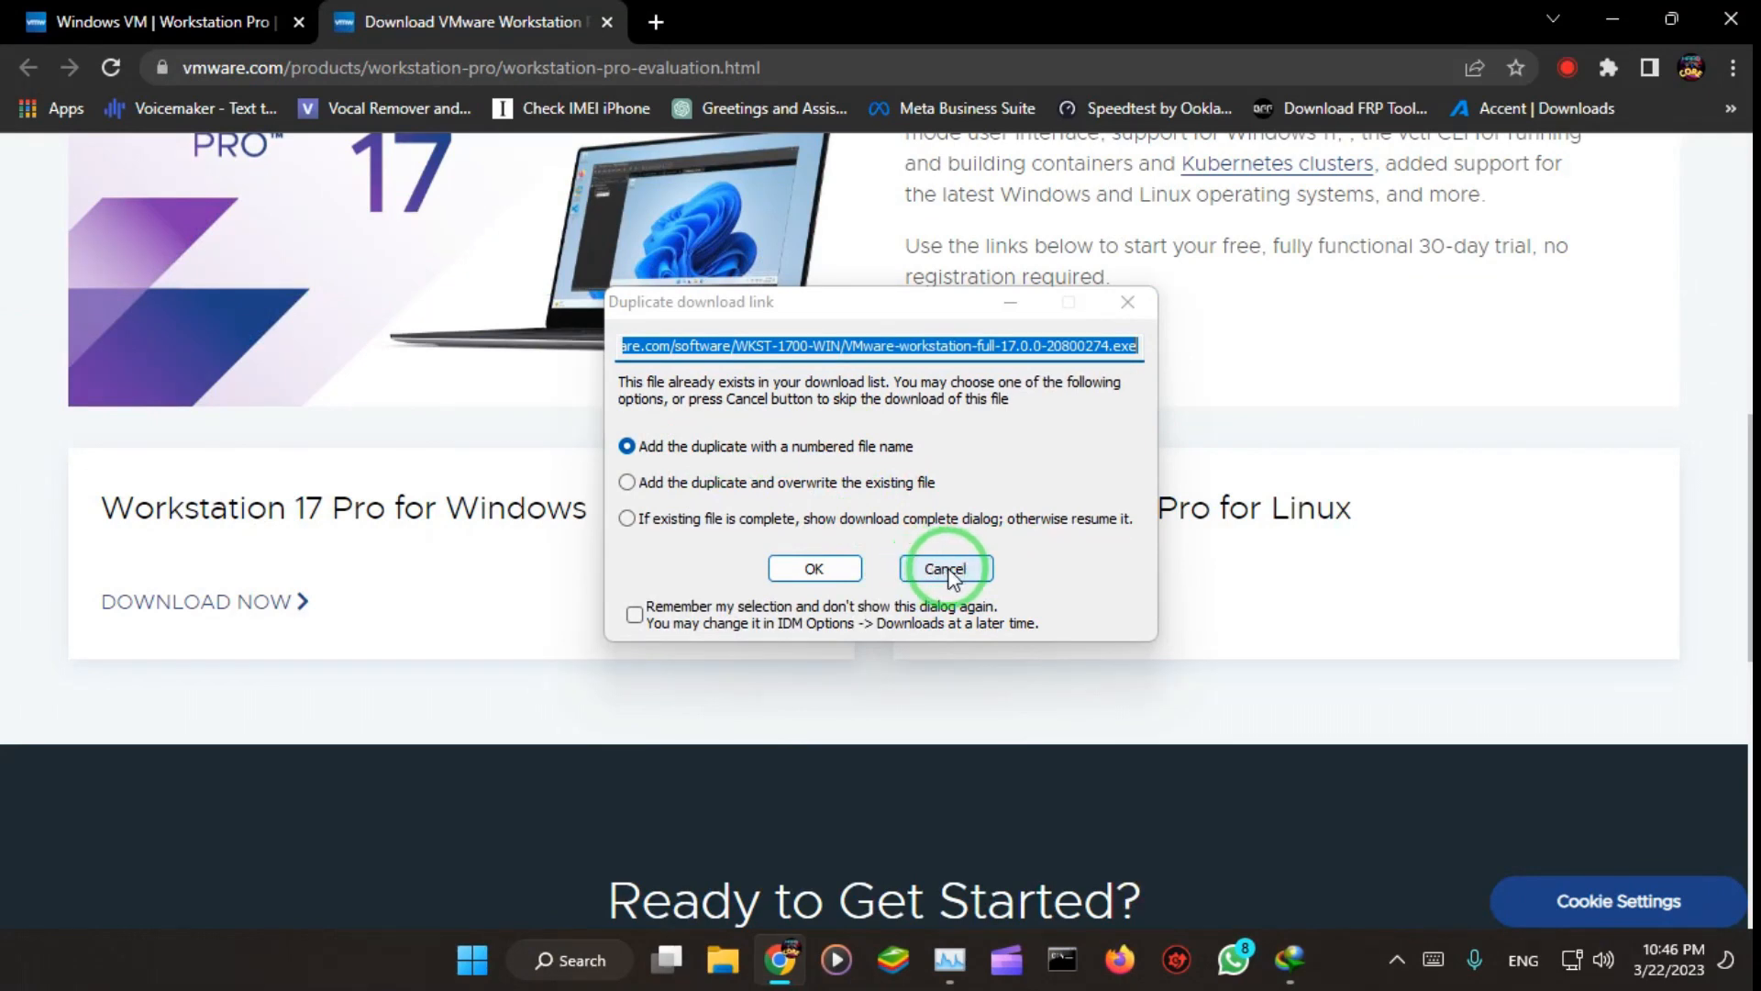
{"action": "left_click", "coordinate": [947, 571]}
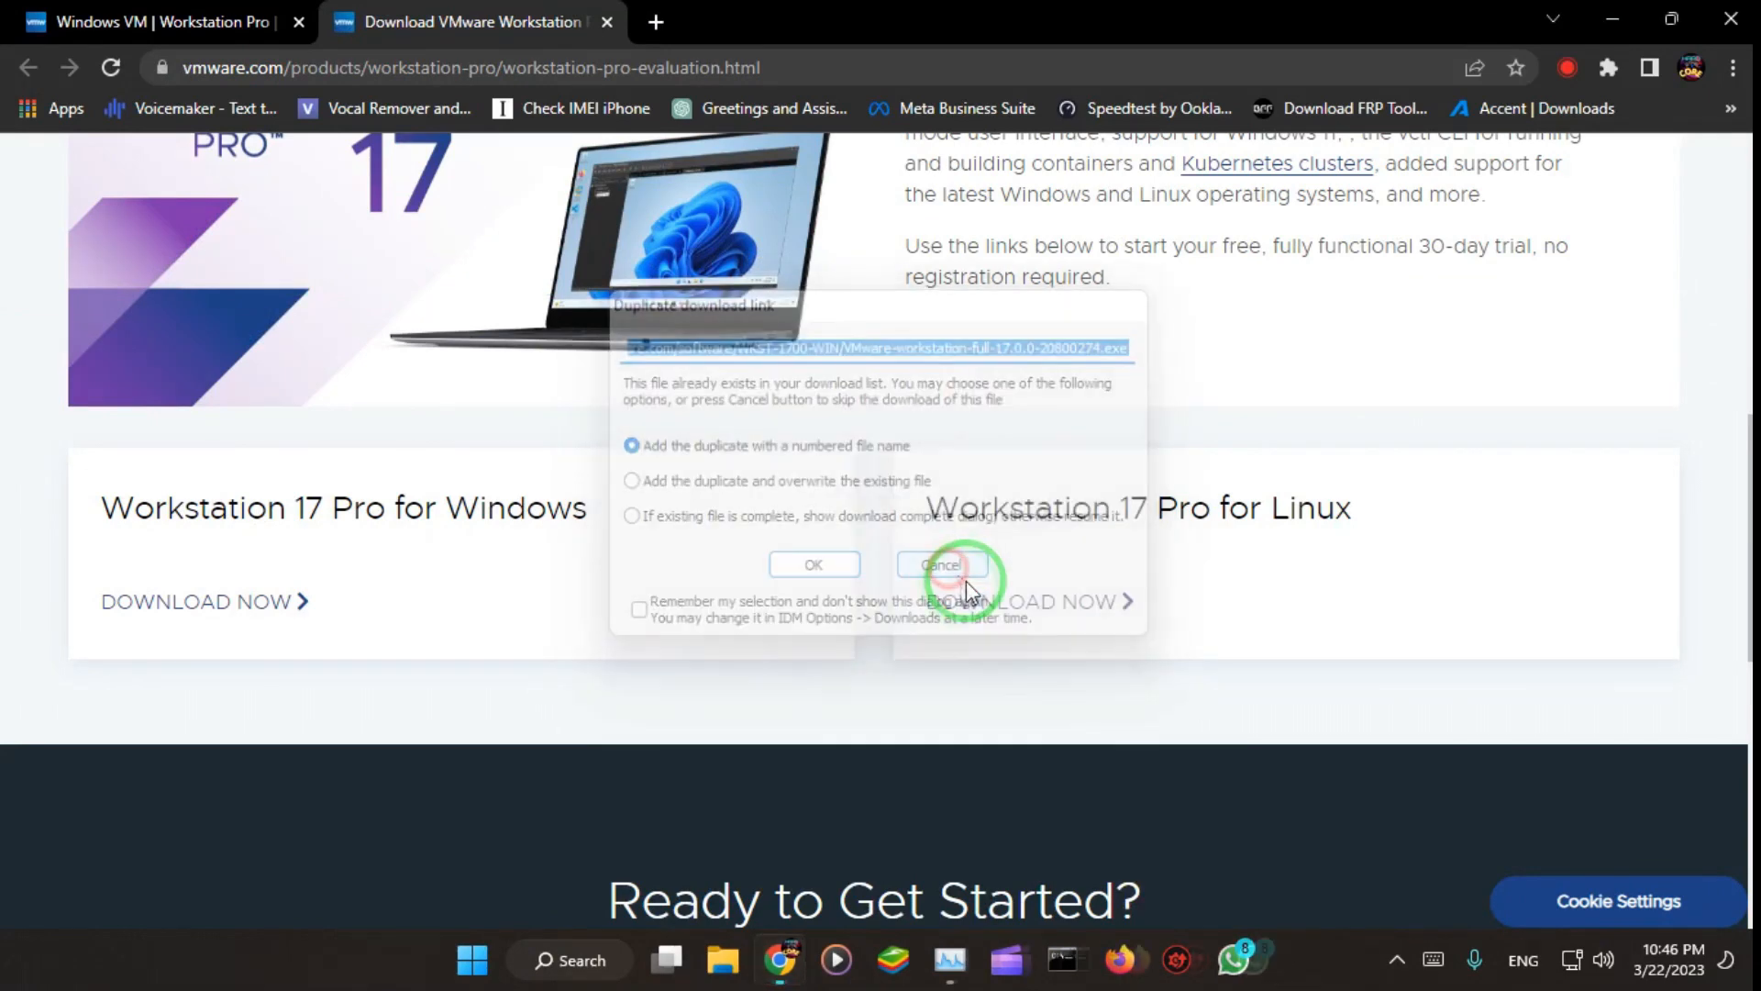
{"action": "left_click", "coordinate": [609, 31]}
Step: Search the web for "kali linux iso" in place of the VMware product page
{"action": "left_click", "coordinate": [535, 70]}
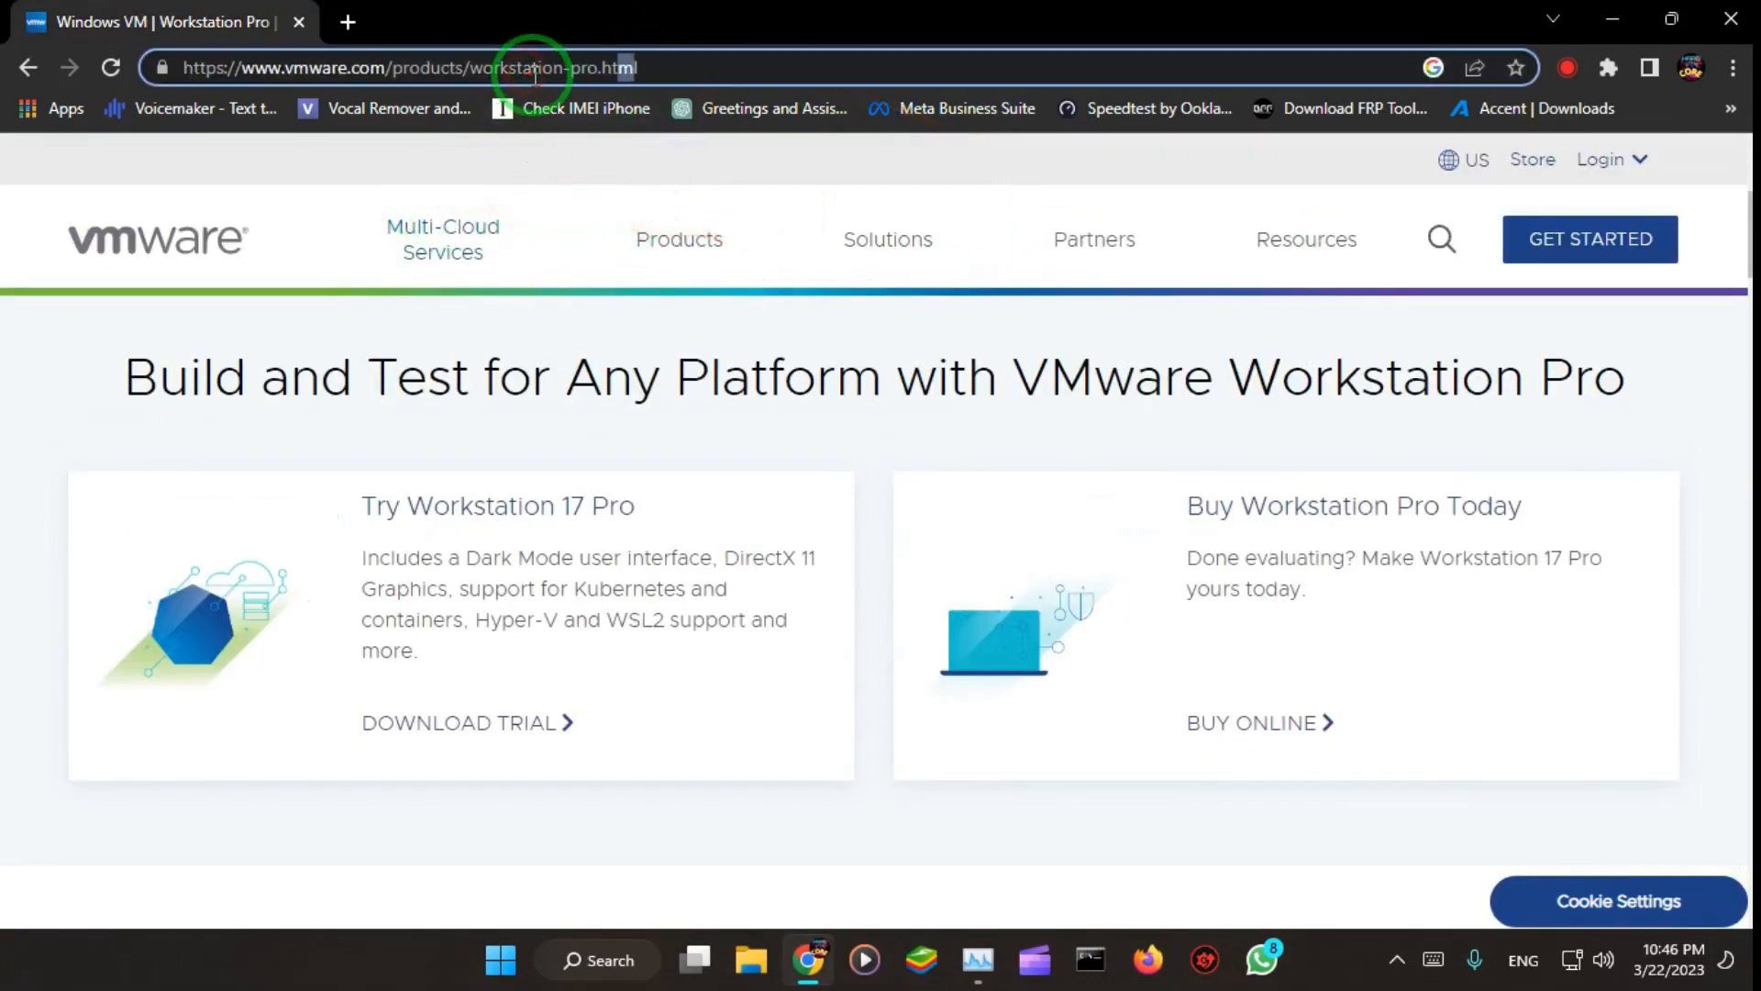
{"action": "left_click", "coordinate": [709, 61]}
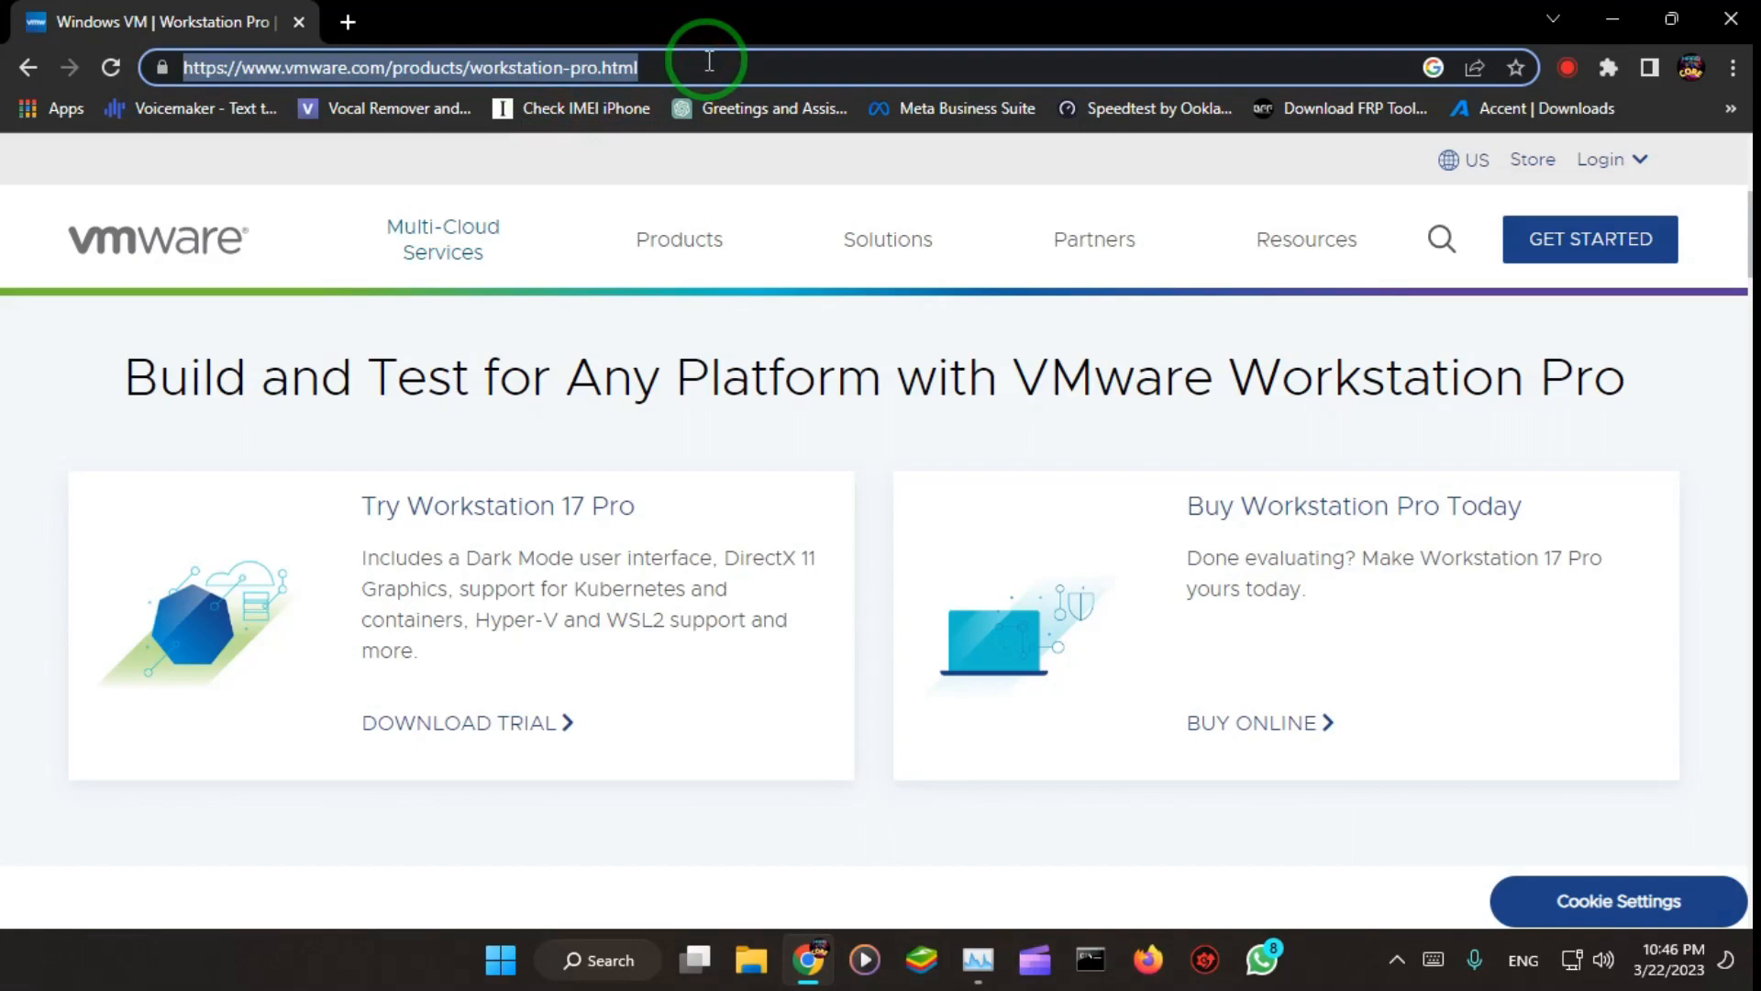
{"action": "type", "text": "kali lin"}
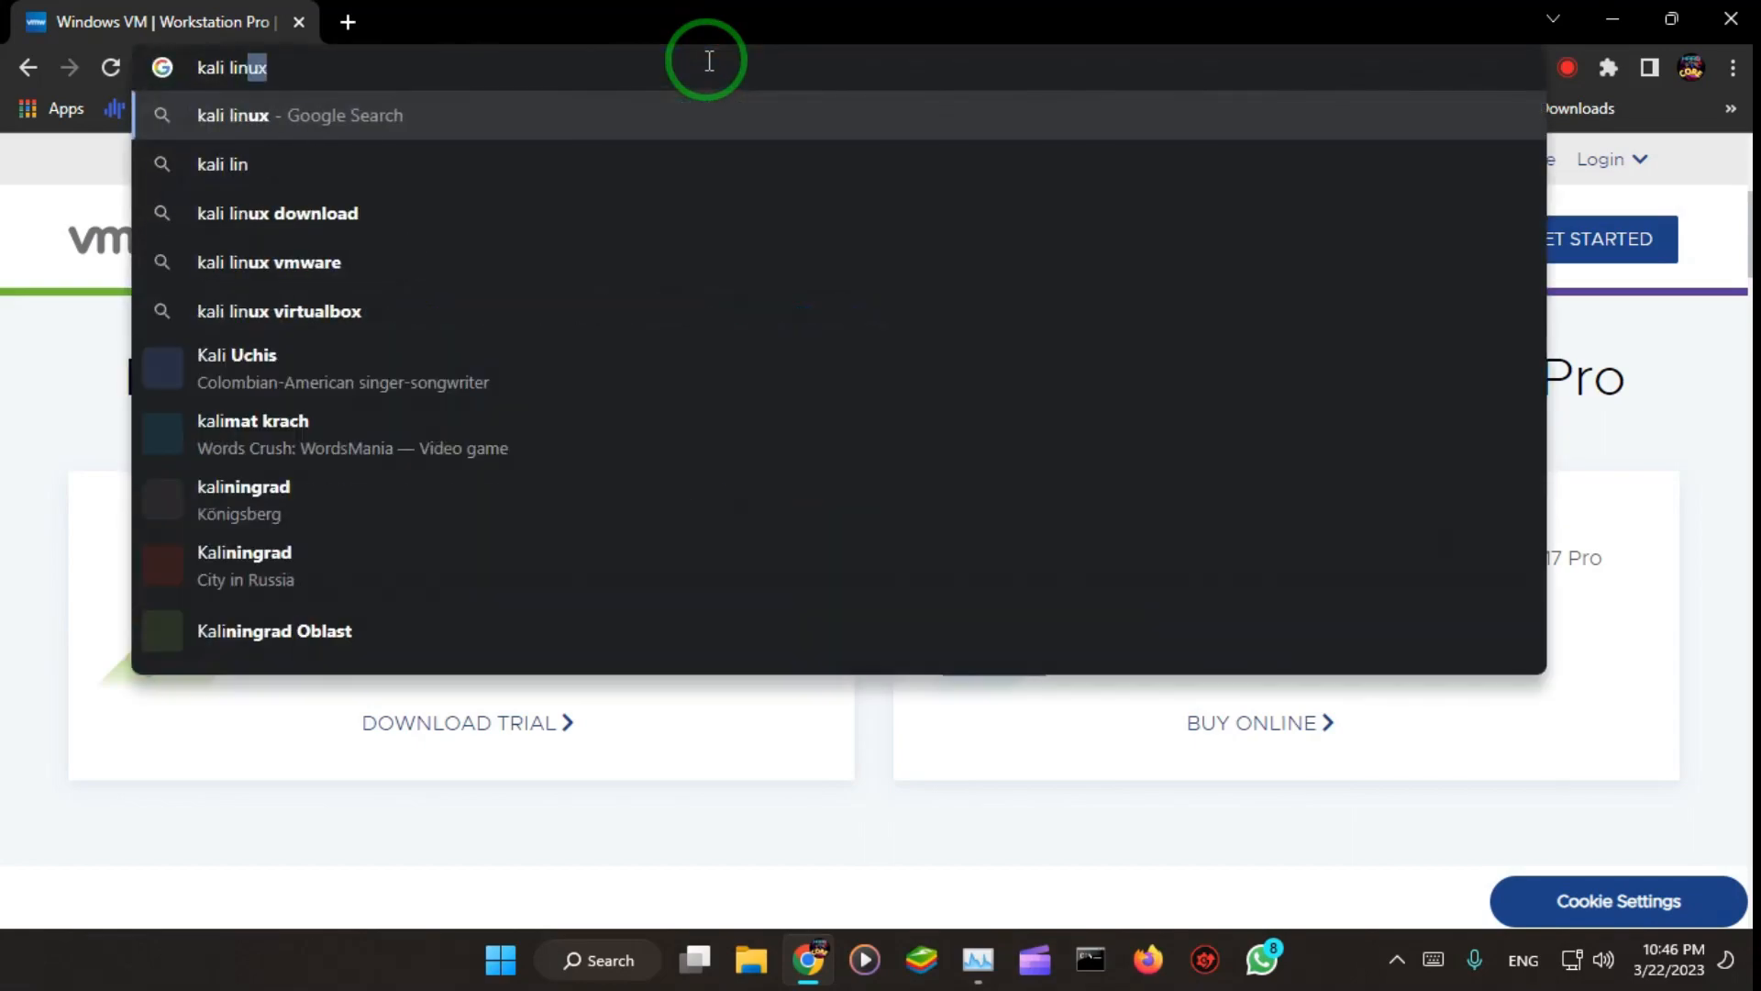
{"action": "type", "text": "ux iso"}
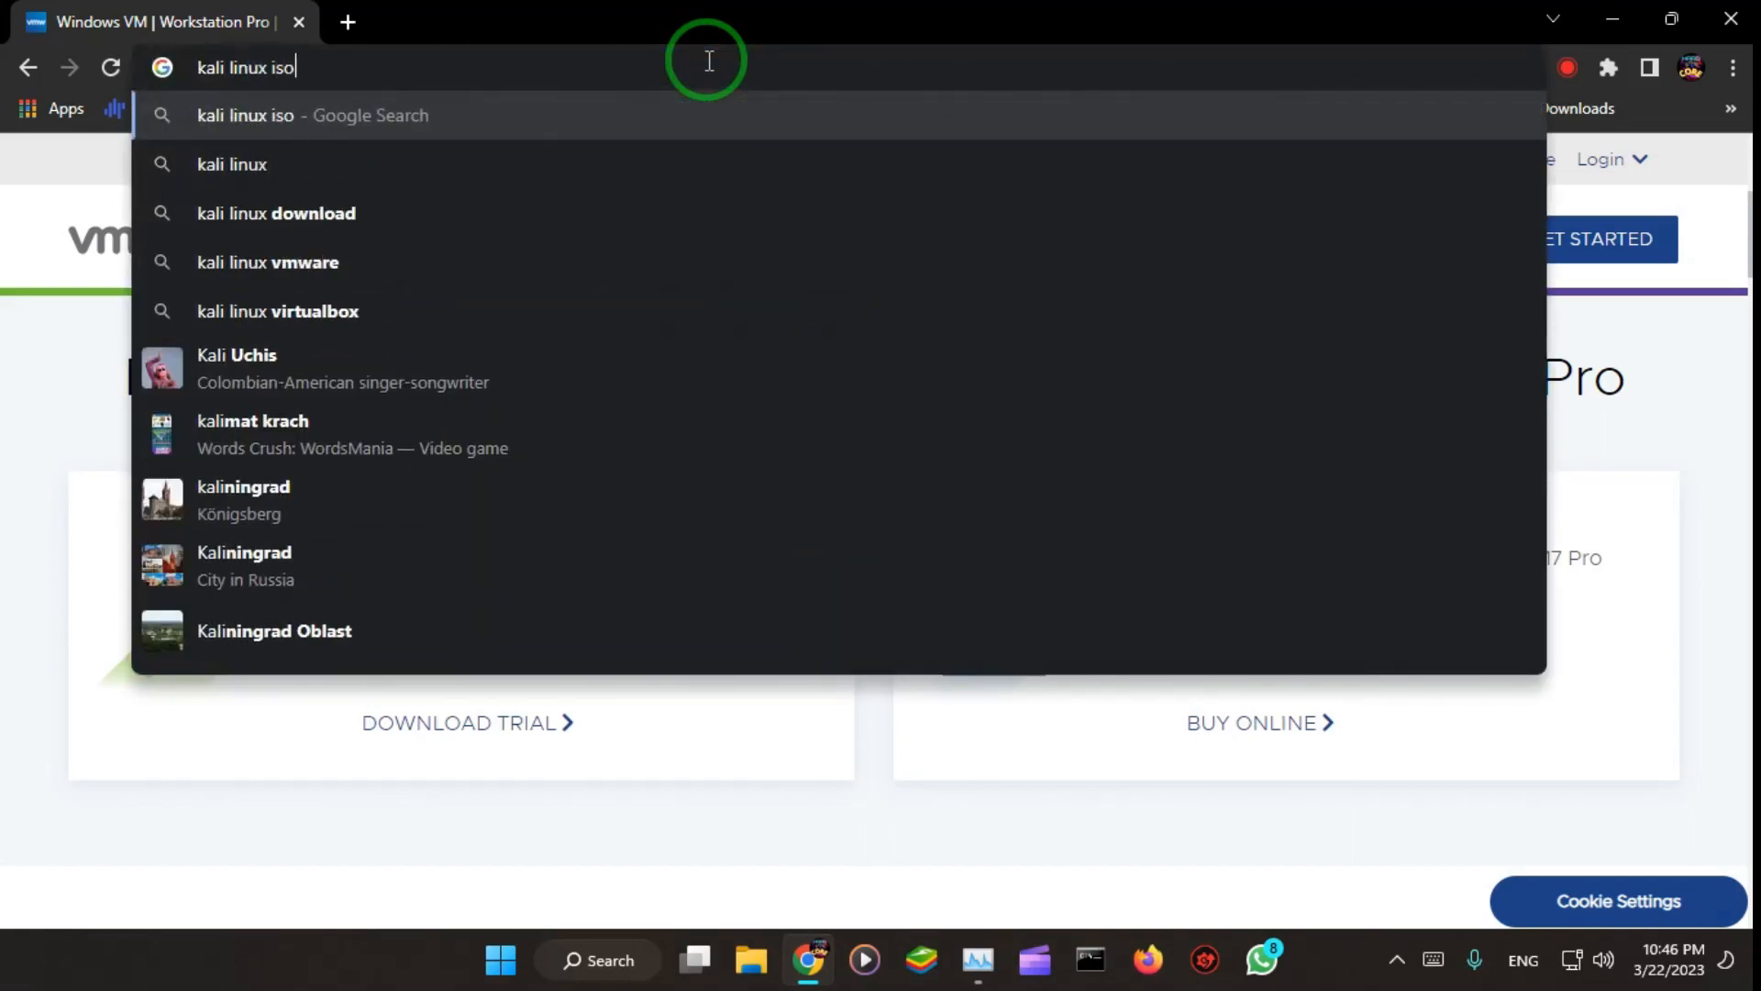
{"action": "key", "text": "Return"}
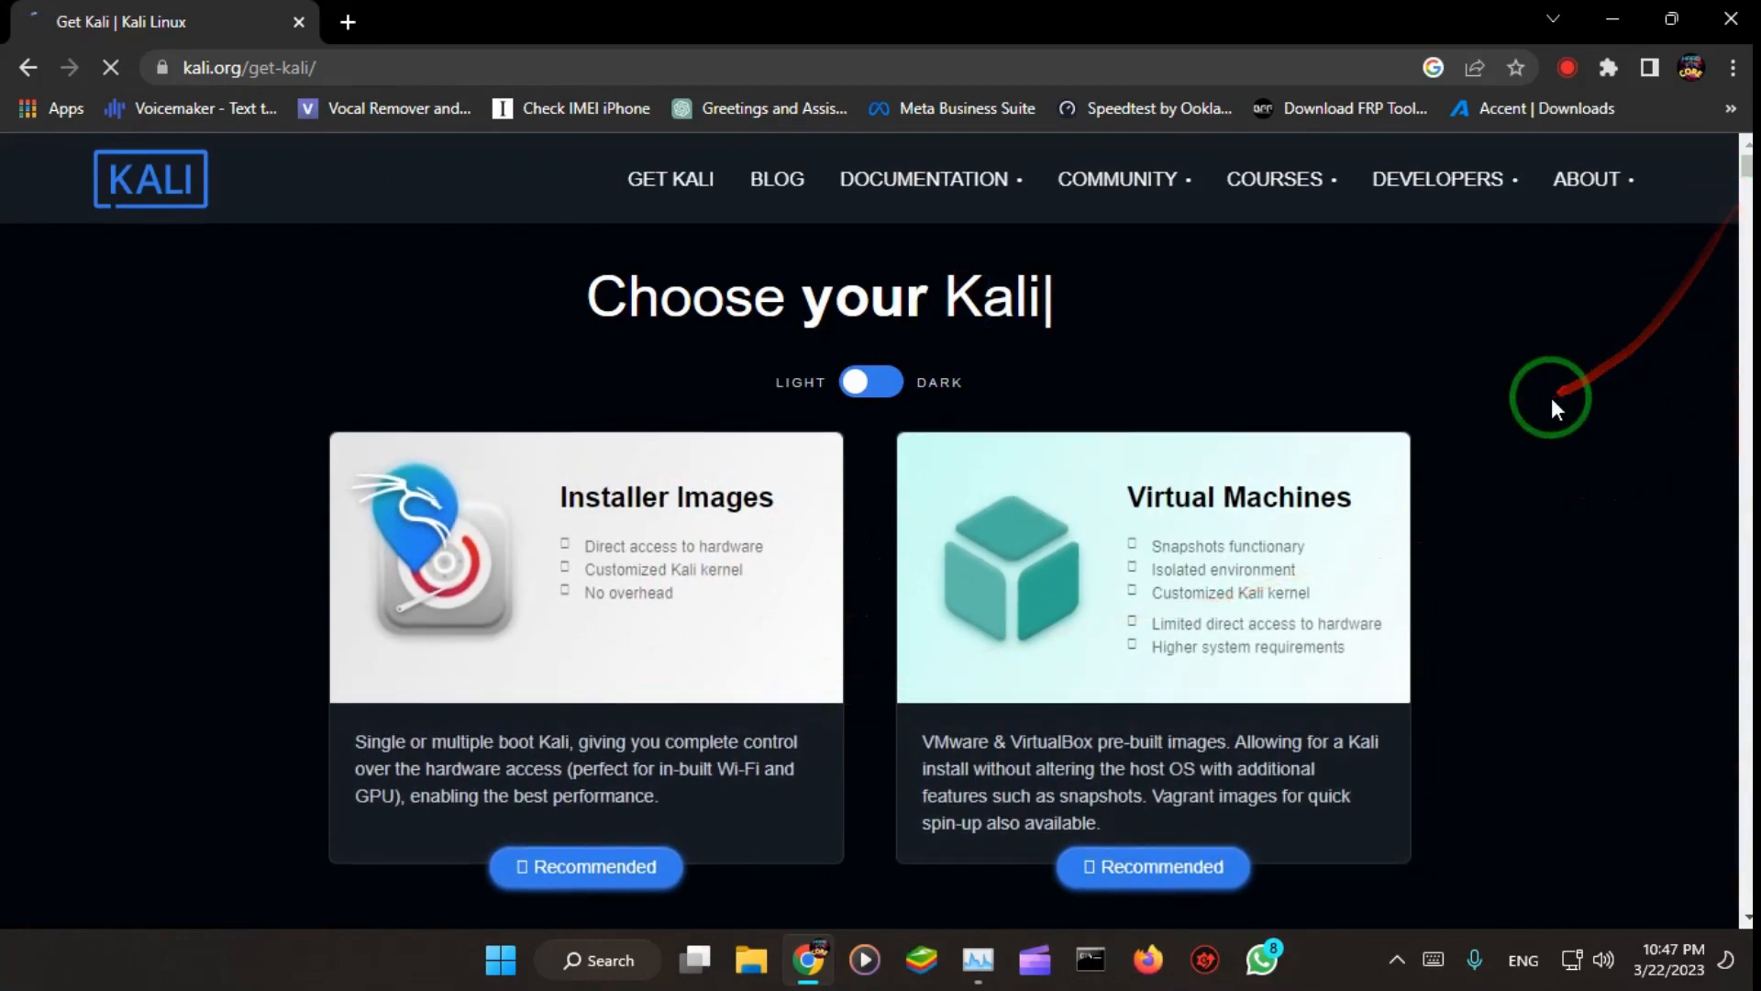
Step: Open the recommended Installer Images section on the Get Kali page
{"action": "scroll", "coordinate": [1550, 398], "scroll_direction": "down", "scroll_amount": 1}
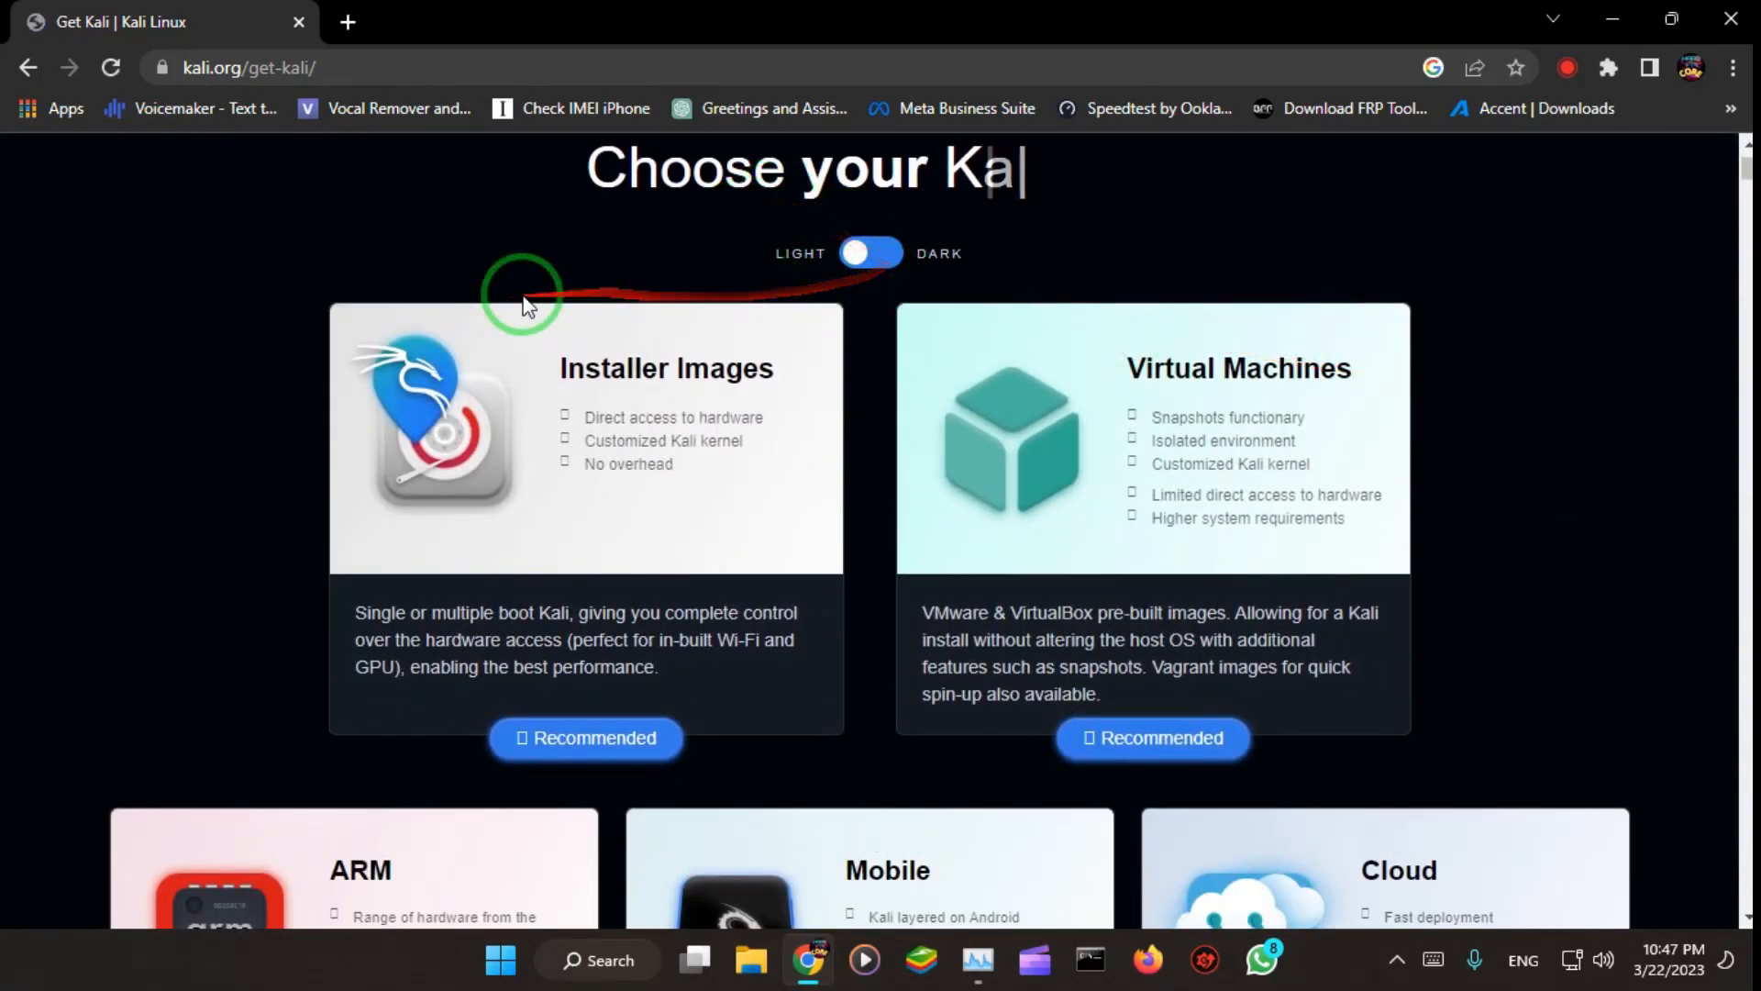
{"action": "scroll", "coordinate": [709, 715], "scroll_direction": "down", "scroll_amount": 2}
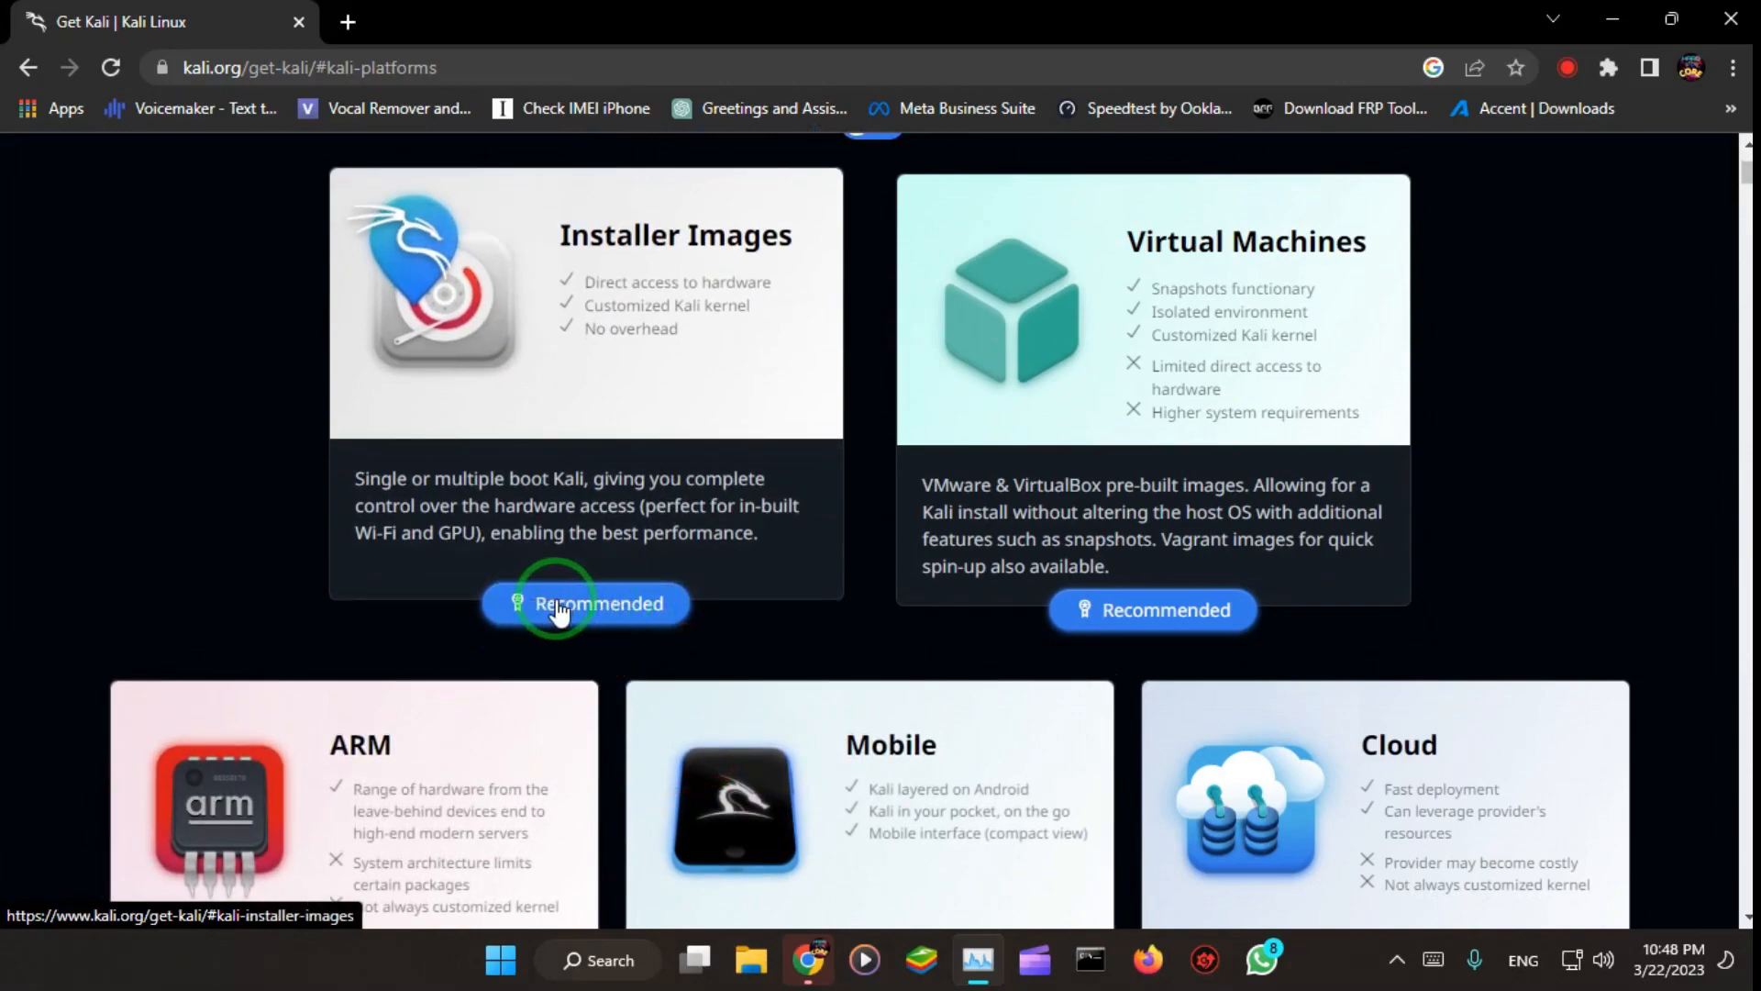
{"action": "scroll", "coordinate": [564, 642], "scroll_direction": "up", "scroll_amount": 2}
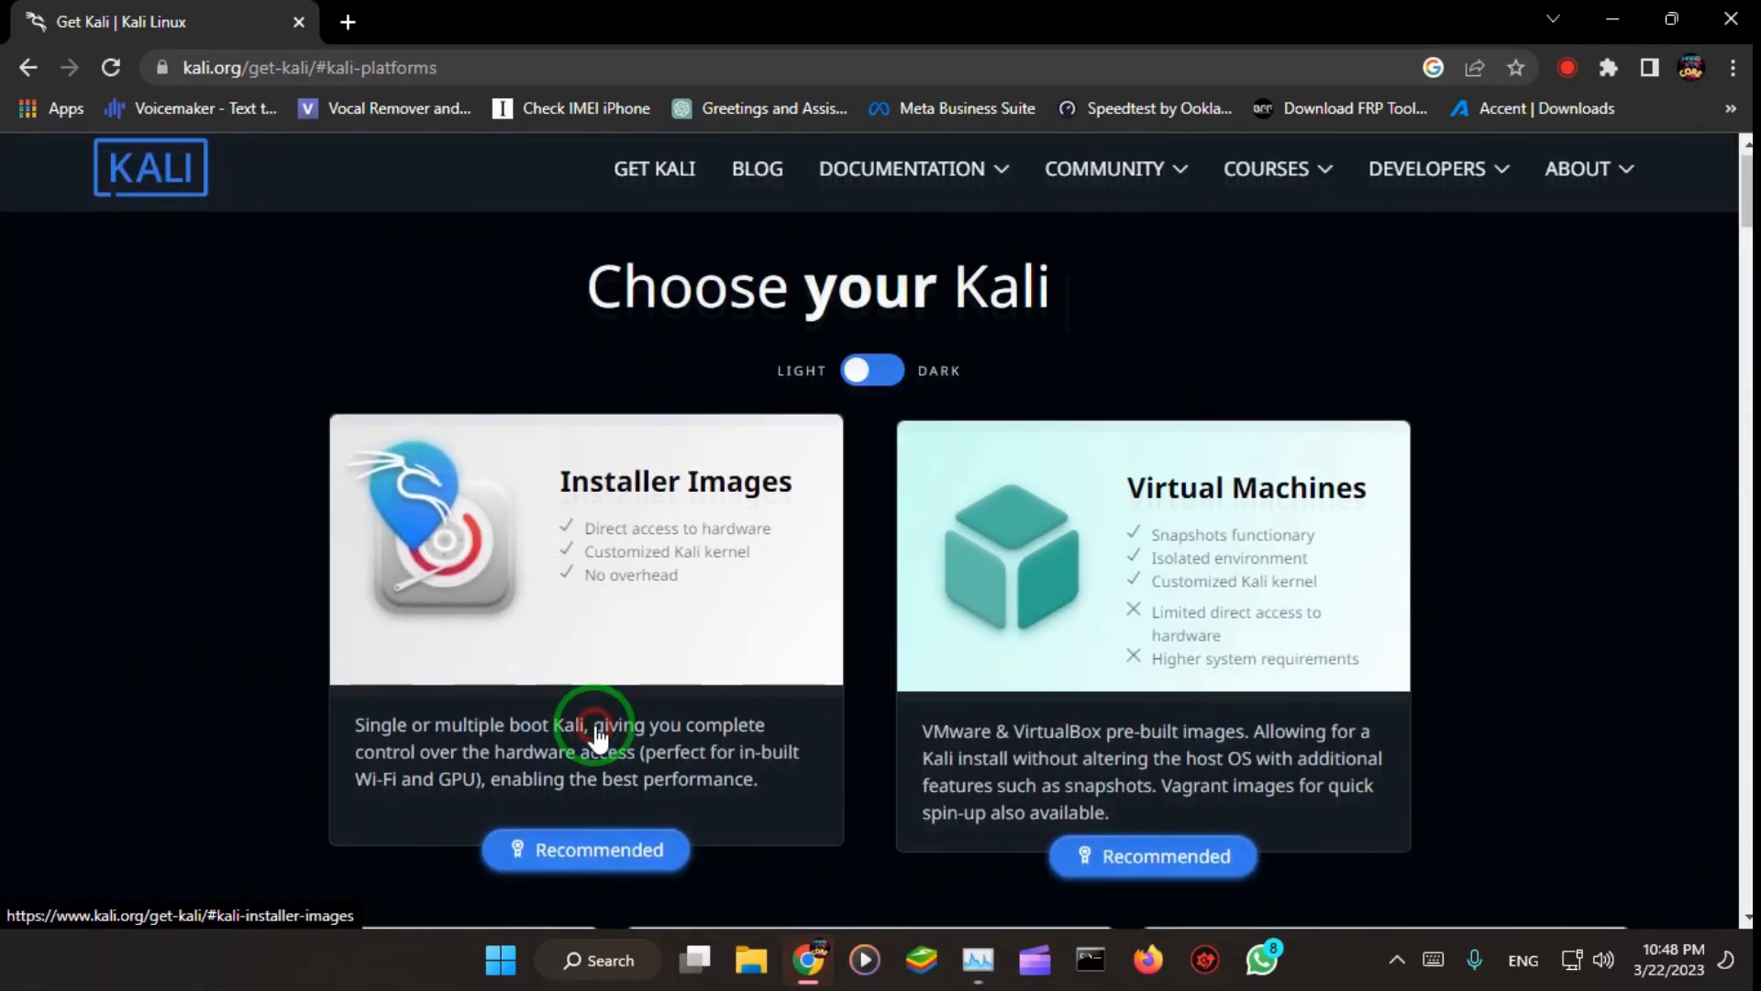
{"action": "left_click", "coordinate": [598, 734]}
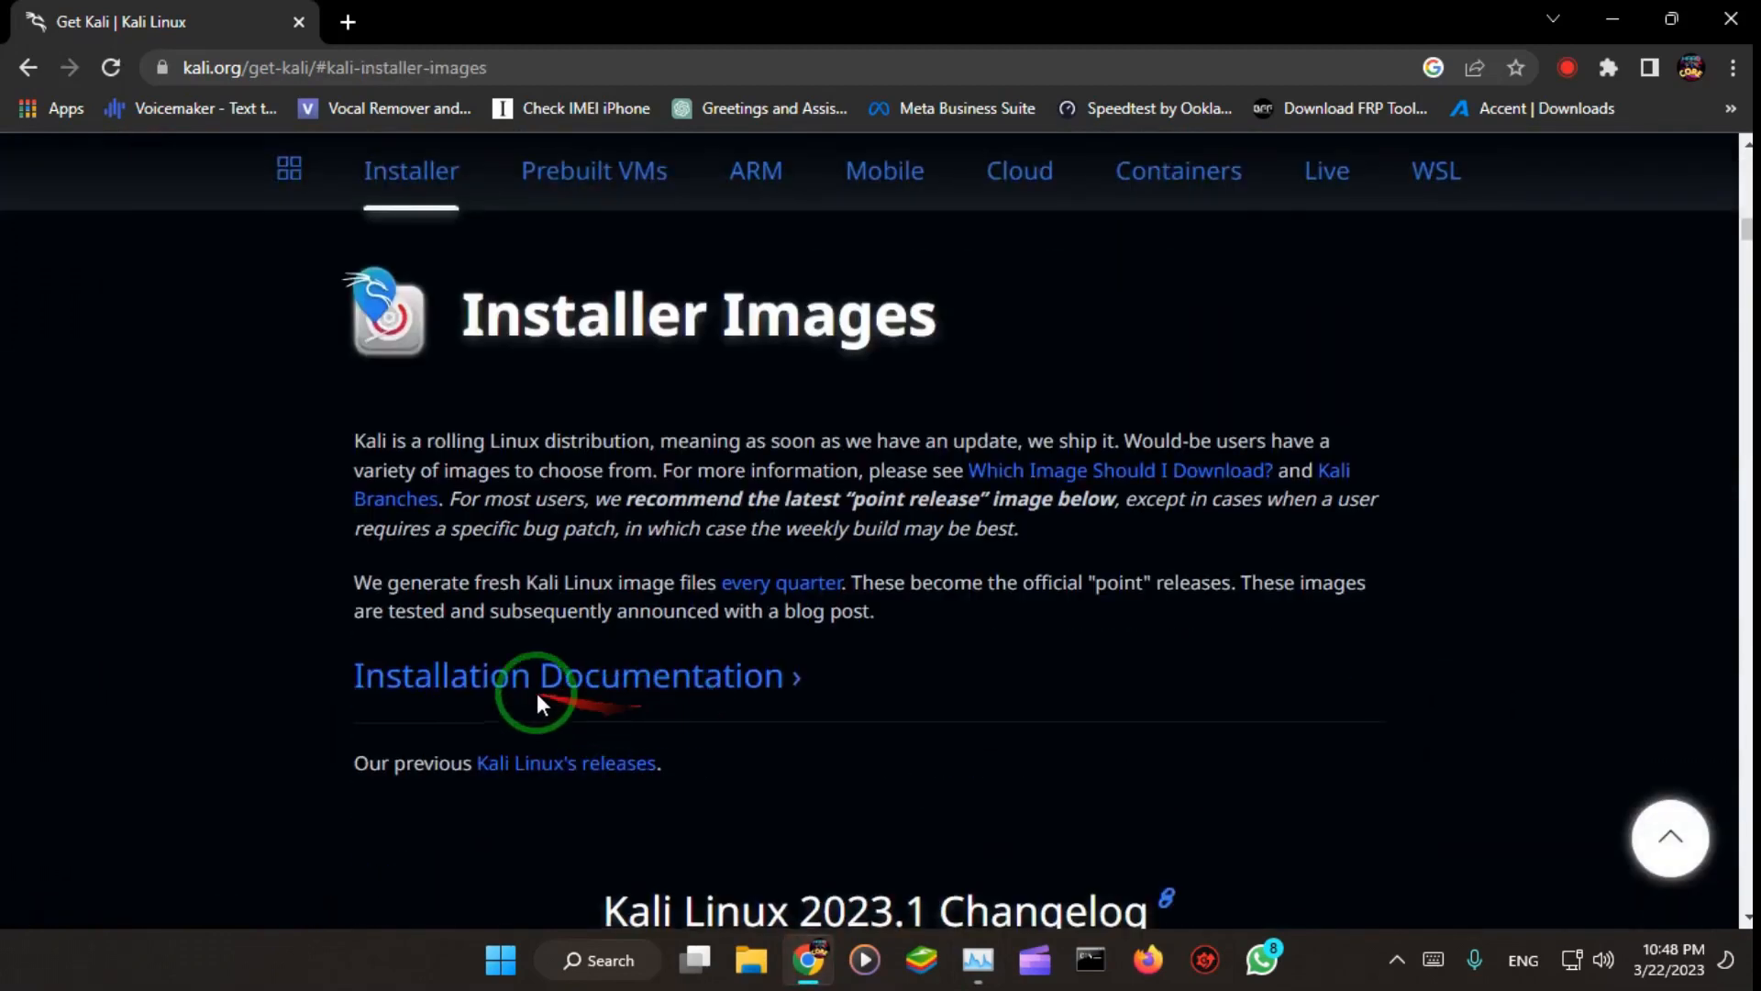
Step: Request the direct download of the 64-bit Kali Linux 2023.1 Installer image
{"action": "scroll", "coordinate": [712, 563], "scroll_direction": "down", "scroll_amount": 4}
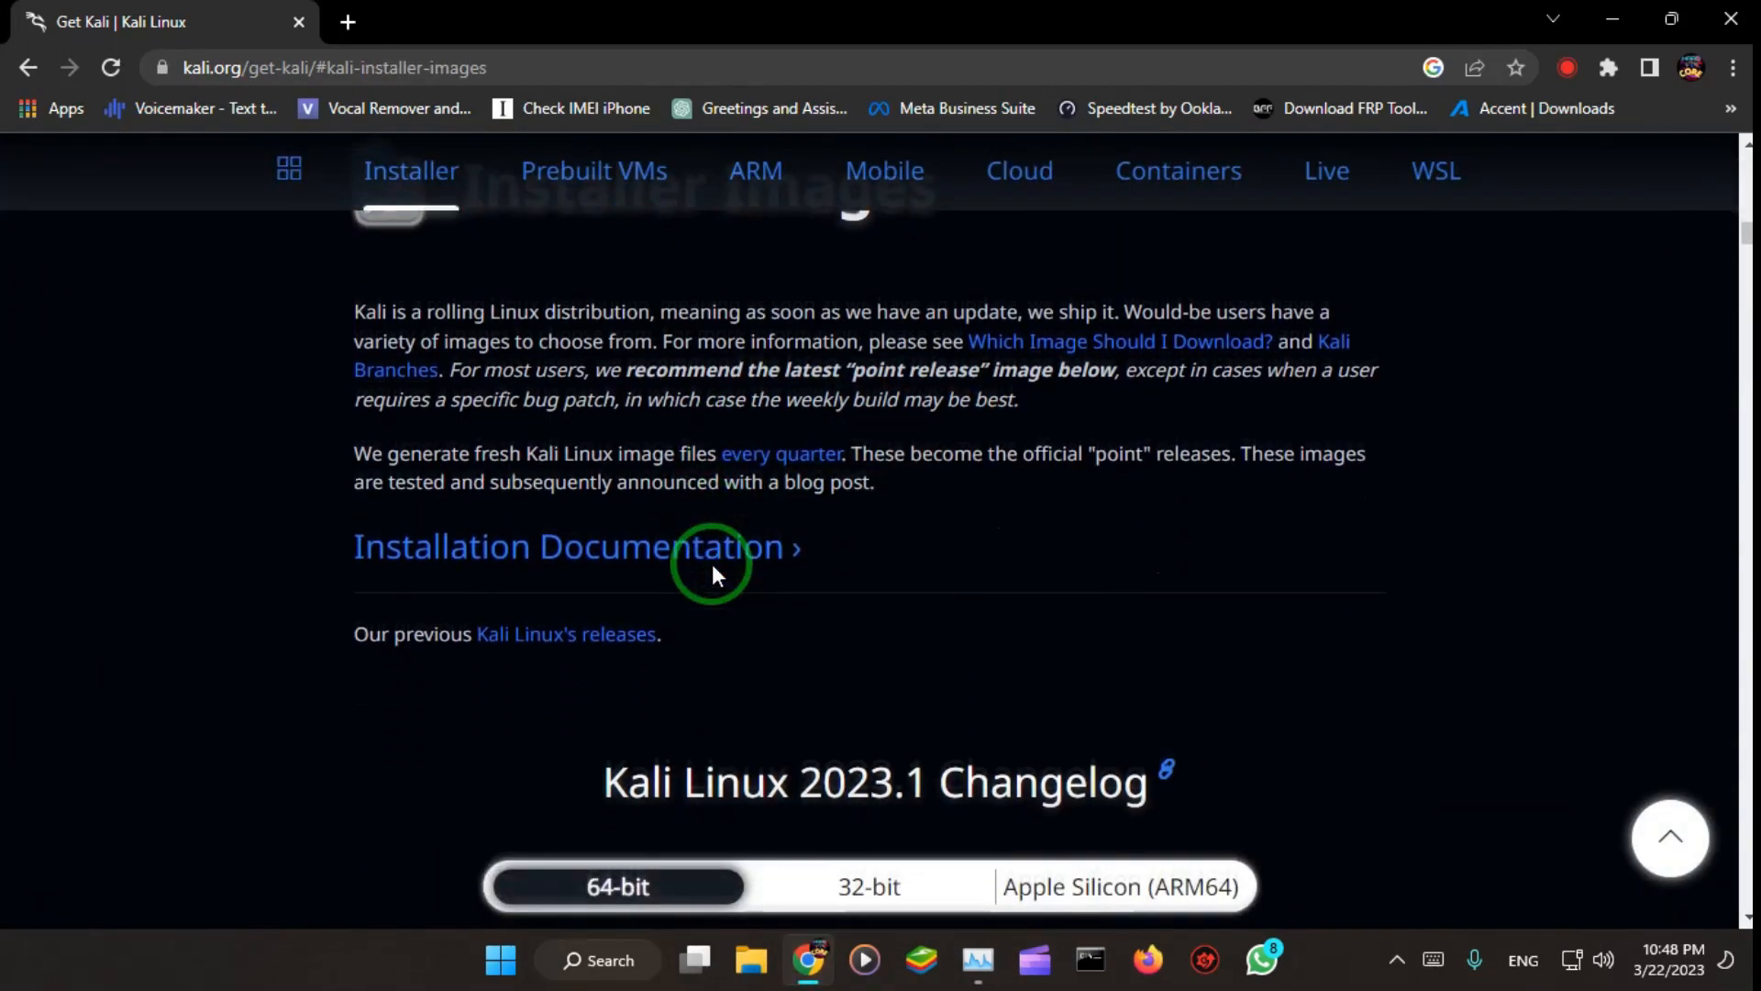
{"action": "scroll", "coordinate": [811, 597], "scroll_direction": "down", "scroll_amount": 3}
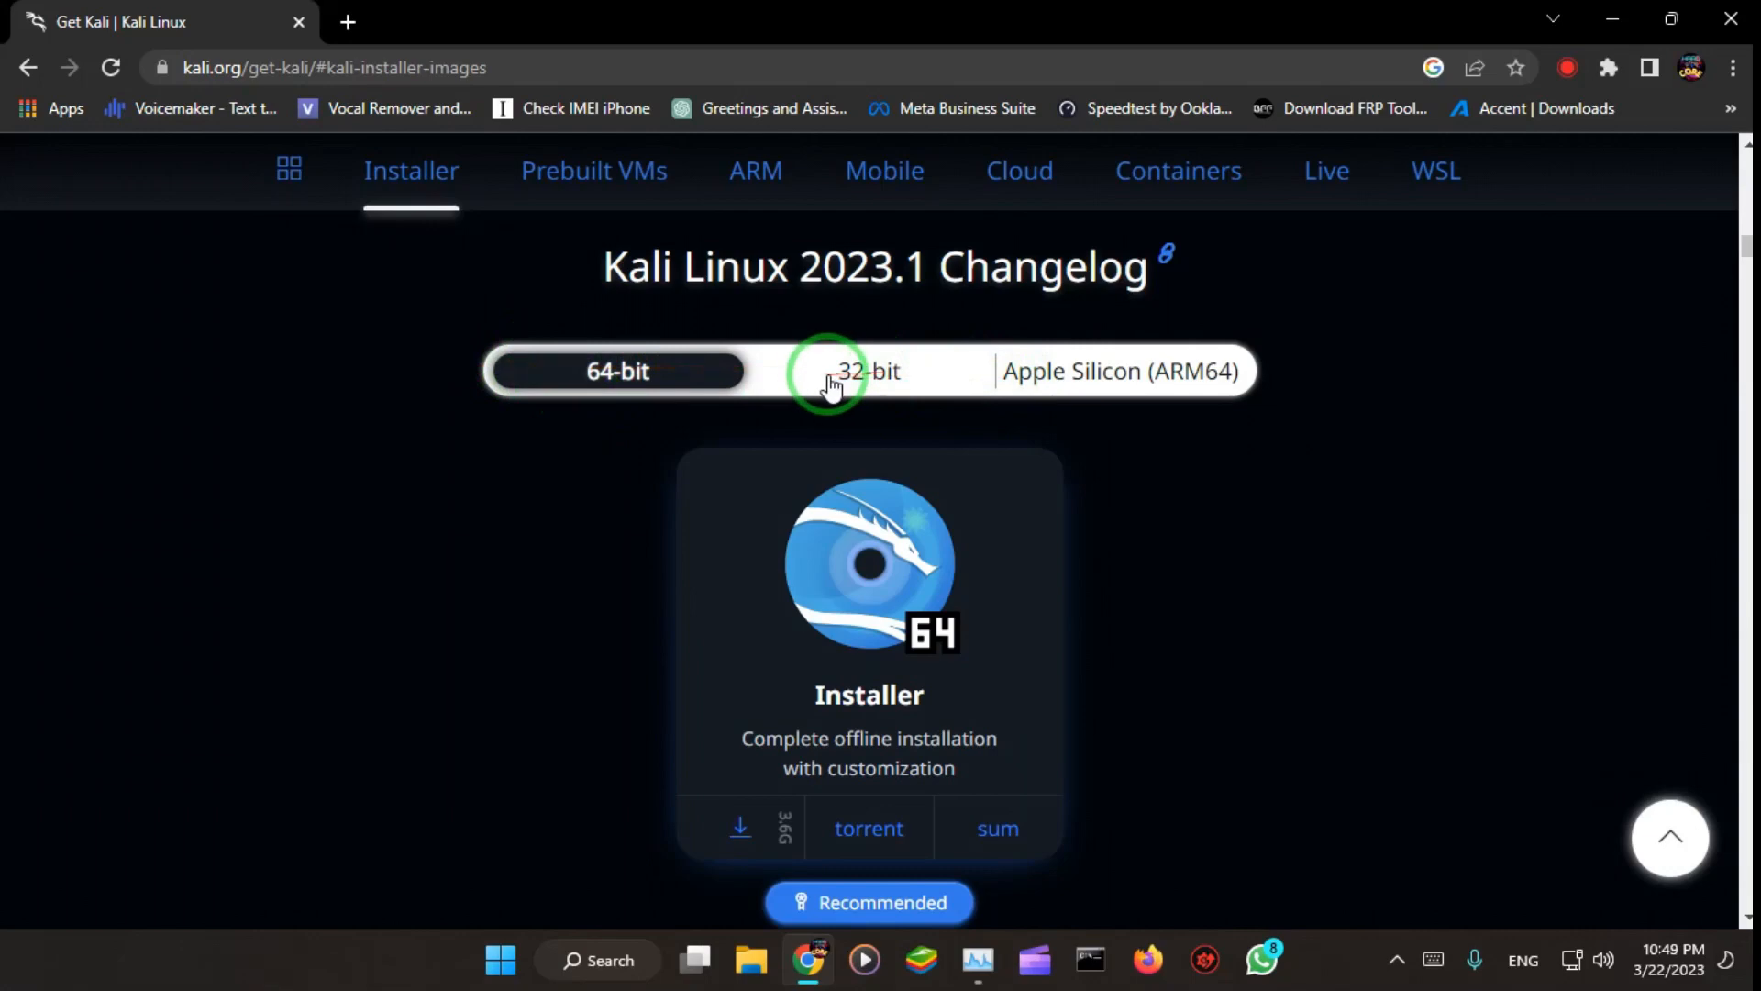
{"action": "scroll", "coordinate": [571, 590], "scroll_direction": "down", "scroll_amount": 3}
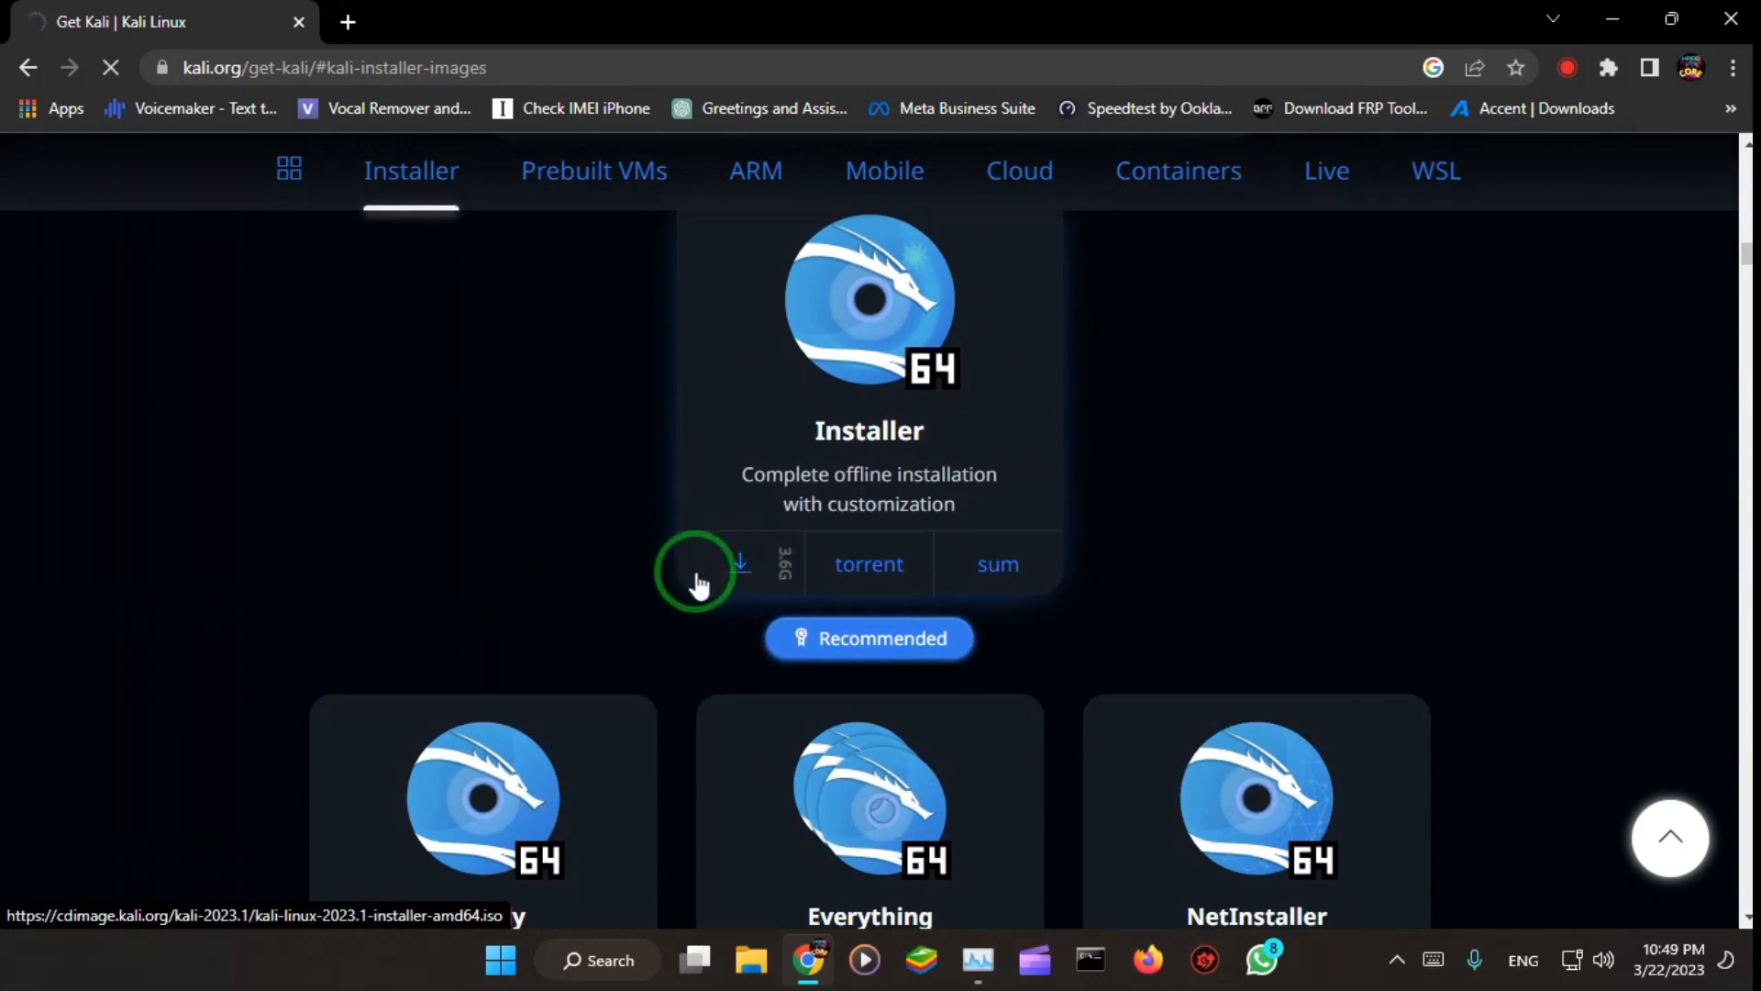
{"action": "left_click", "coordinate": [705, 569]}
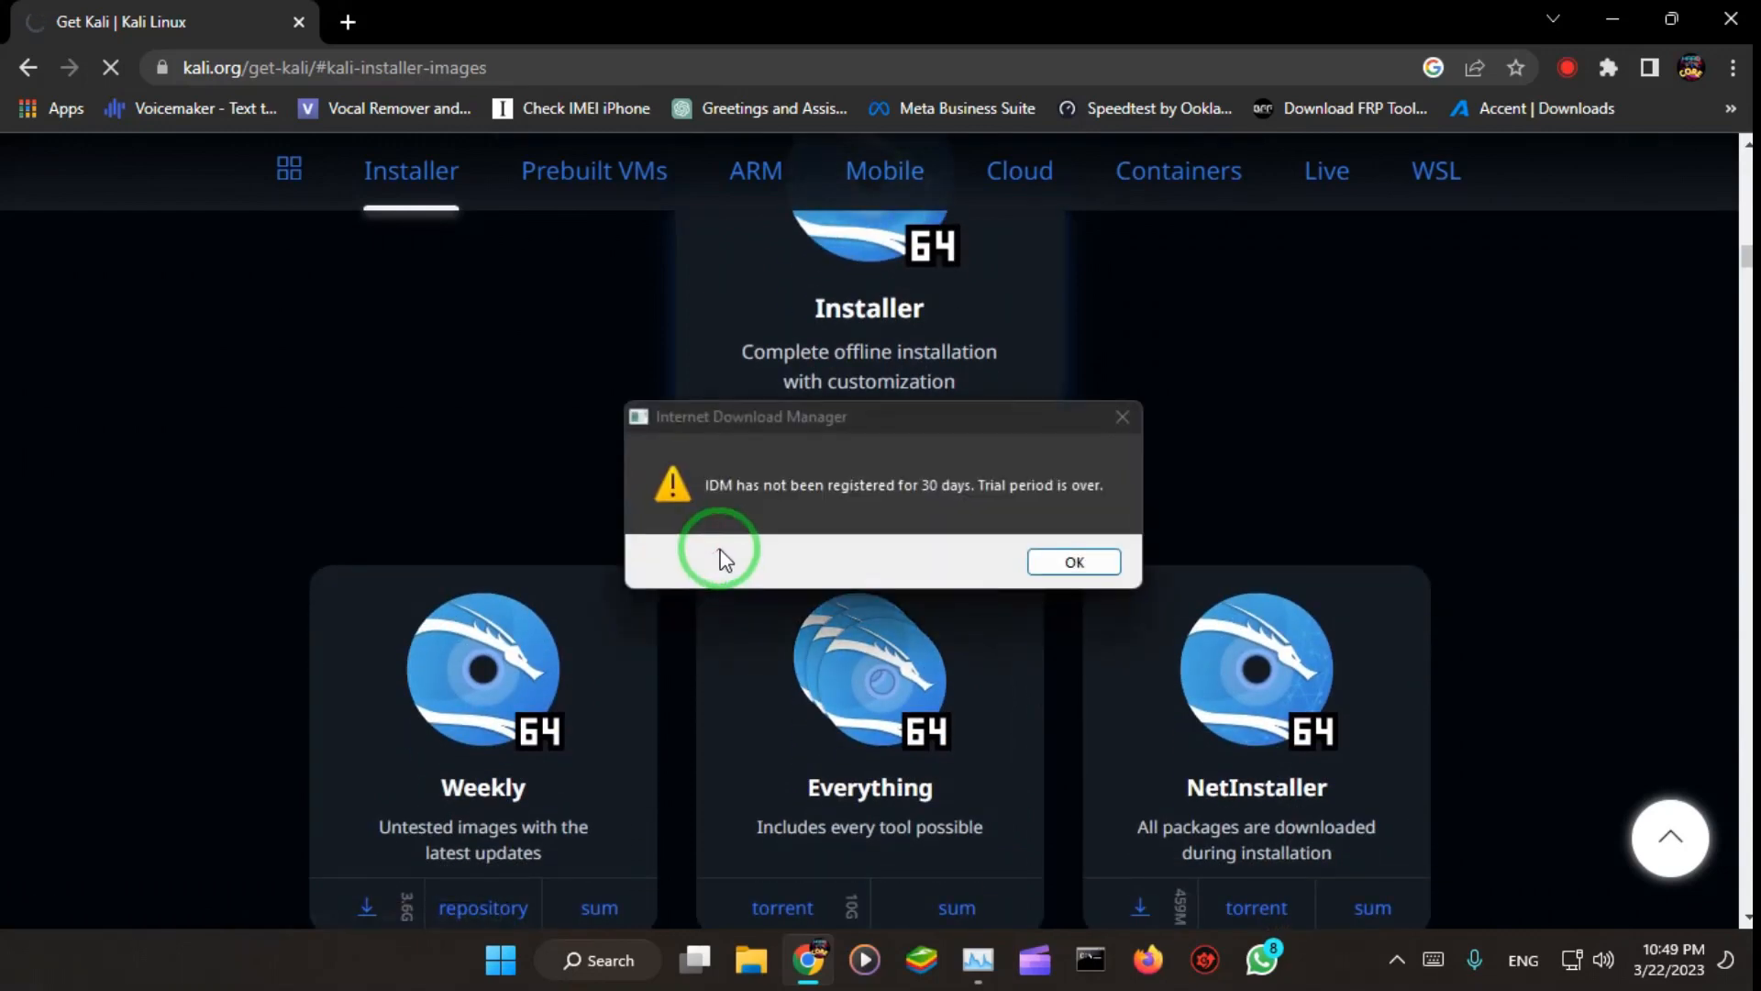
Step: Dismiss the Internet Download Manager trial and registration dialogs, and cancel the download of kali-linux-2023.1-installer-amd64.iso
{"action": "left_click", "coordinate": [1071, 562]}
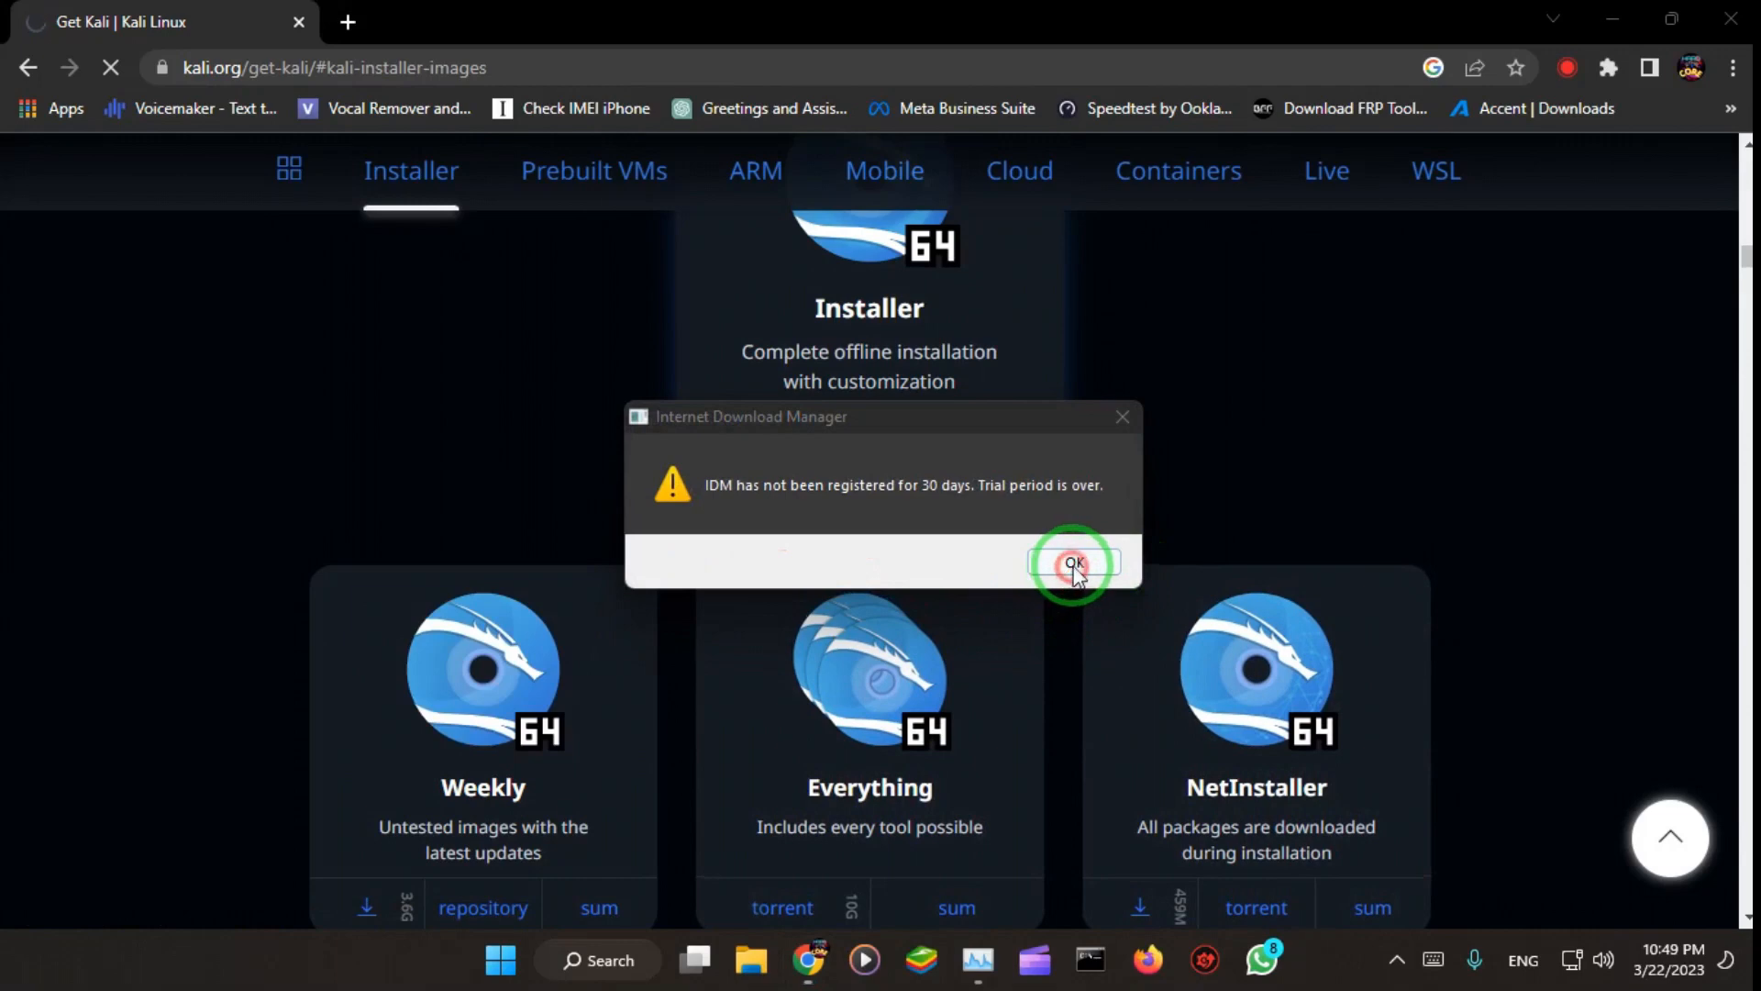
{"action": "left_click", "coordinate": [1034, 599]}
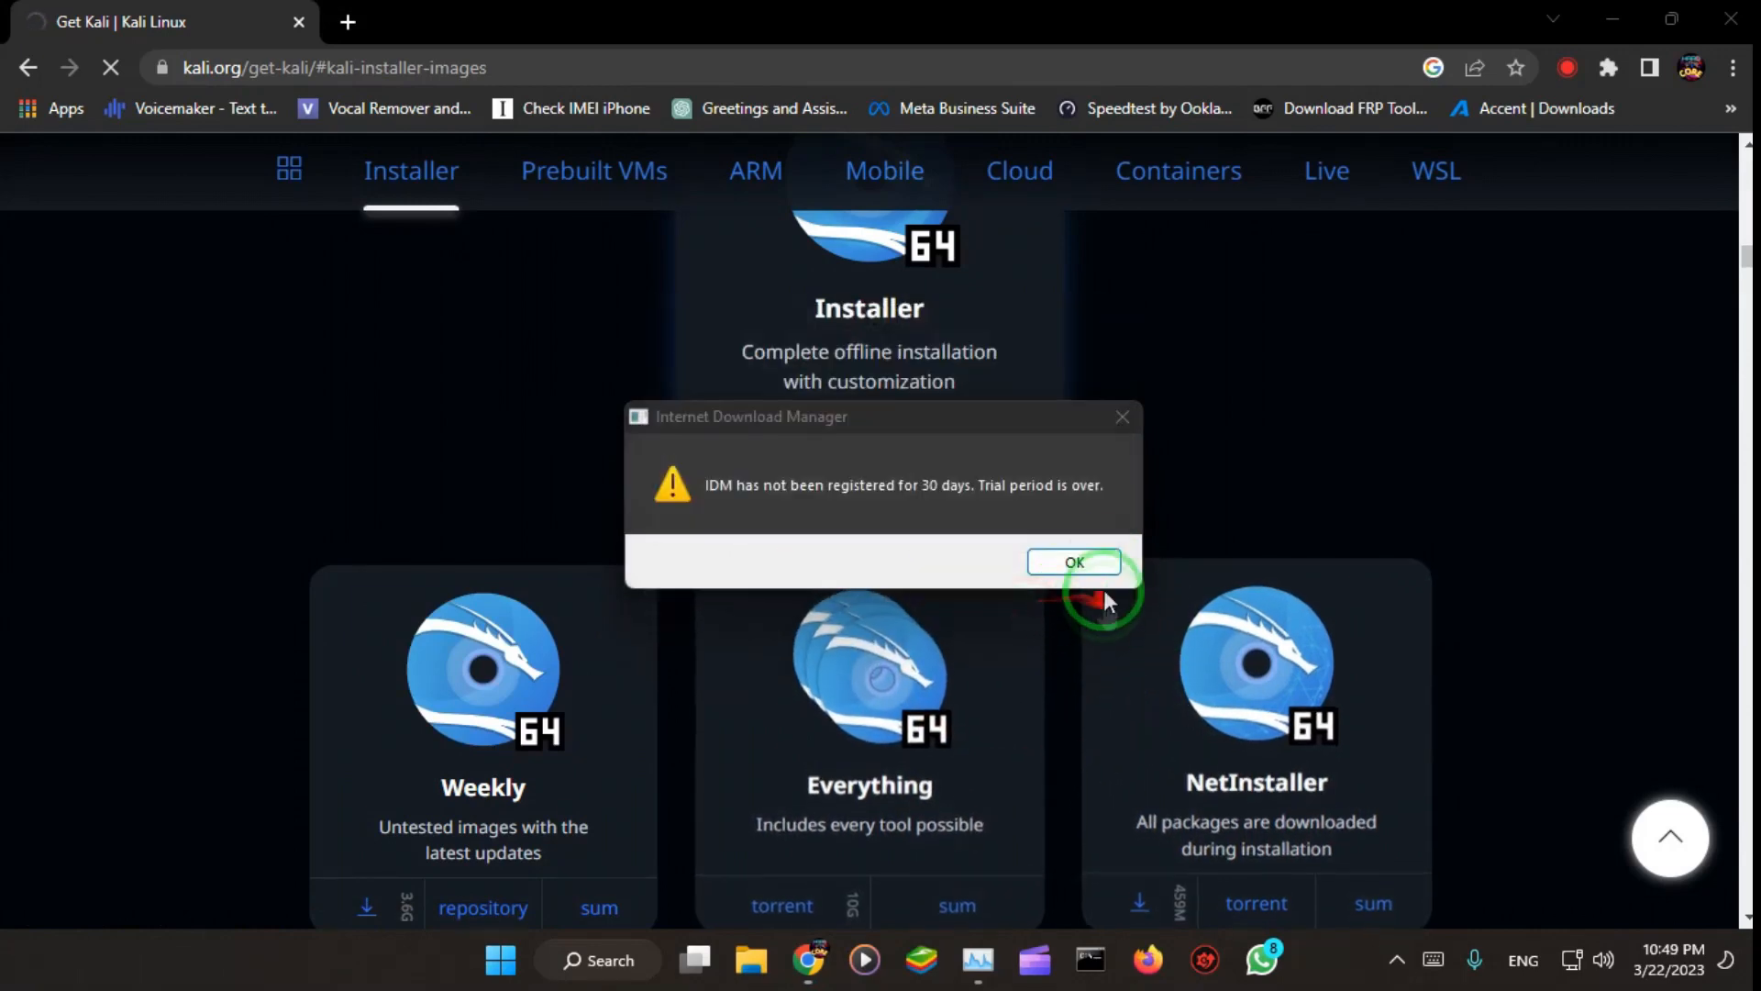
{"action": "left_click", "coordinate": [1119, 409]}
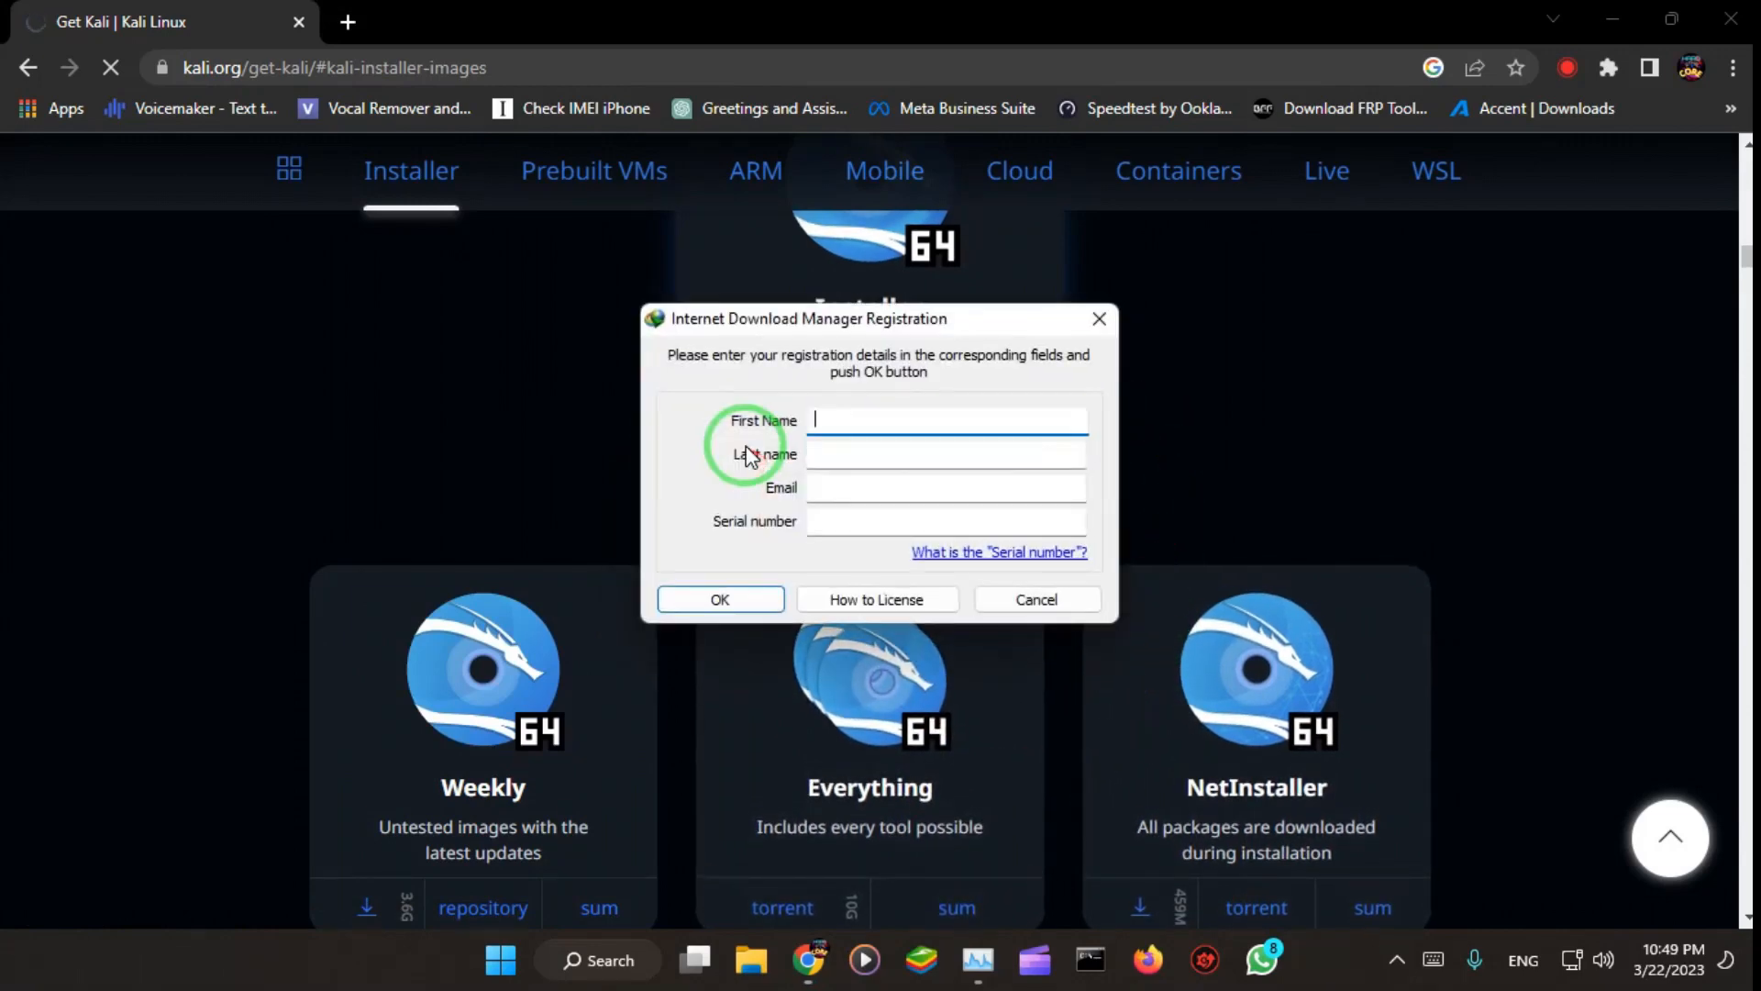
{"action": "left_click", "coordinate": [1029, 605]}
{"action": "left_click", "coordinate": [738, 454]}
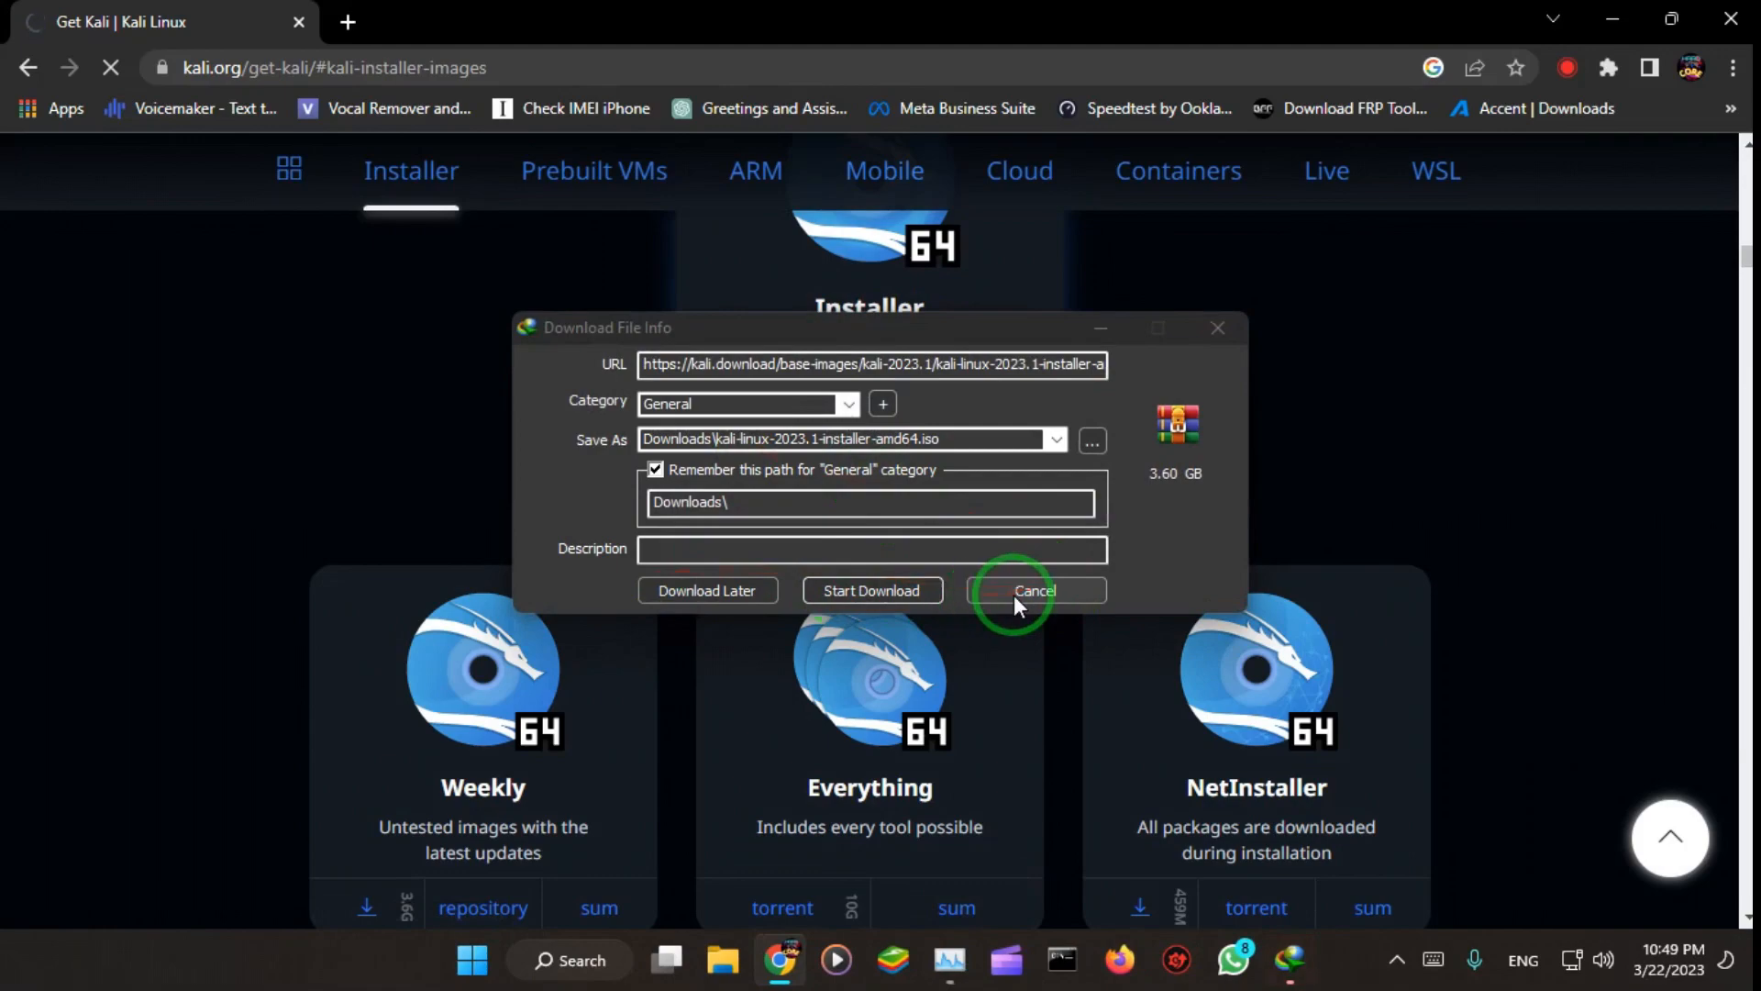
{"action": "left_click", "coordinate": [1016, 593]}
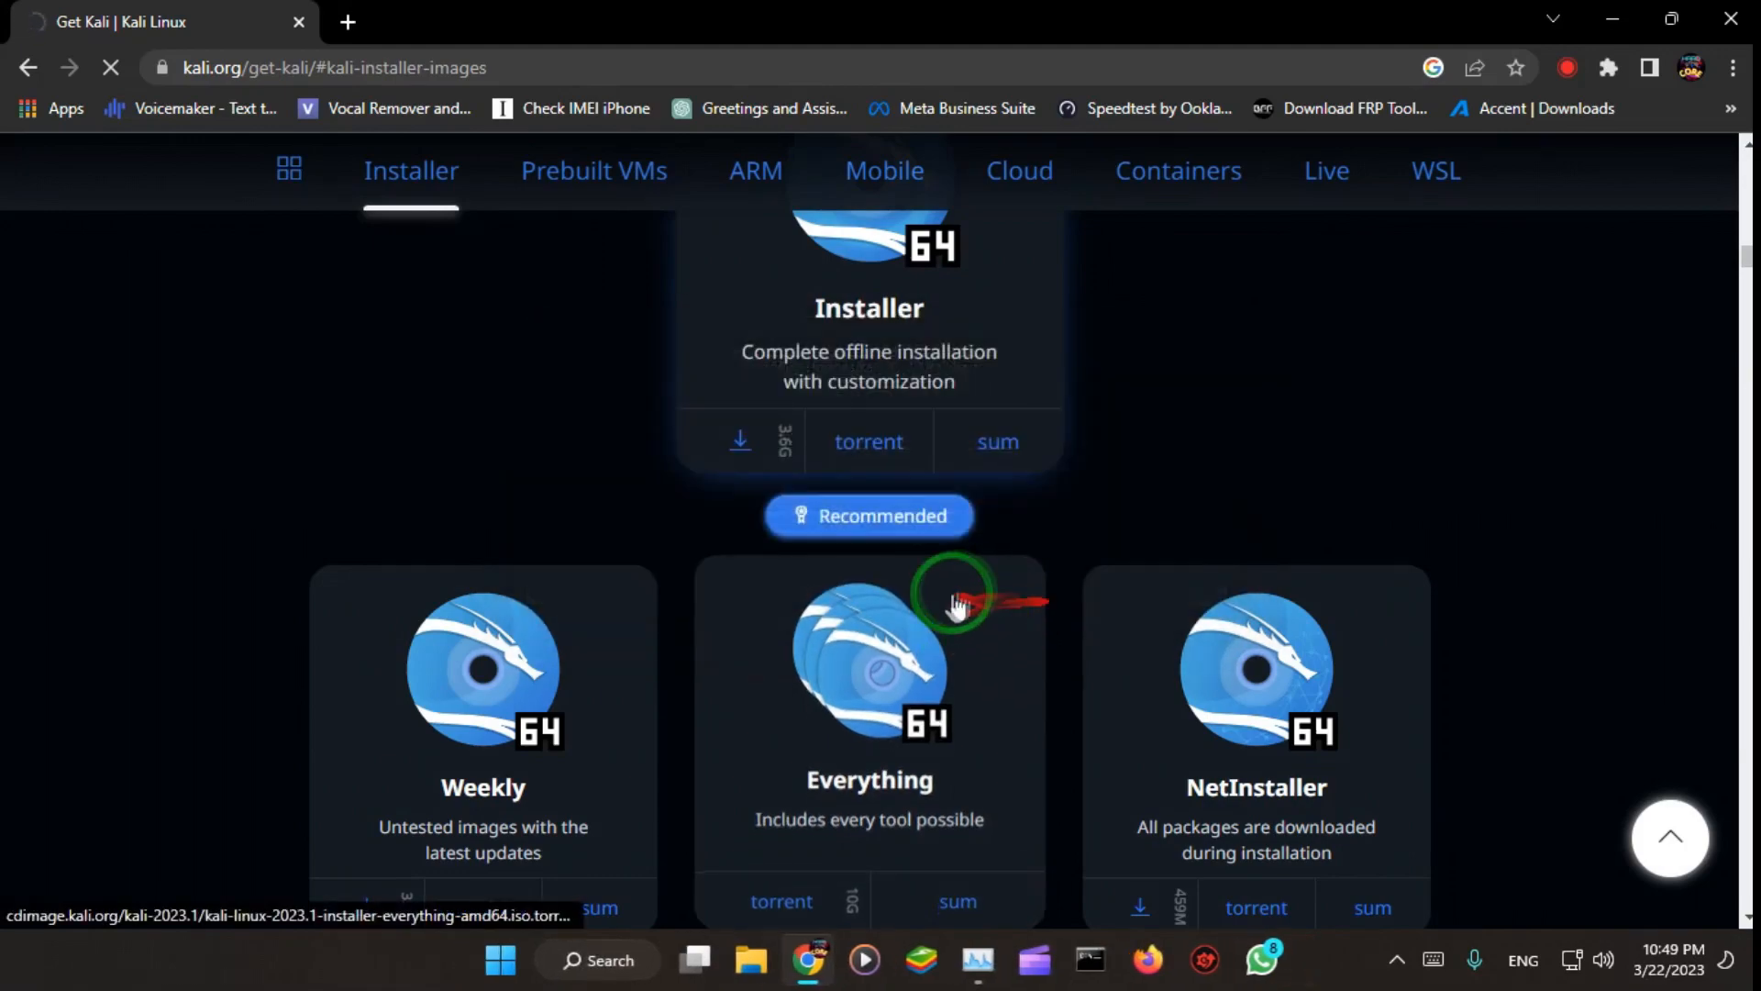
Step: Close the browser and launch the VMware-player-full-16.2.4-20089737.exe installer from the desktop
{"action": "left_click", "coordinate": [1732, 19]}
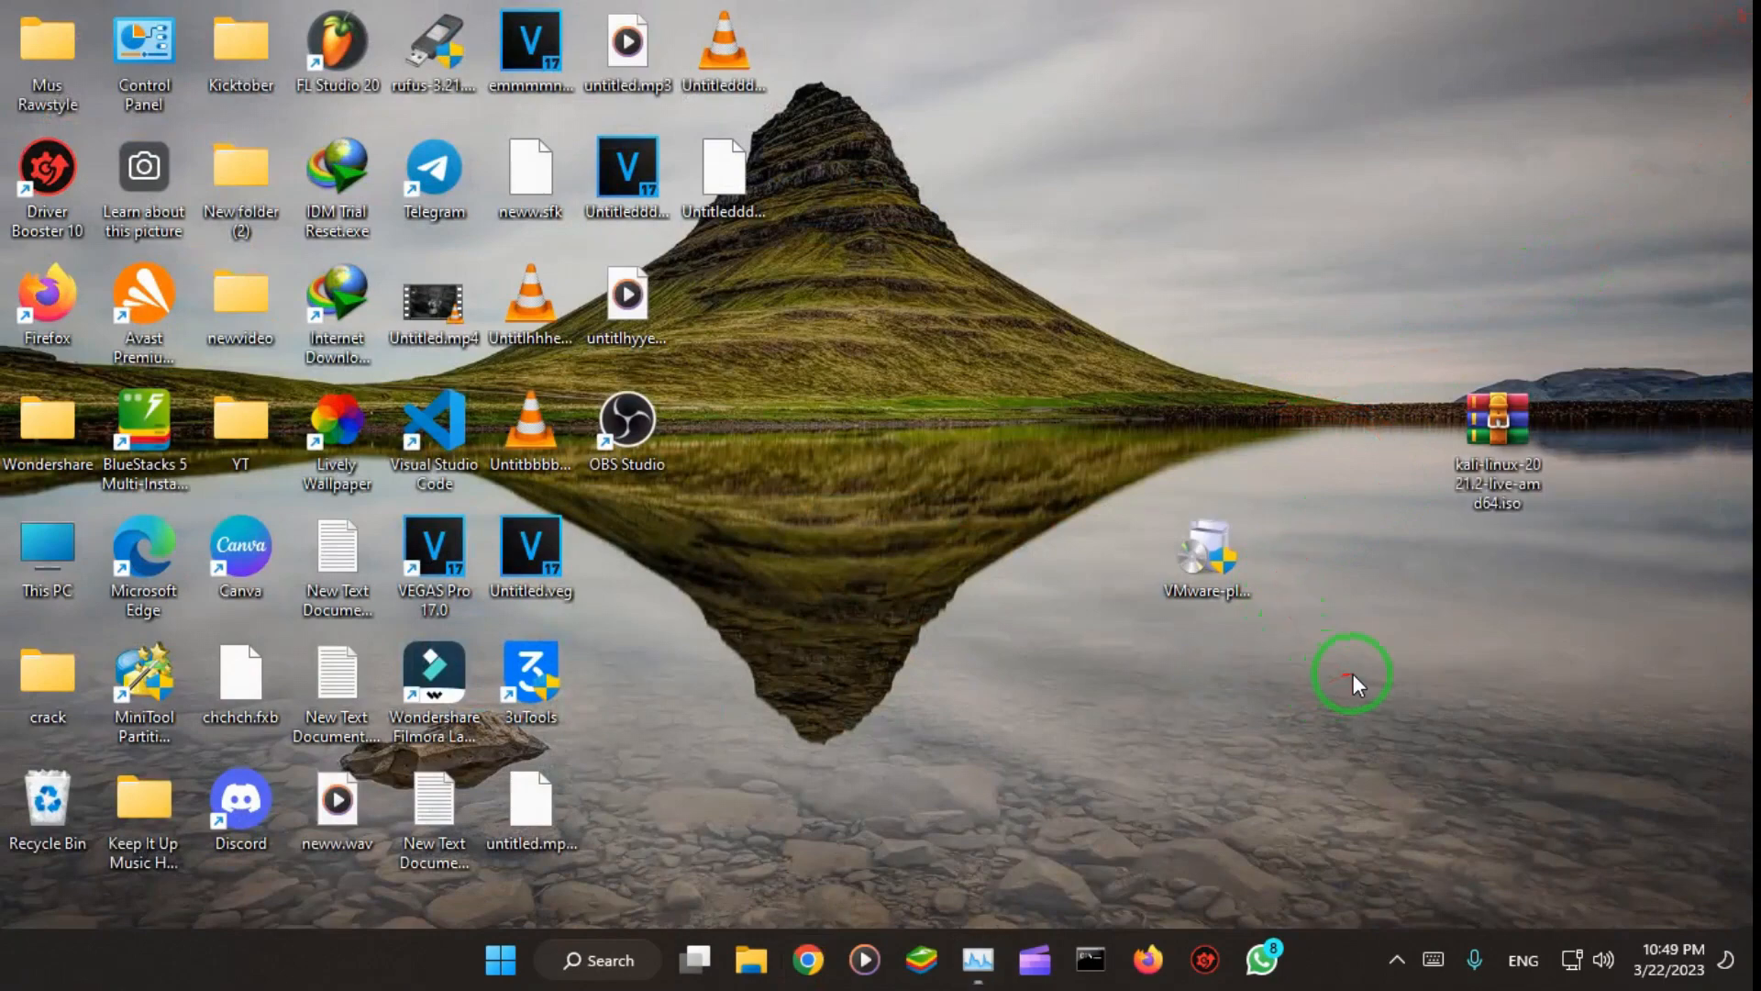
{"action": "left_click", "coordinate": [1179, 570]}
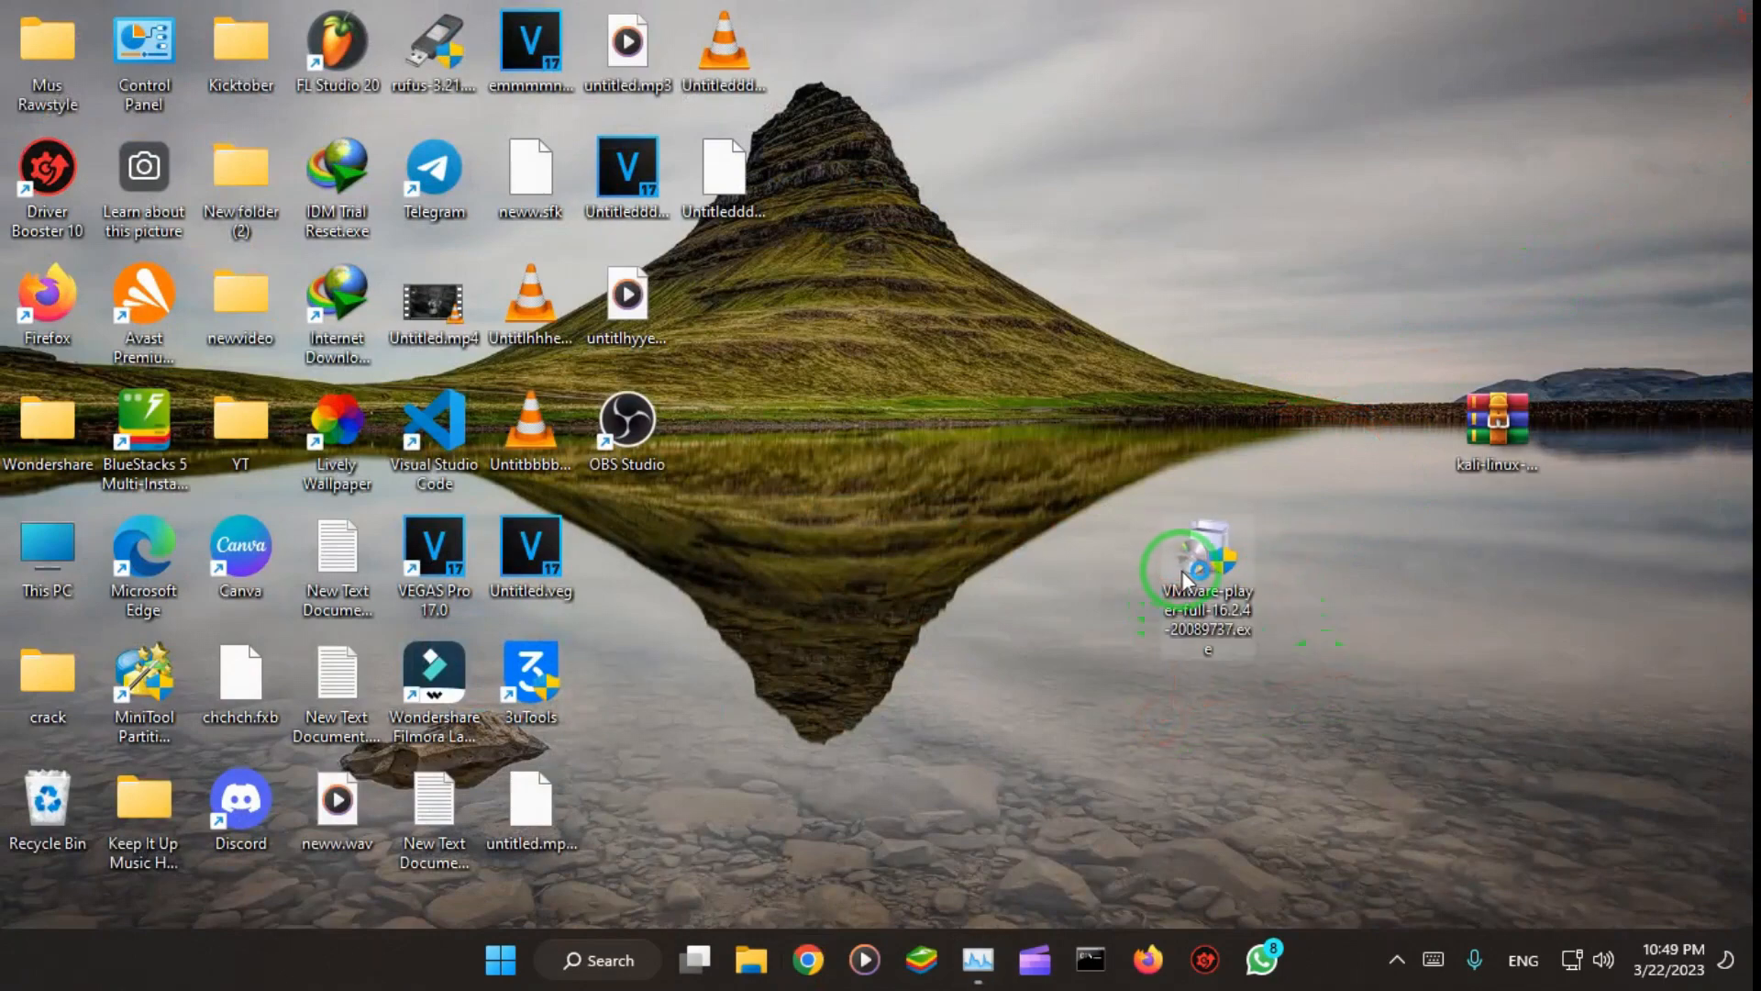
{"action": "double_click", "coordinate": [1232, 589]}
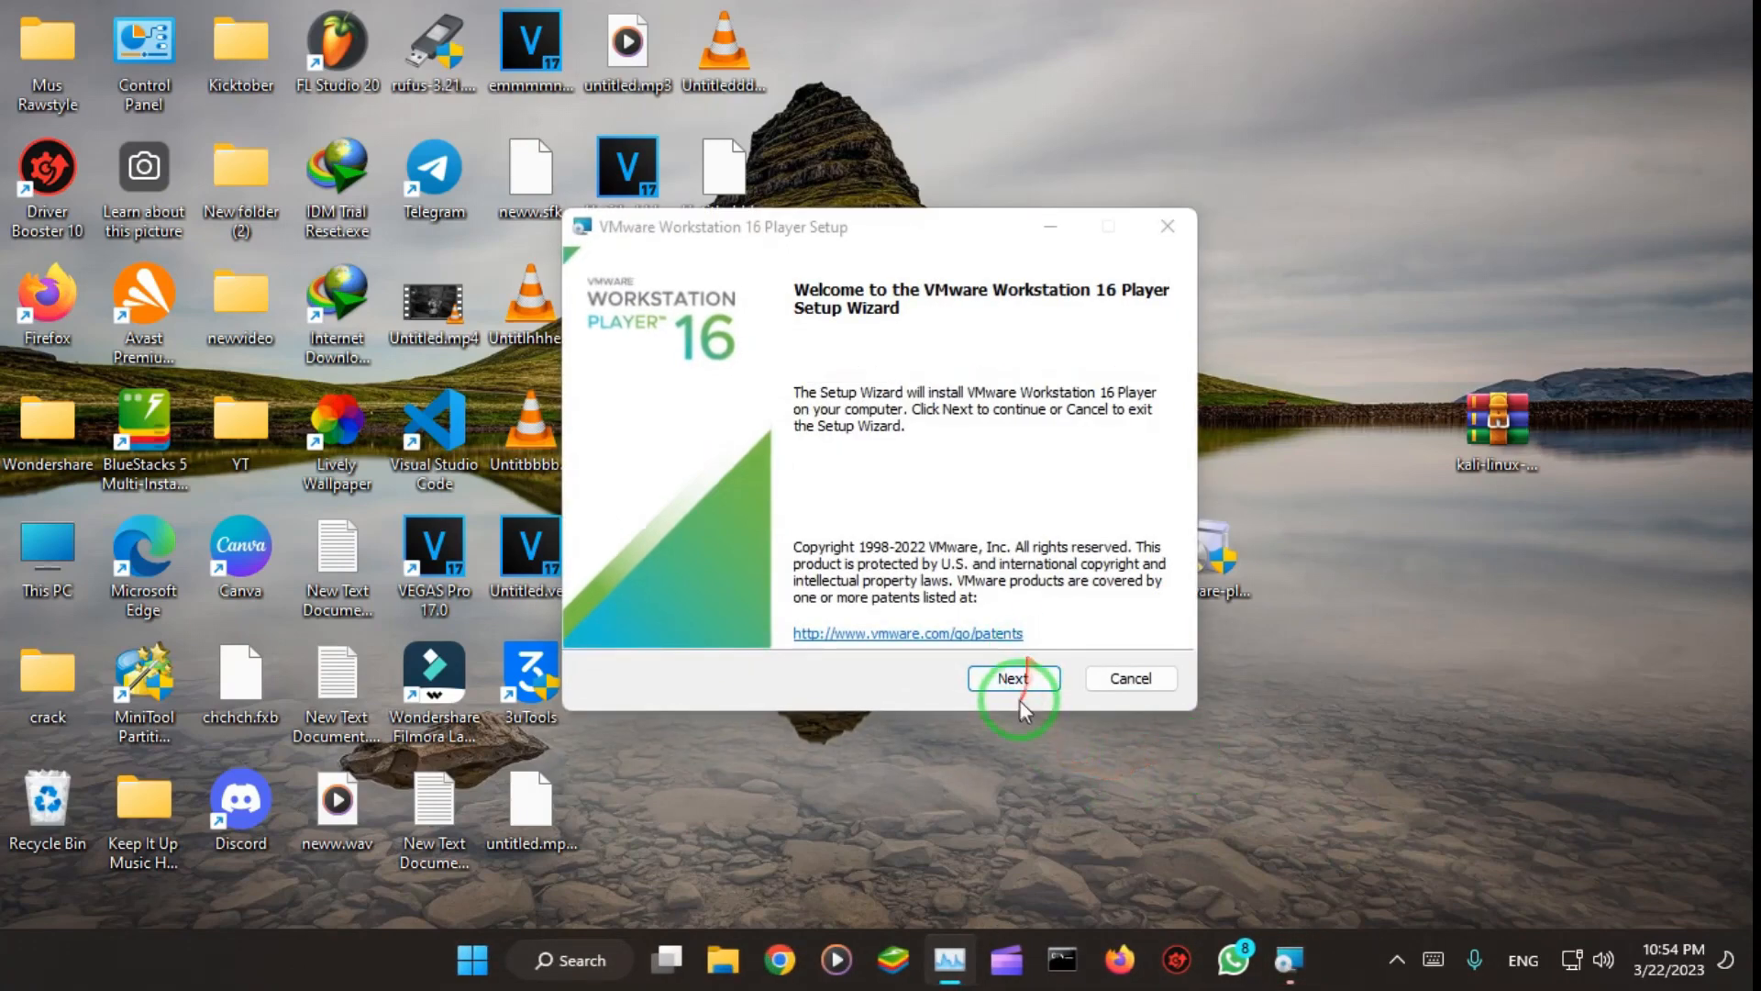
Step: Accept the VMware license agreement and keep the default install location and custom setup options
{"action": "left_click", "coordinate": [1016, 677]}
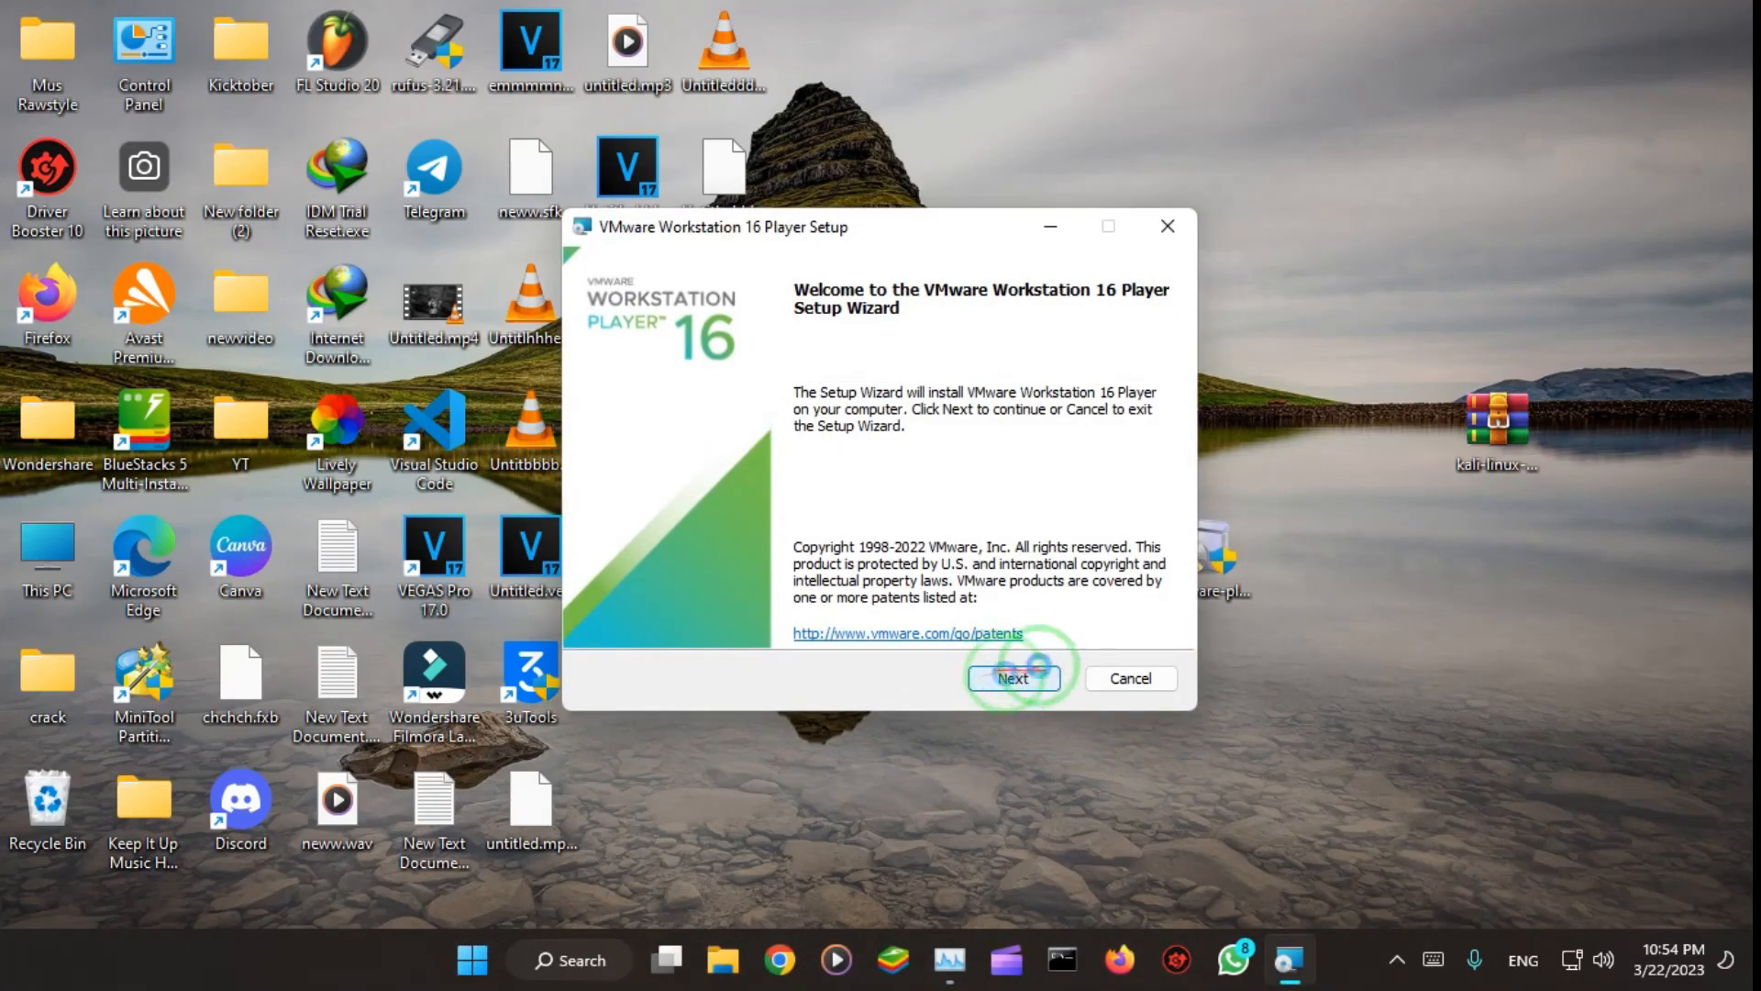
{"action": "left_click", "coordinate": [702, 620]}
{"action": "left_click", "coordinate": [1013, 679]}
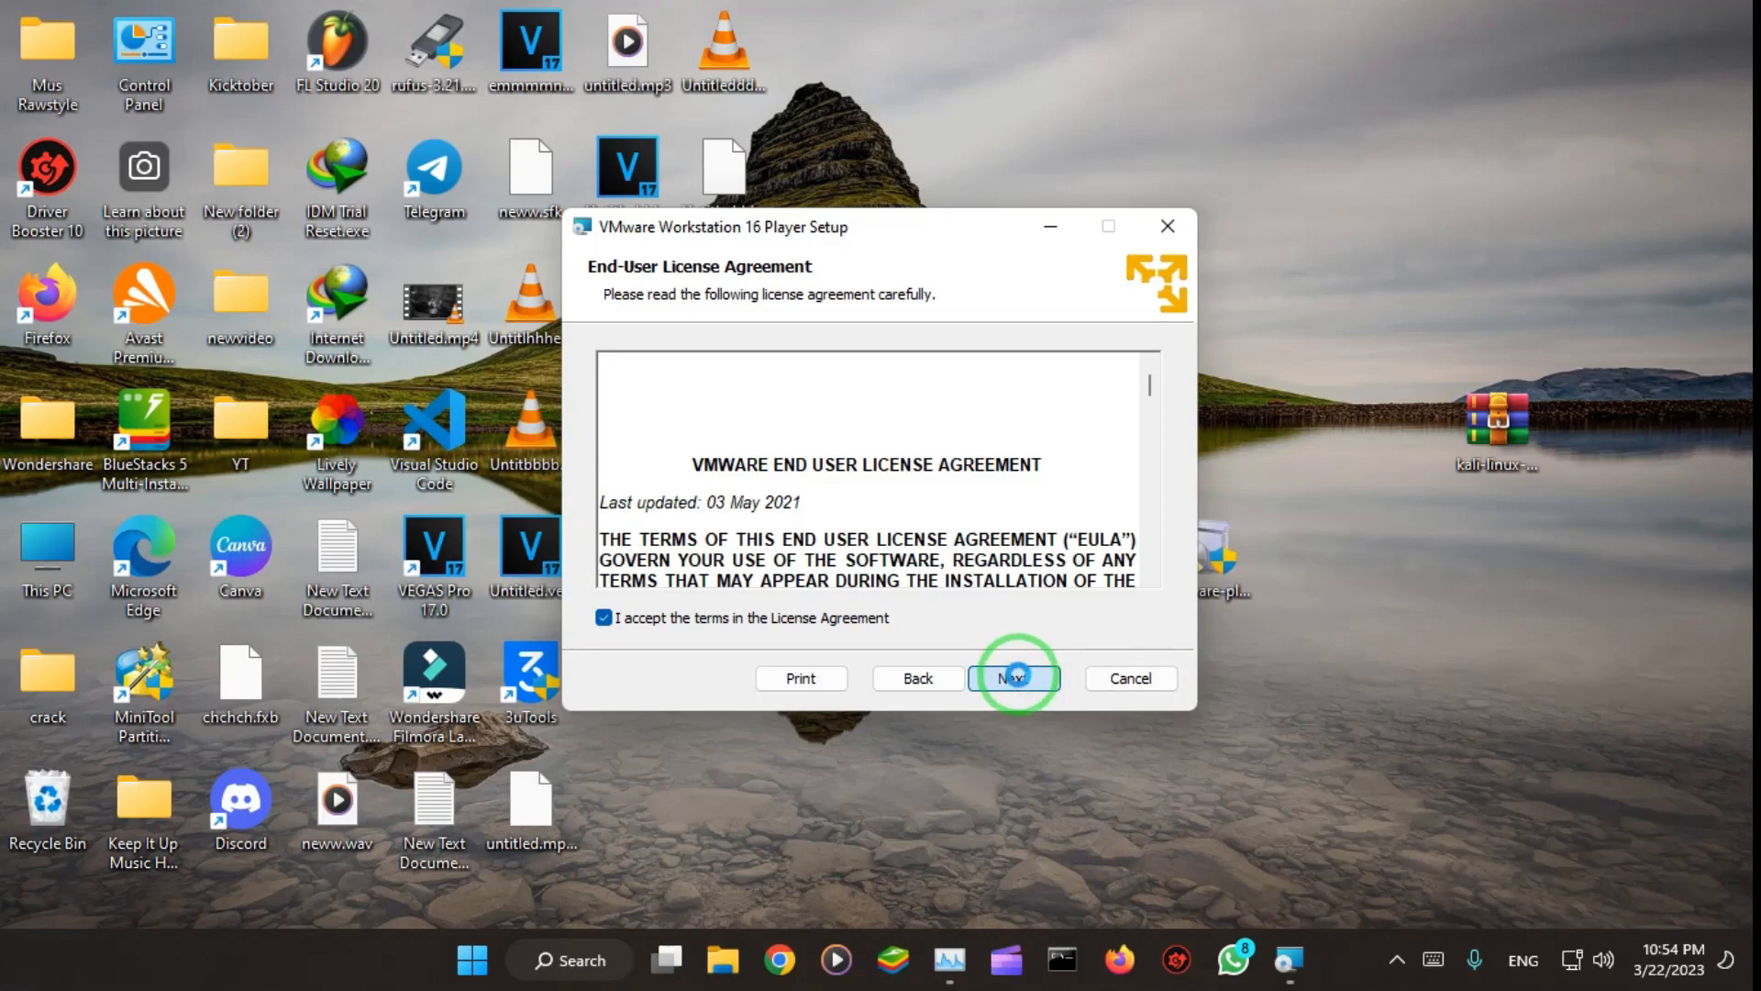
{"action": "left_click", "coordinate": [1034, 670]}
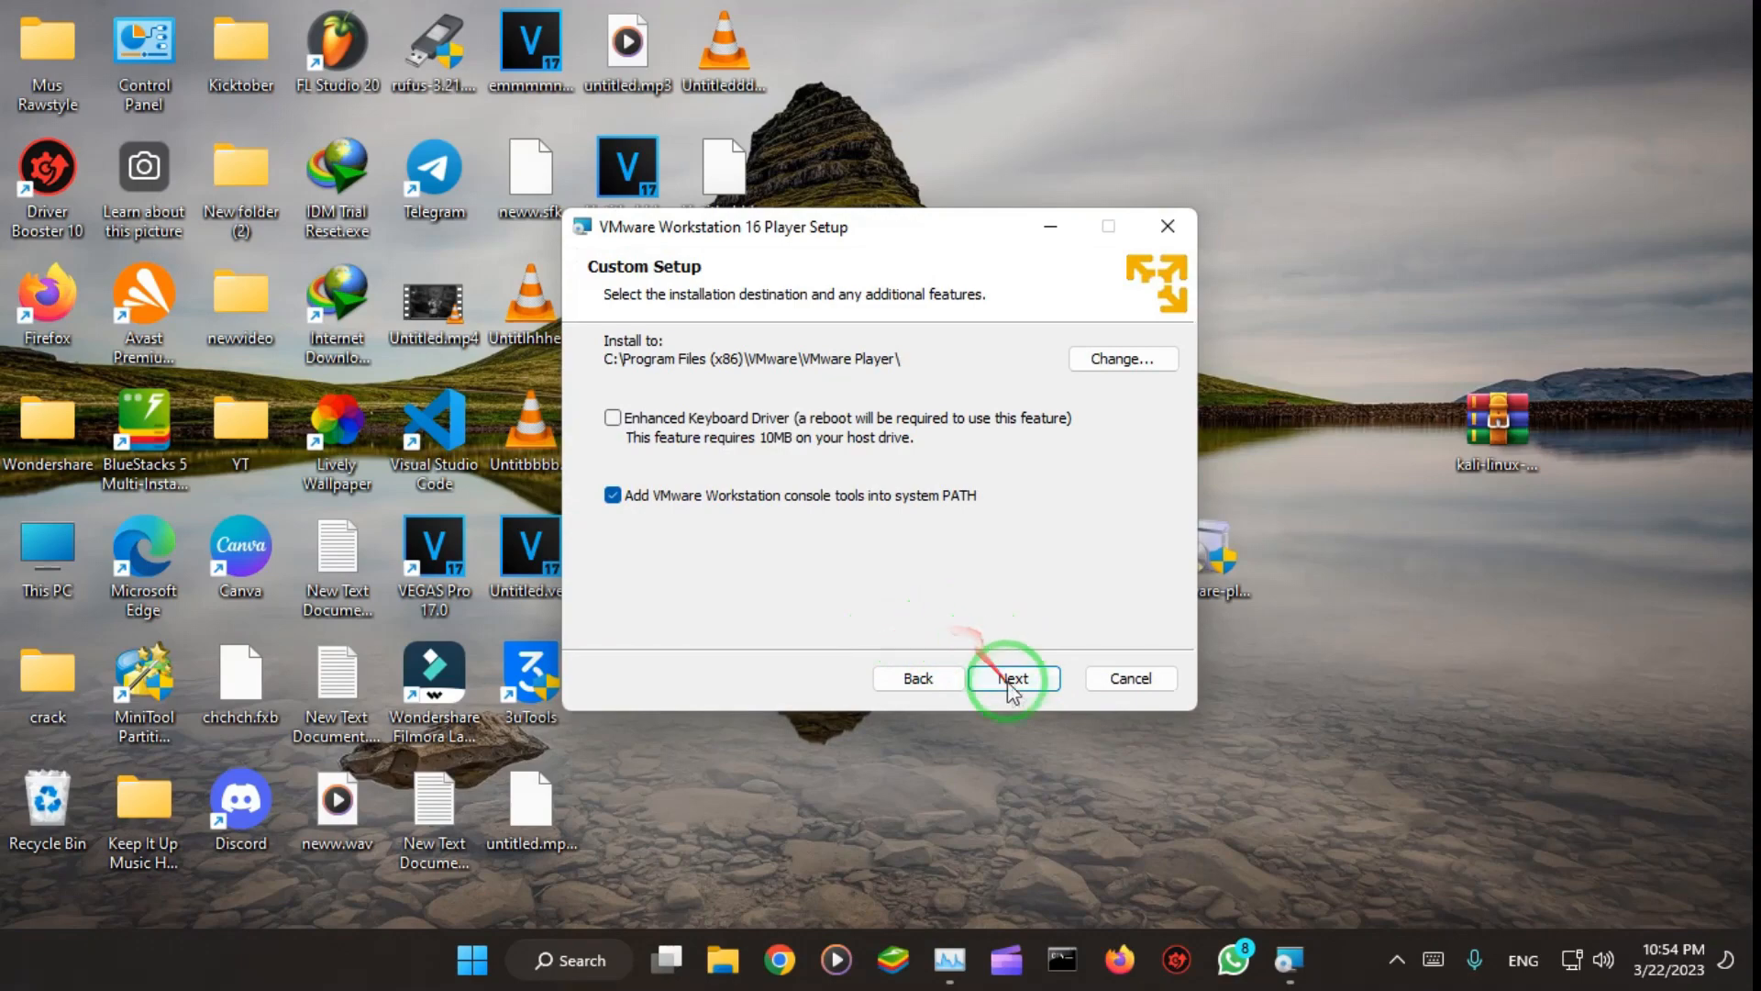
{"action": "left_click", "coordinate": [1018, 685]}
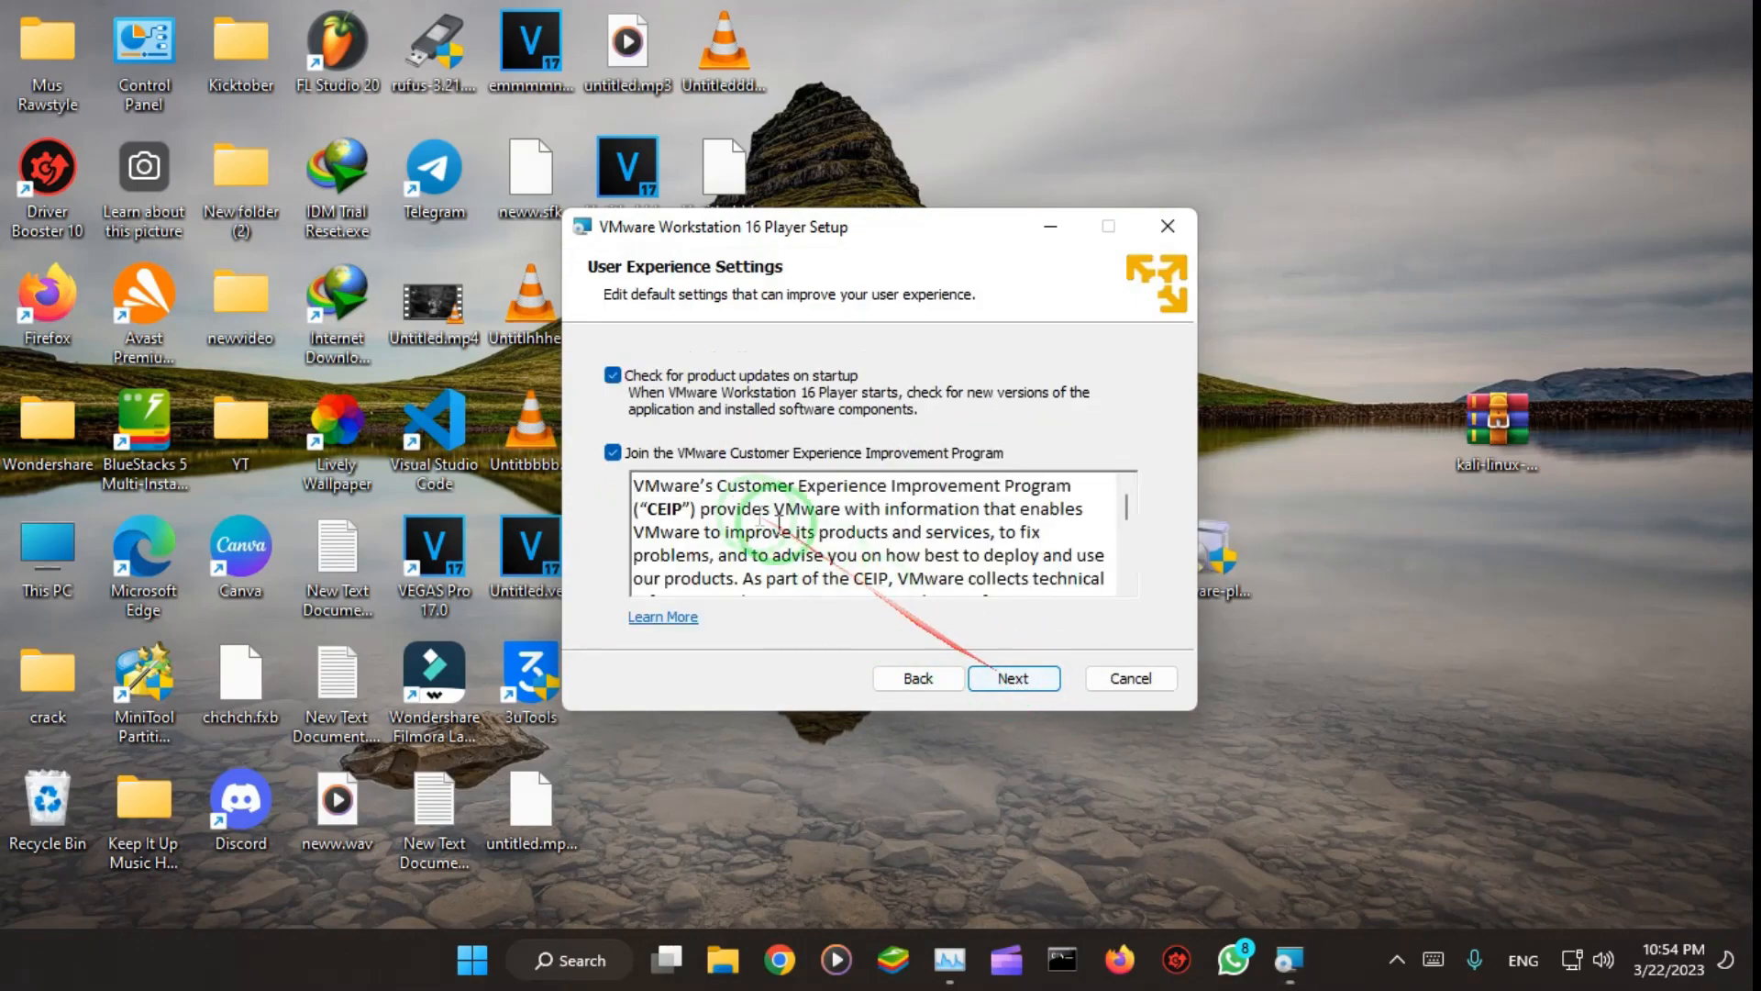
Step: Opt out of the VMware Customer Experience Improvement Program and start installing VMware Workstation 16 Player
{"action": "left_click", "coordinate": [613, 452]}
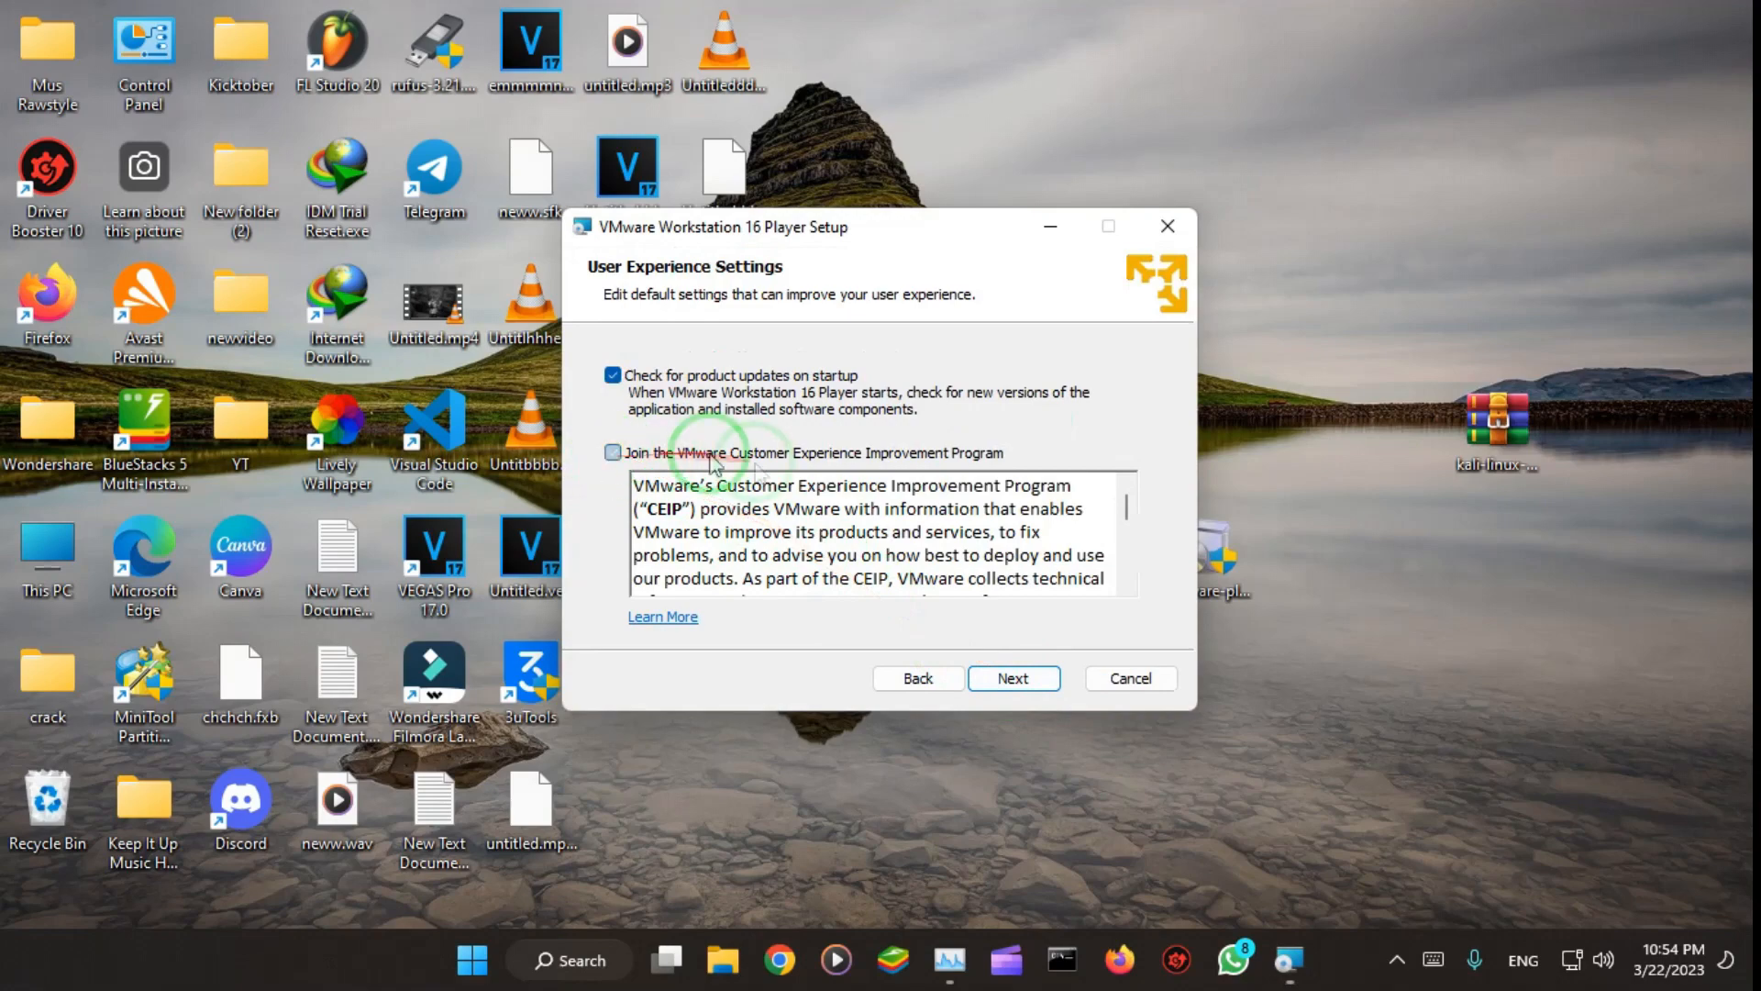
{"action": "left_click", "coordinate": [1018, 679]}
{"action": "left_click", "coordinate": [1012, 679]}
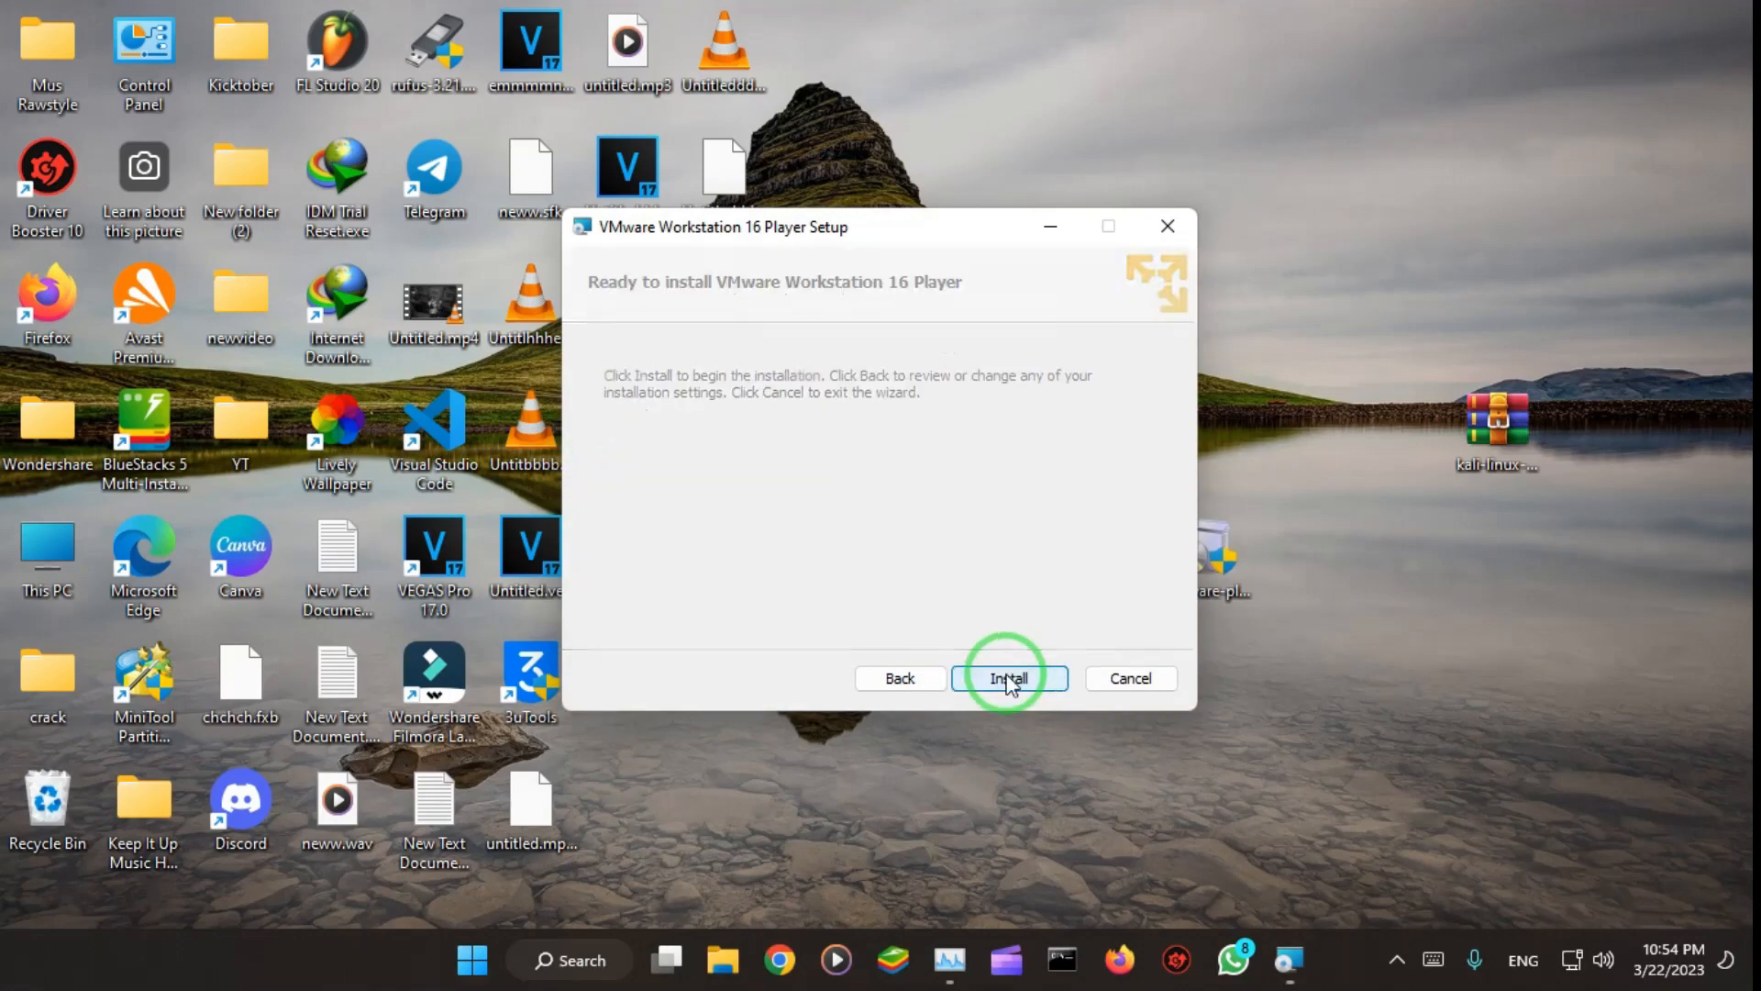
{"action": "left_click", "coordinate": [1012, 679]}
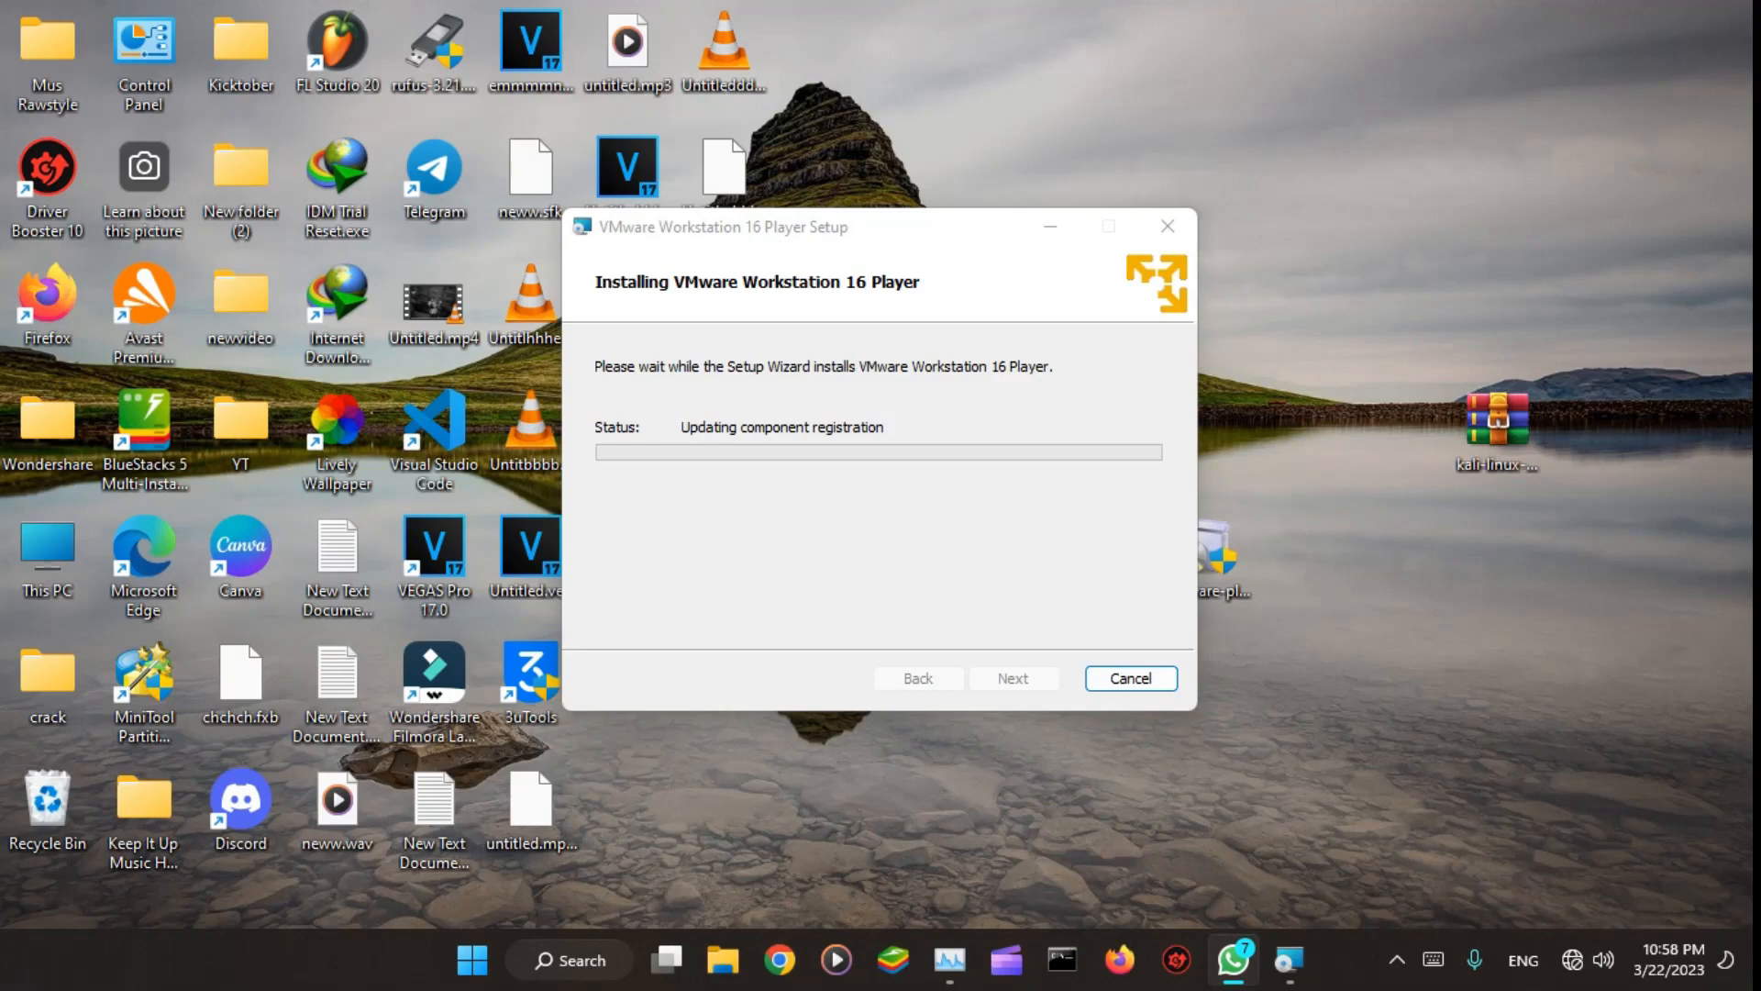
Step: Let the VMware Workstation 16 Player installation complete, and finish the setup wizard without entering a license
{"action": "left_click", "coordinate": [1582, 957]}
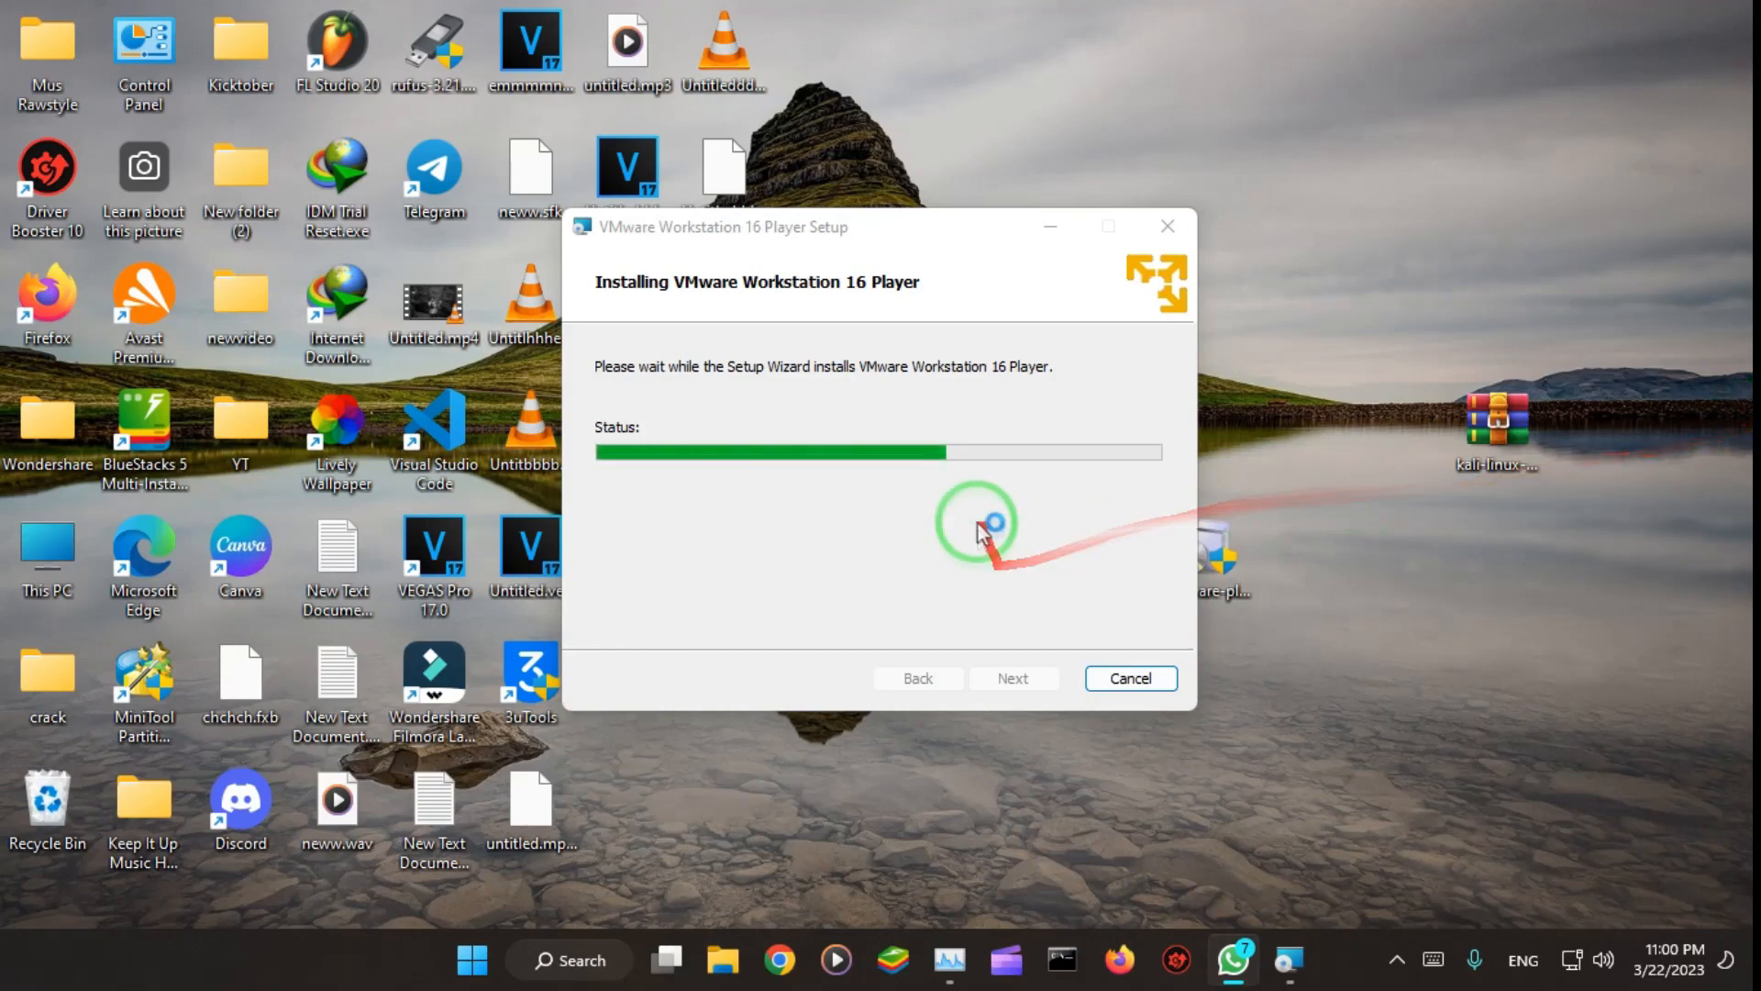
{"action": "left_click_drag", "start_coordinate": [858, 230], "coordinate": [823, 253]}
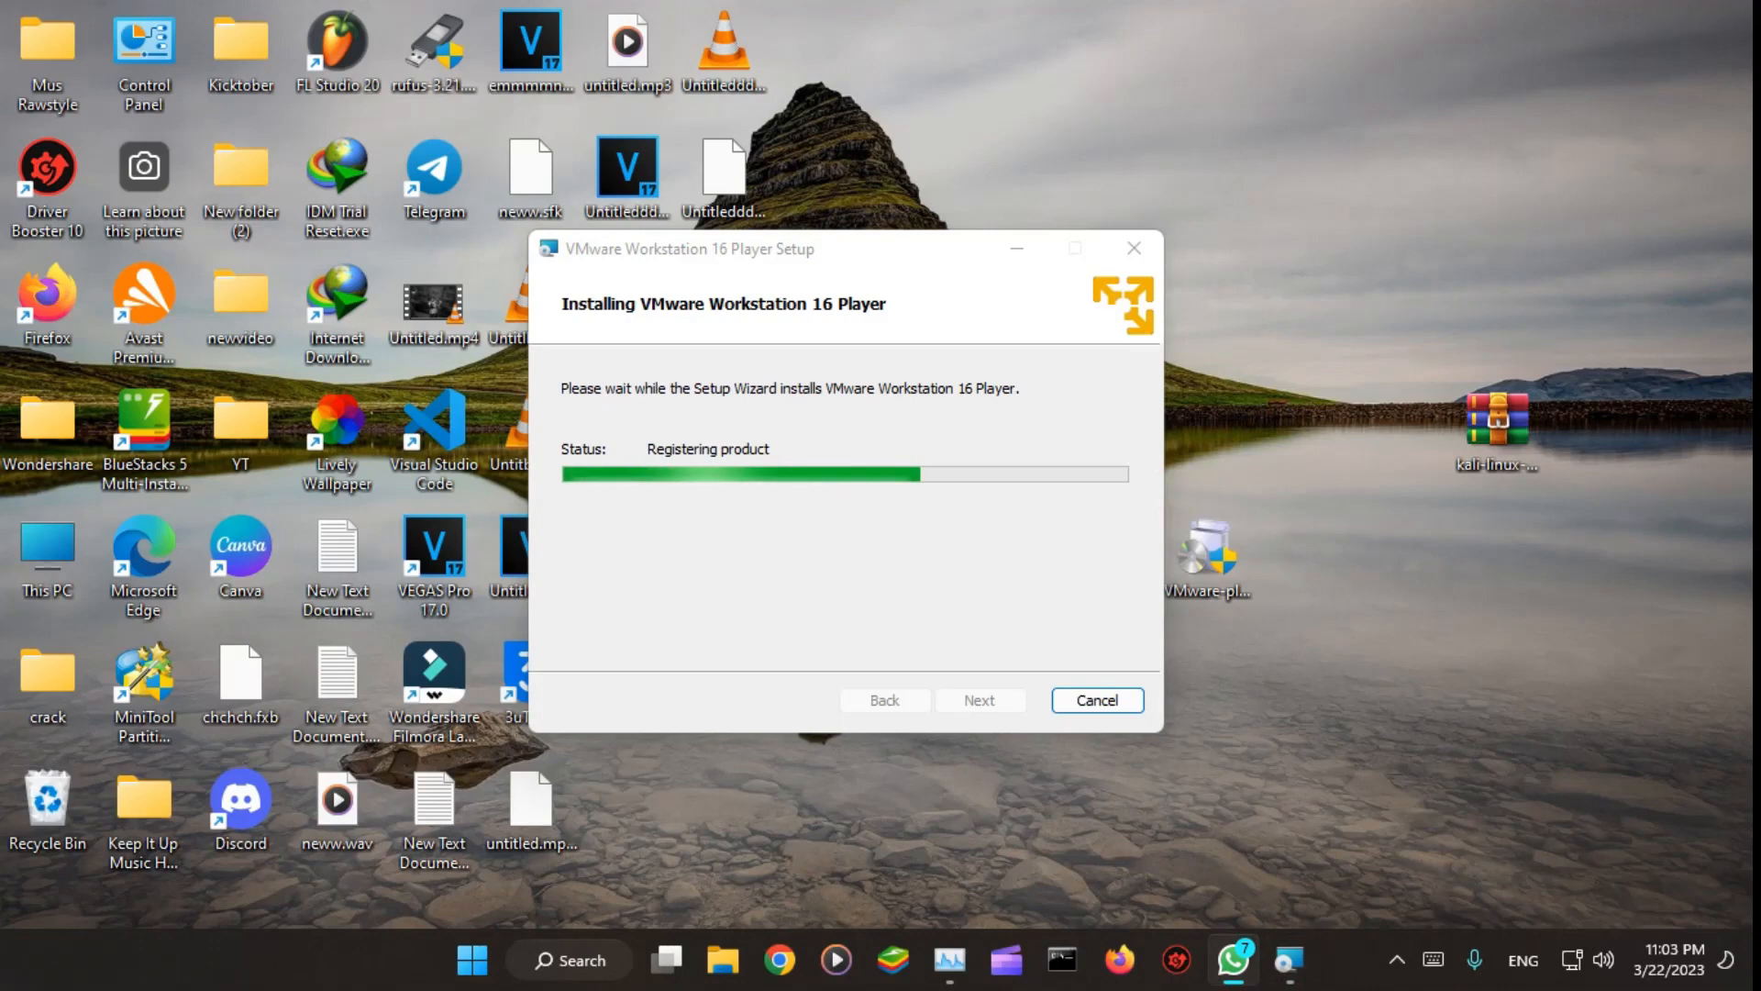
{"action": "left_click", "coordinate": [996, 543]}
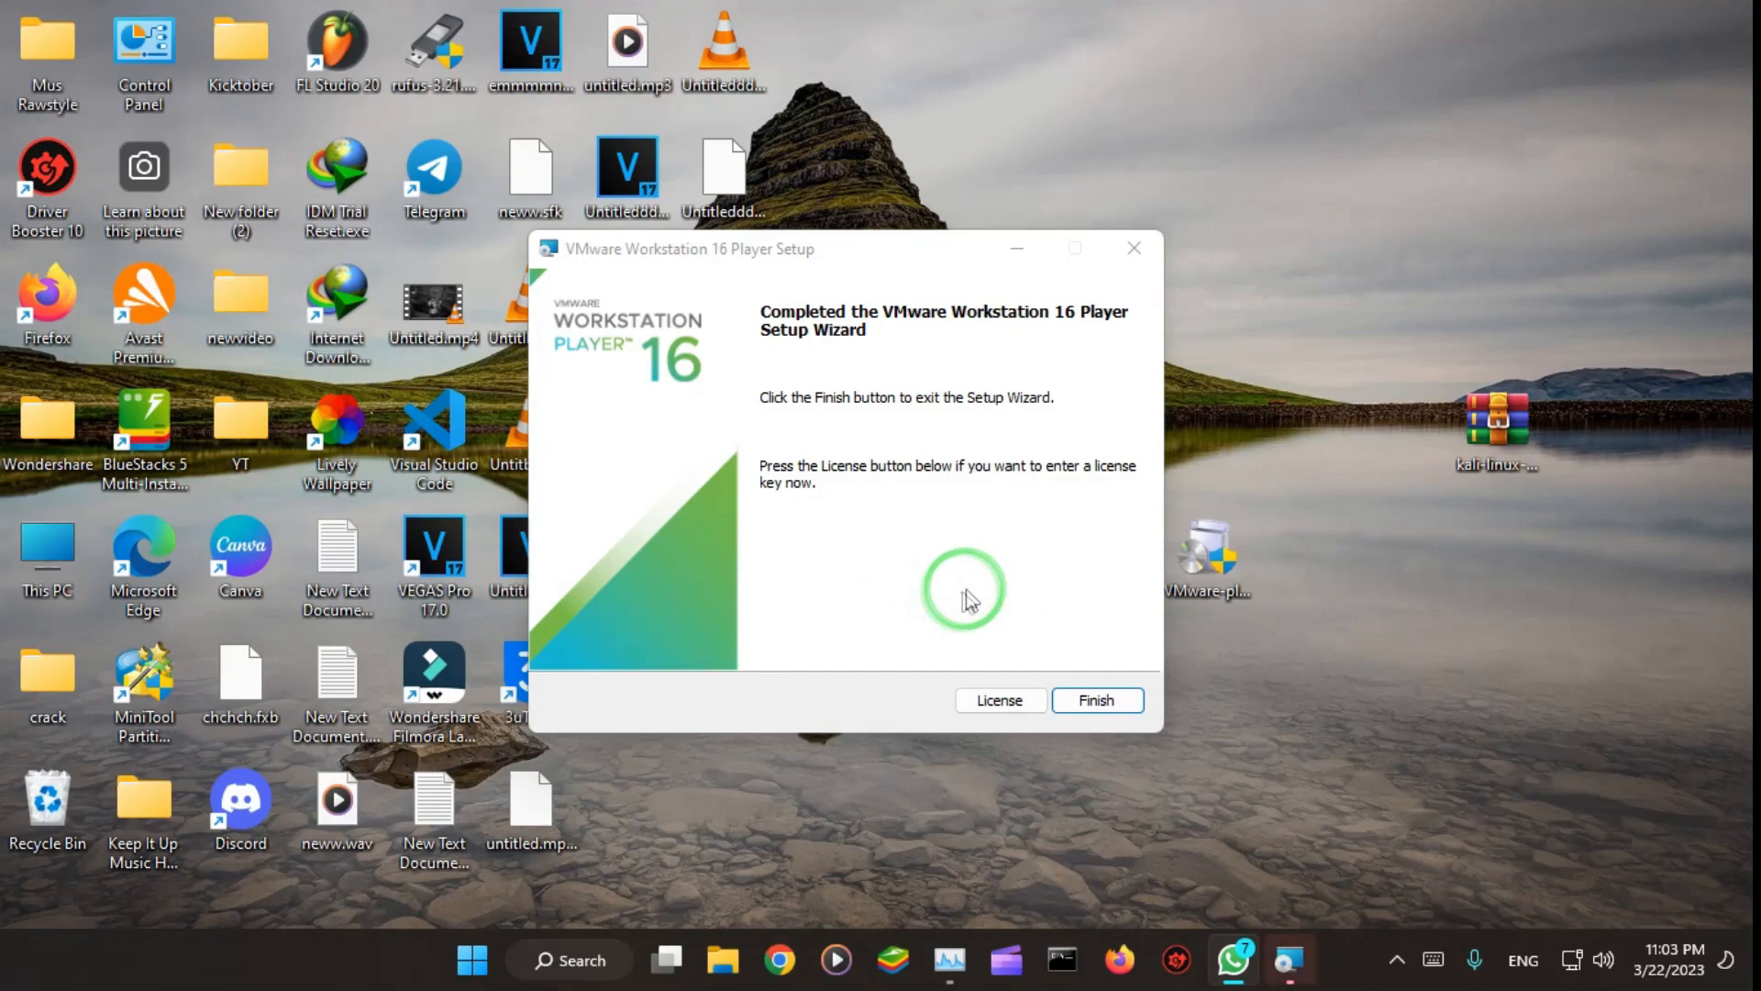
{"action": "left_click", "coordinate": [1097, 700]}
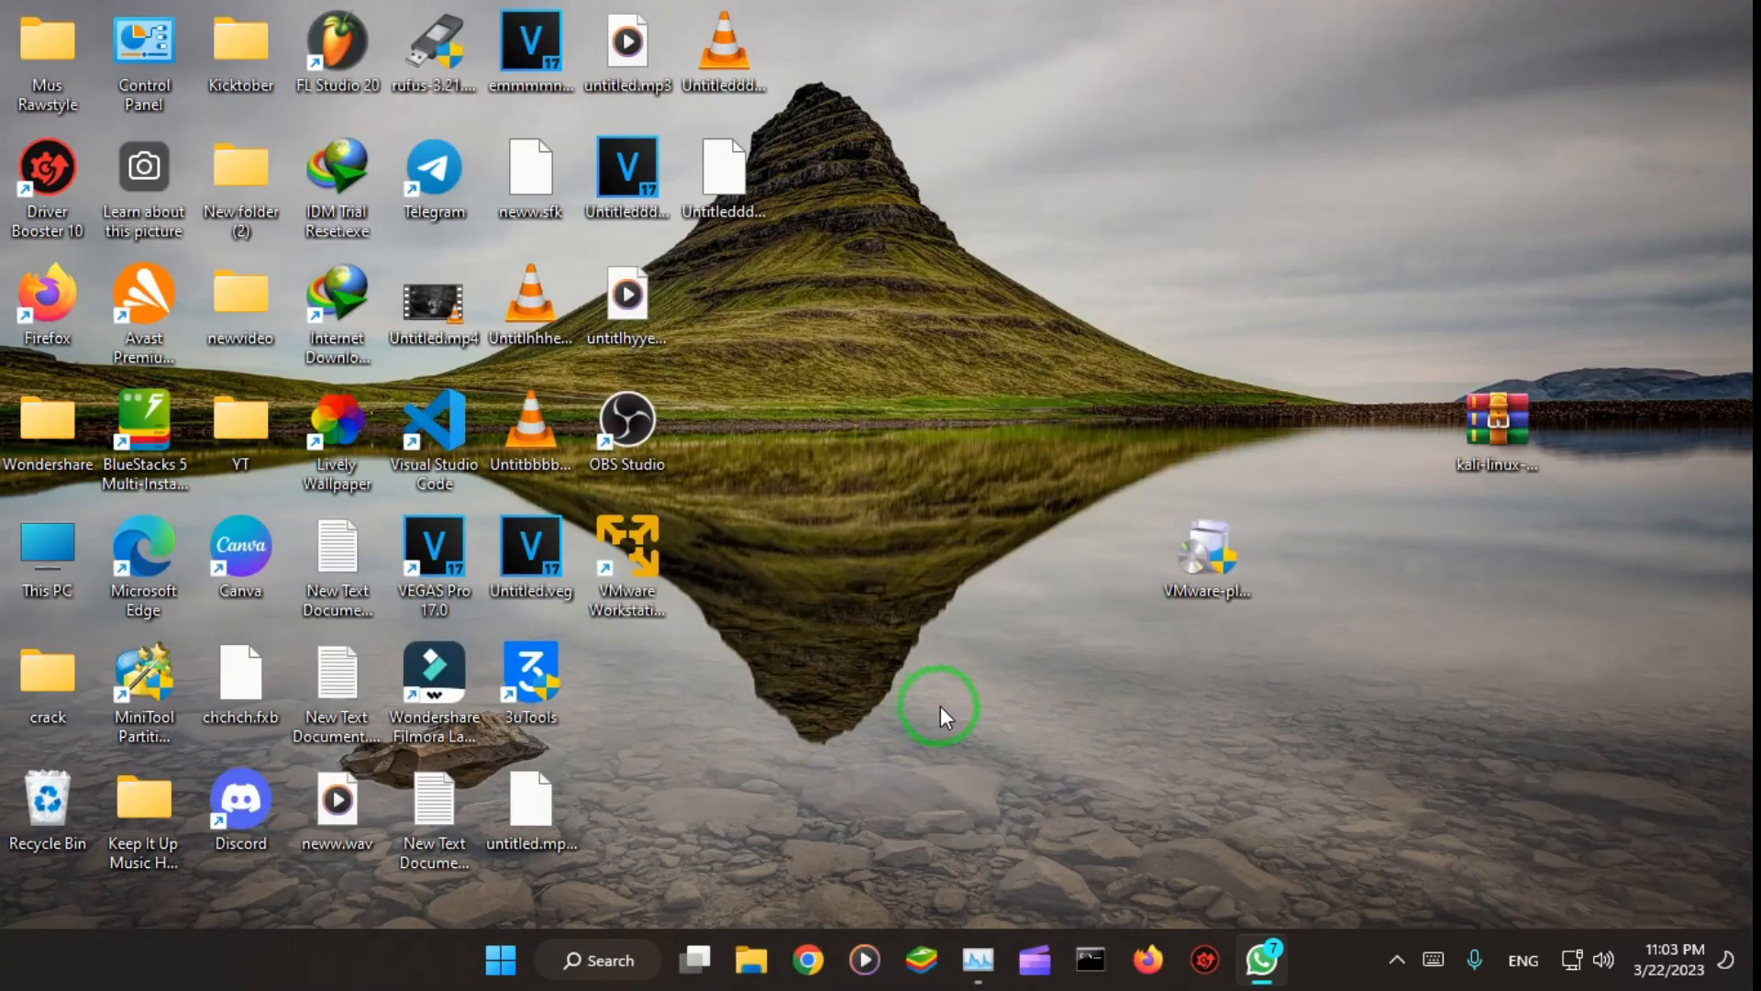
Step: Launch VMware Workstation 16 Player from the desktop and start creating a new virtual machine
{"action": "double_click", "coordinate": [633, 550]}
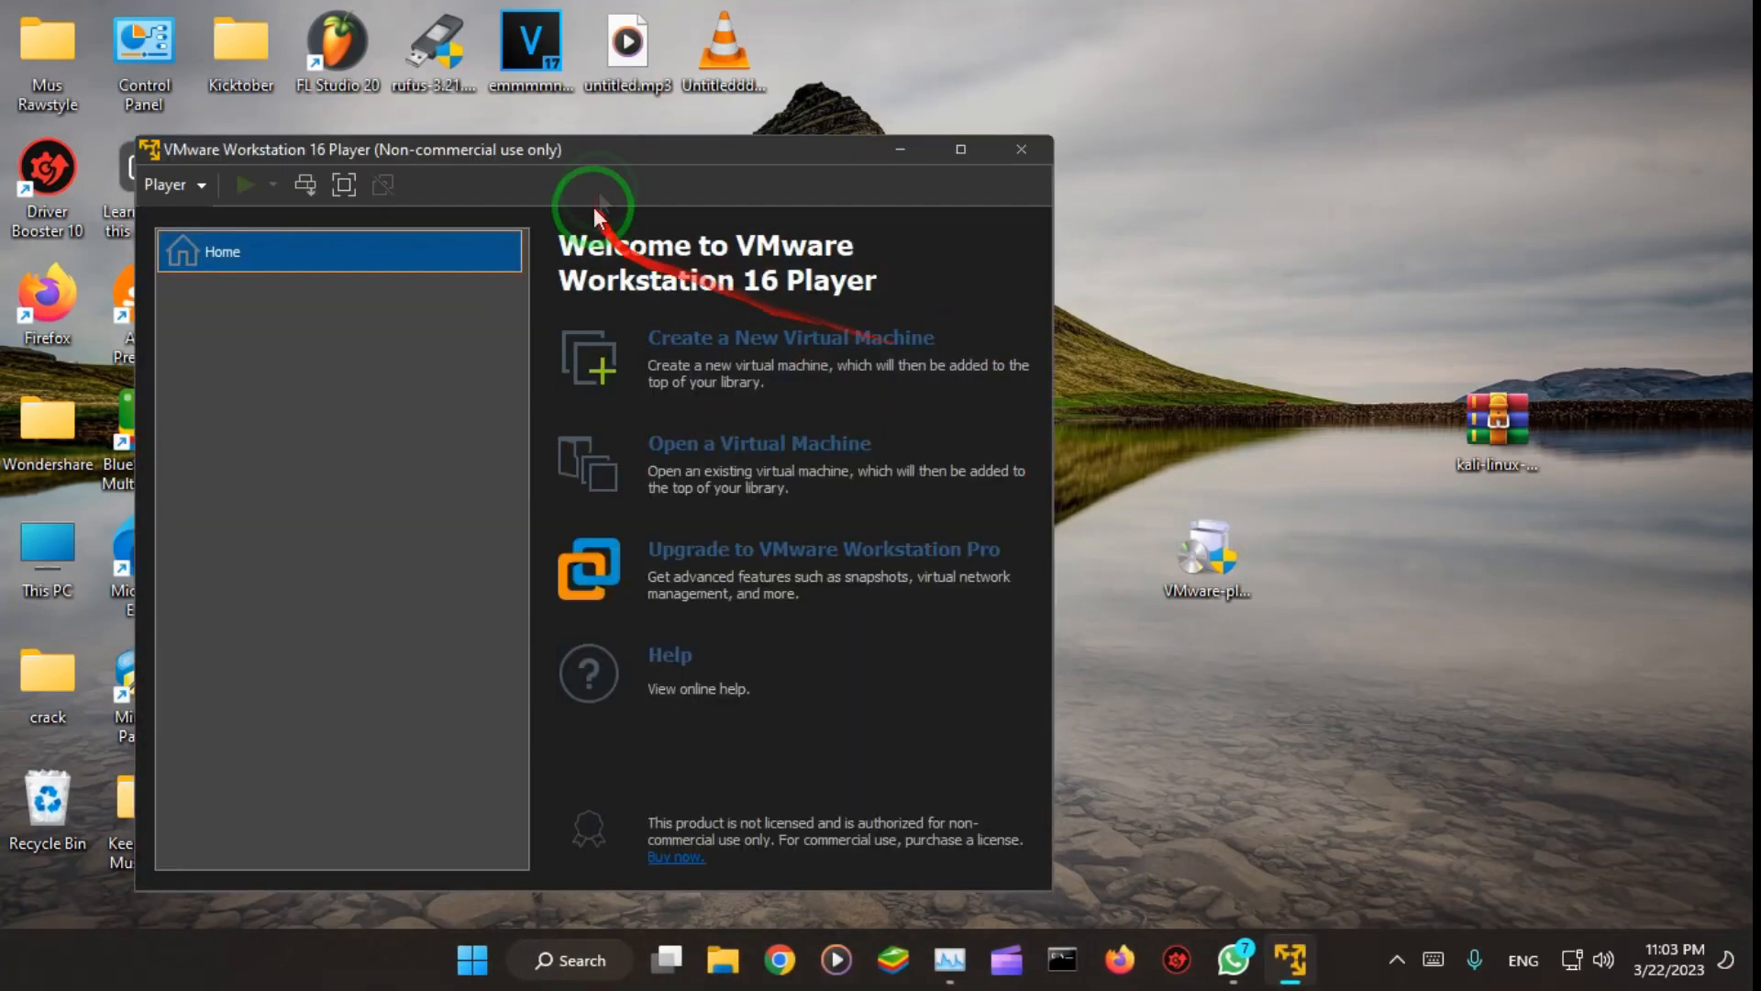
{"action": "left_click_drag", "start_coordinate": [635, 151], "coordinate": [846, 105]}
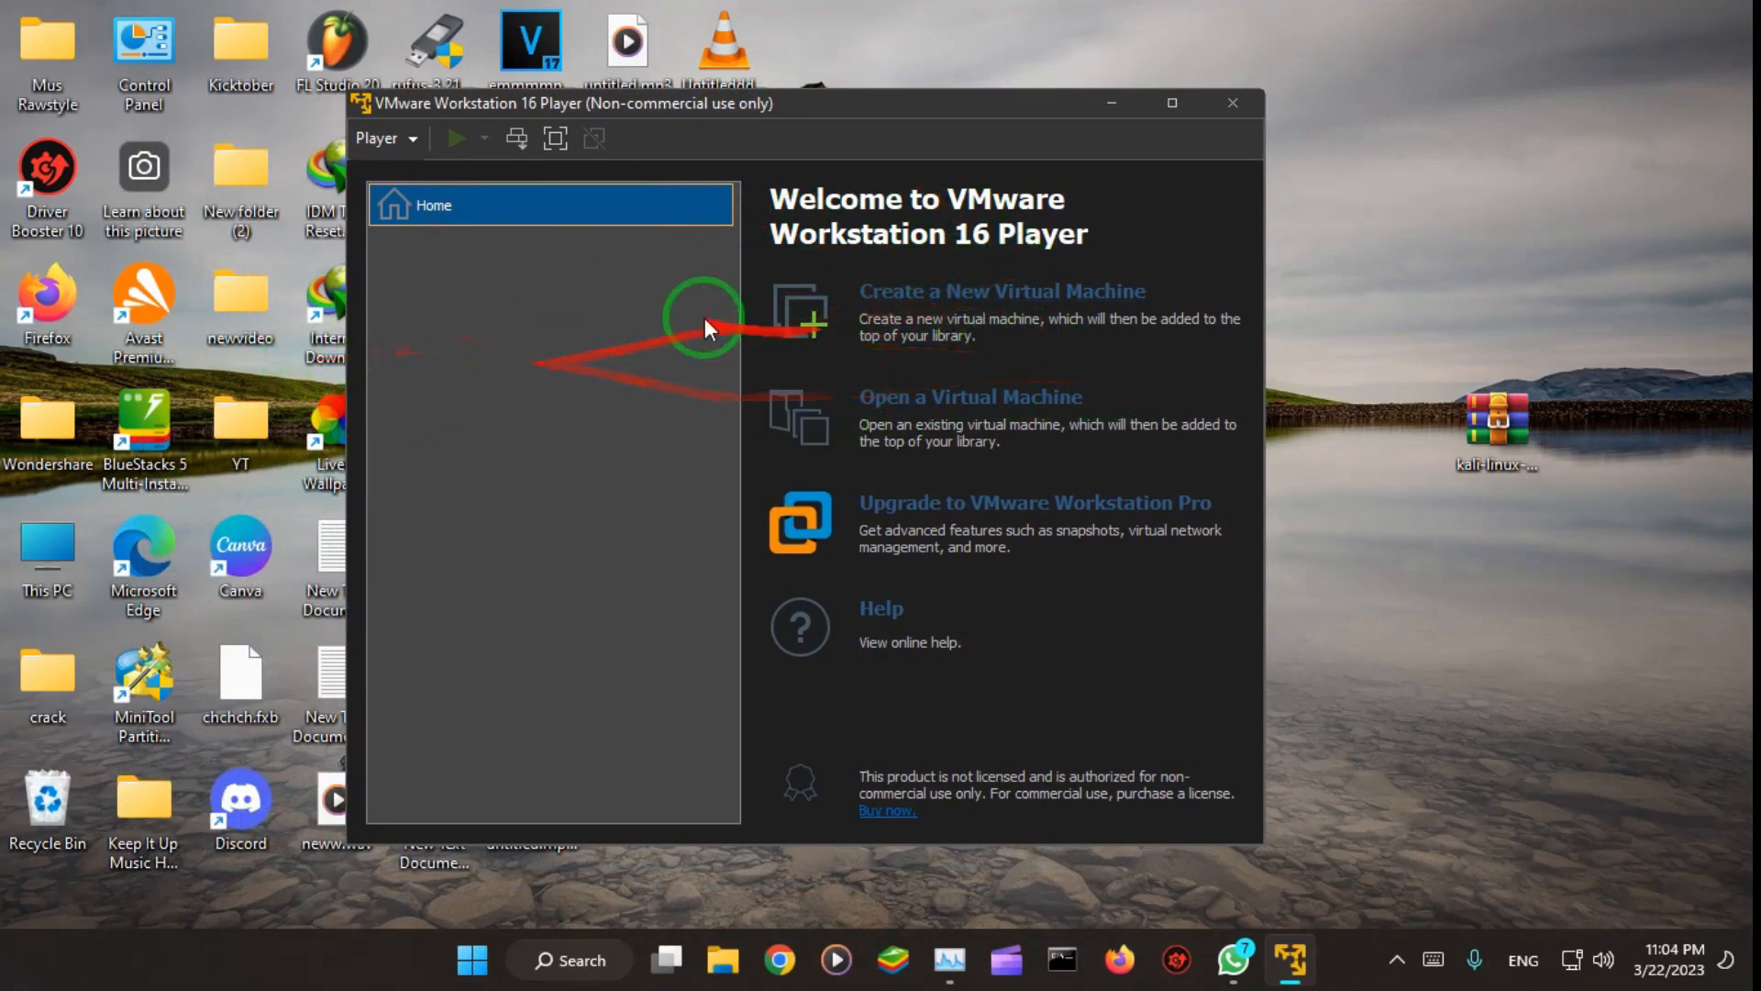
{"action": "left_click", "coordinate": [931, 307]}
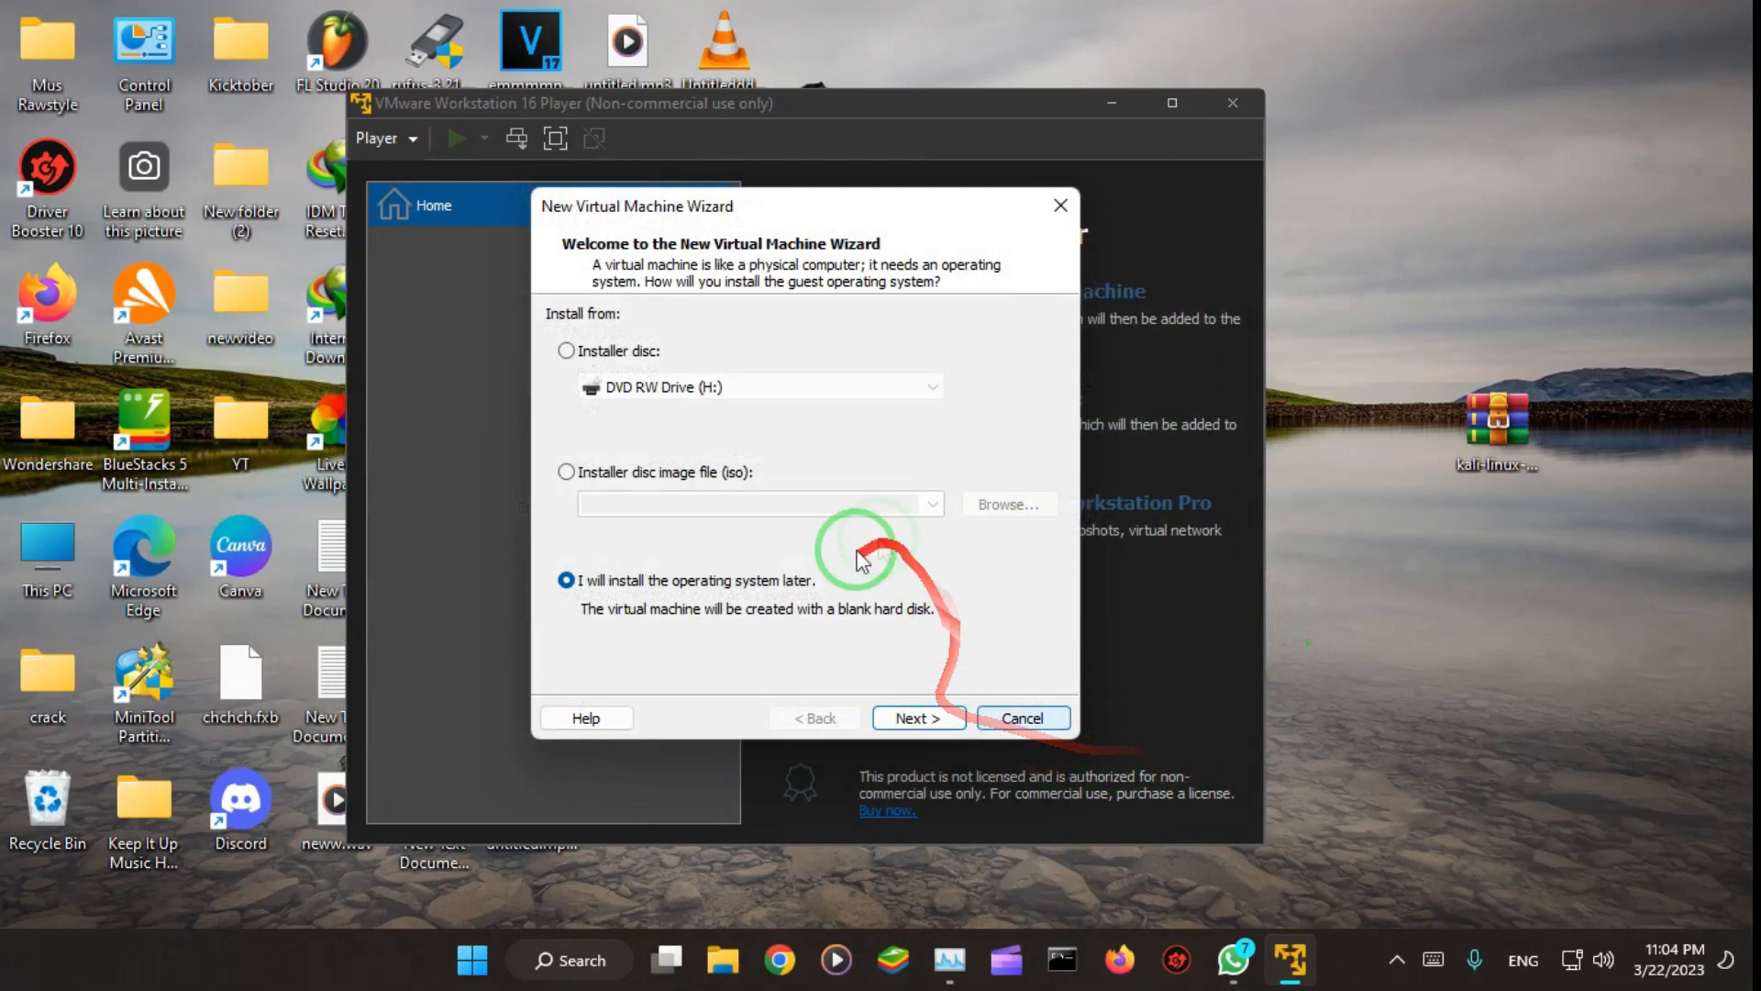
Step: Use the kali-linux-2021.2-live-amd64.iso file on the Desktop as the virtual machine's installer disc image
{"action": "left_click", "coordinate": [573, 472]}
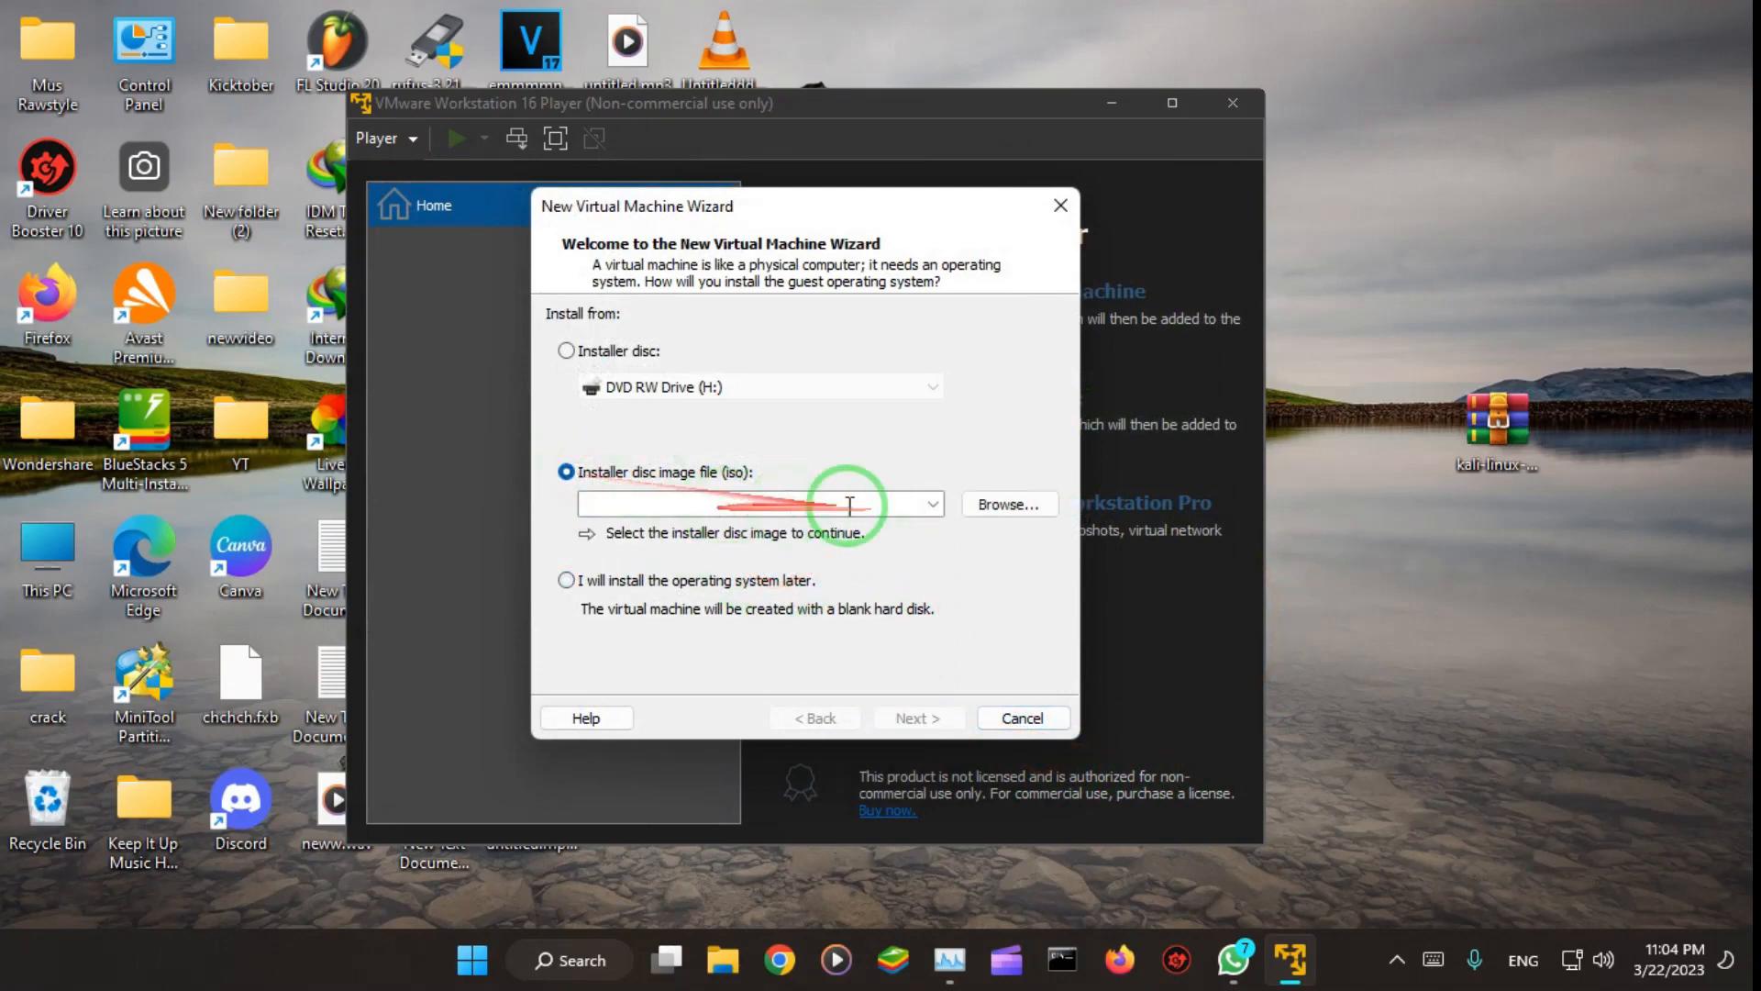
{"action": "left_click", "coordinate": [998, 510]}
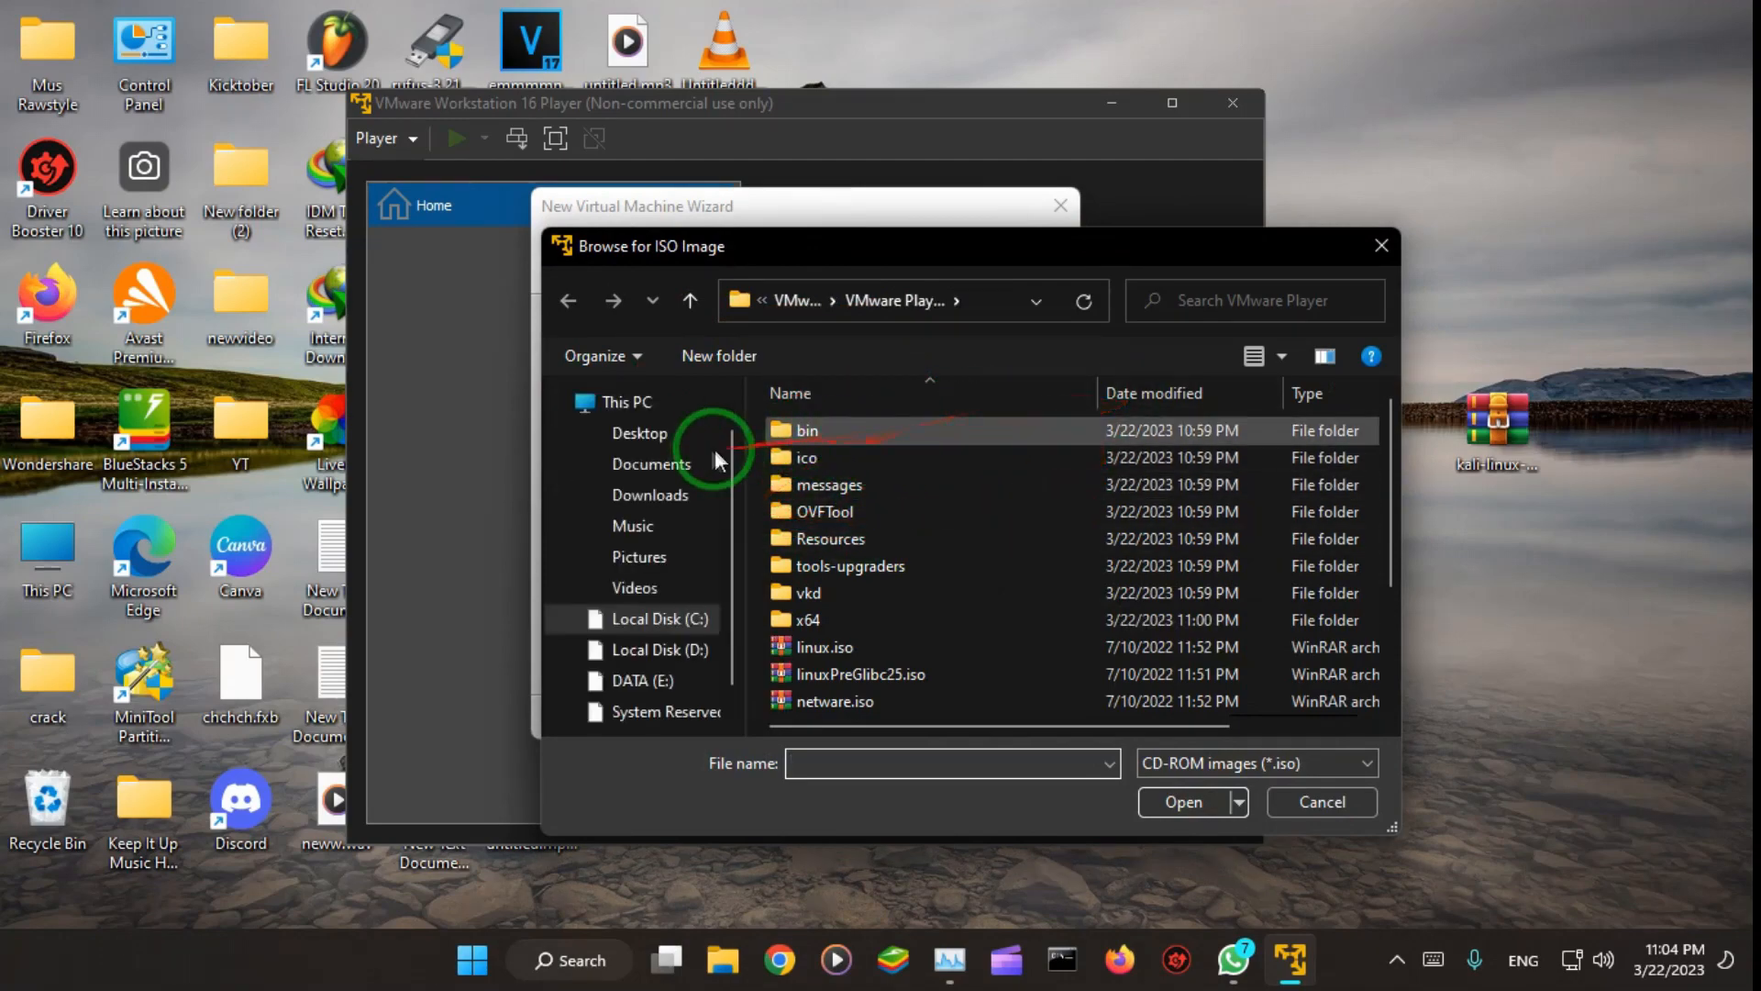
{"action": "left_click", "coordinate": [667, 433]}
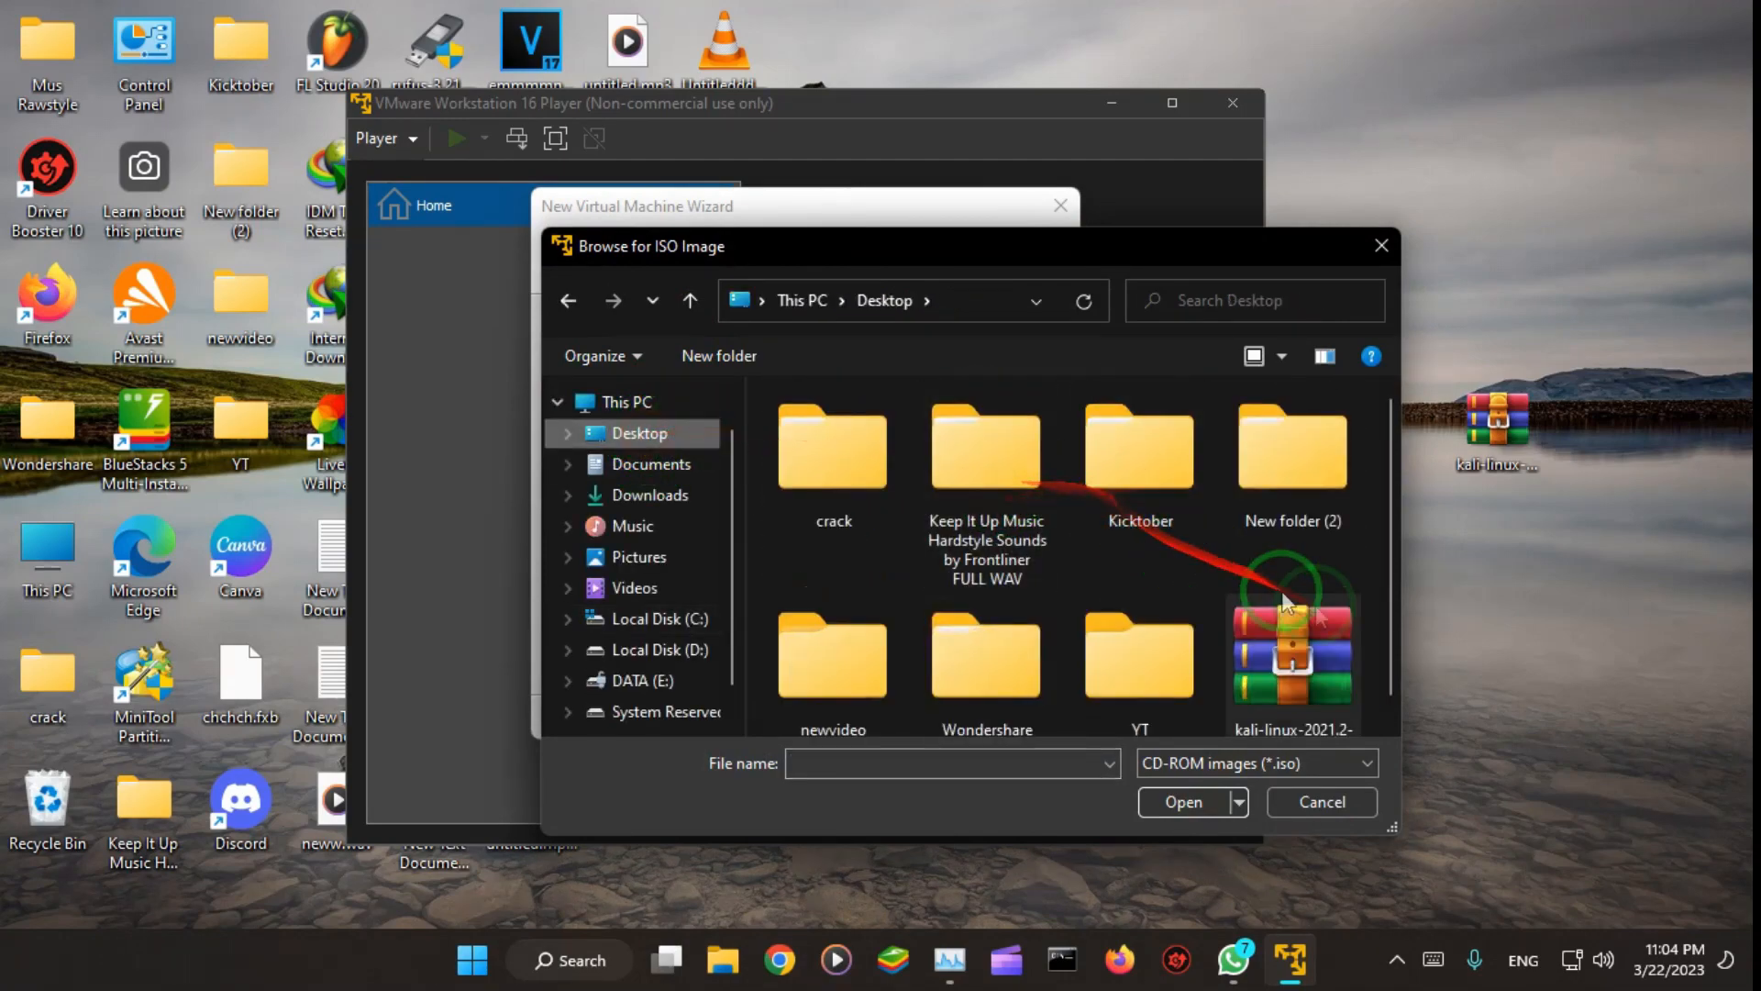
{"action": "double_click", "coordinate": [1318, 642]}
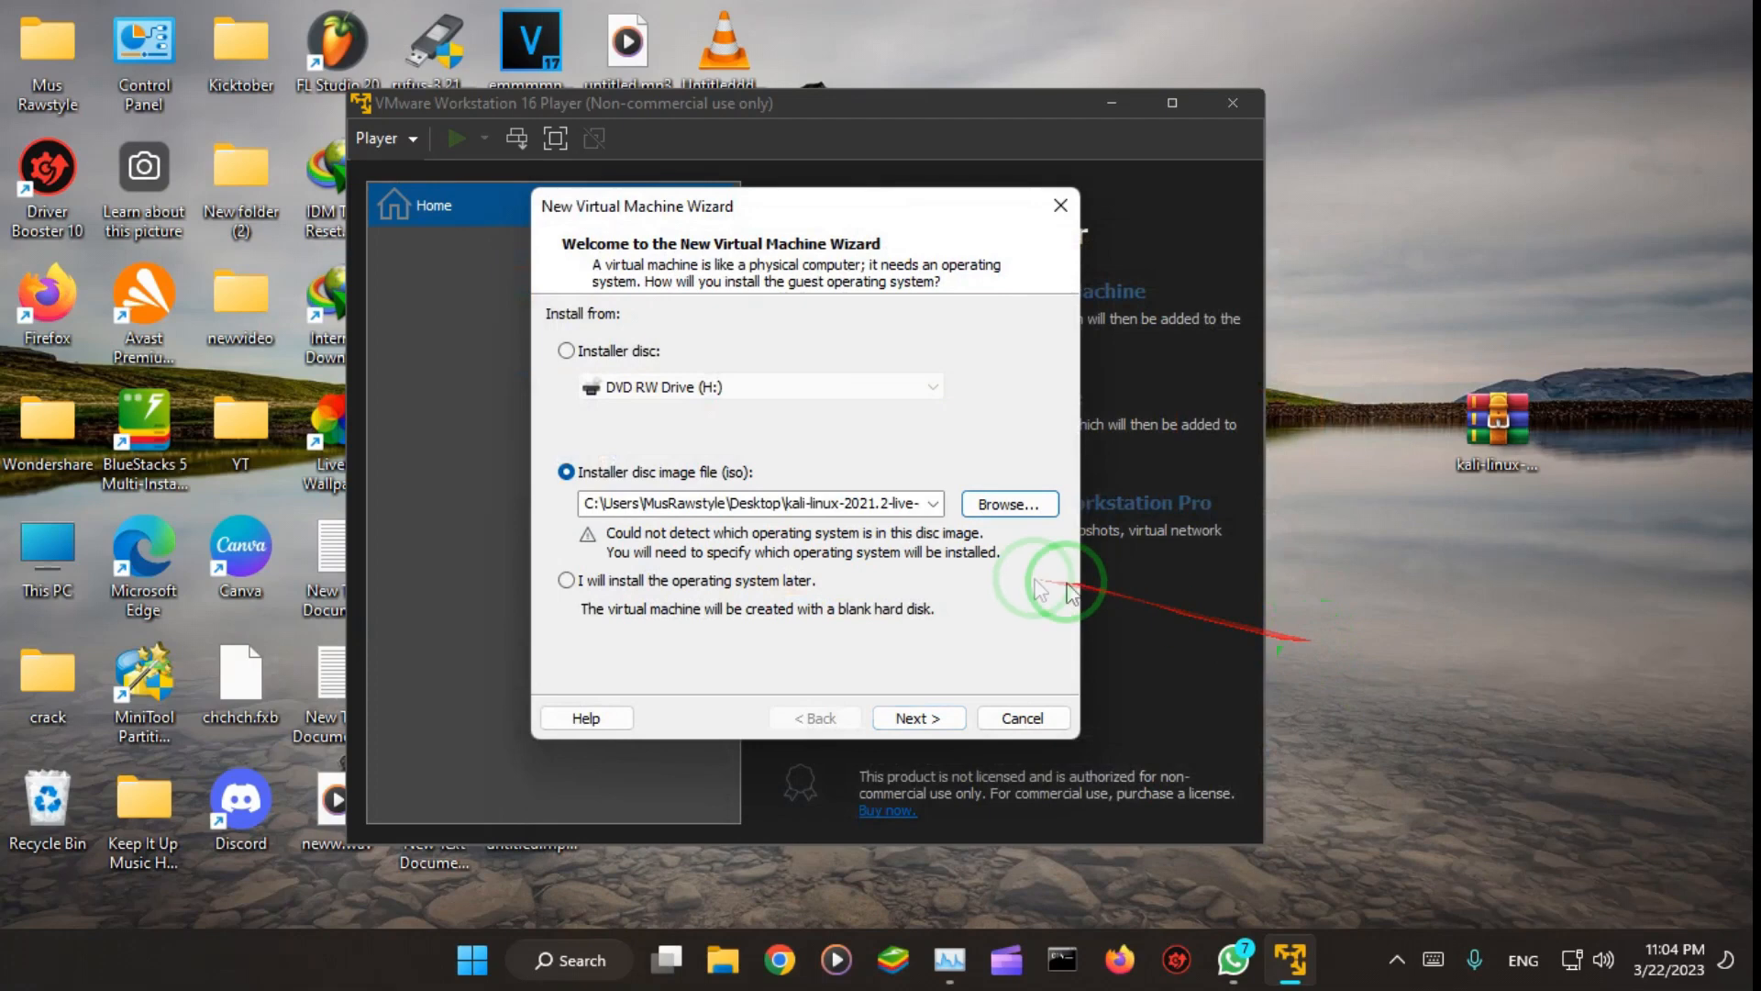
{"action": "left_click", "coordinate": [918, 719]}
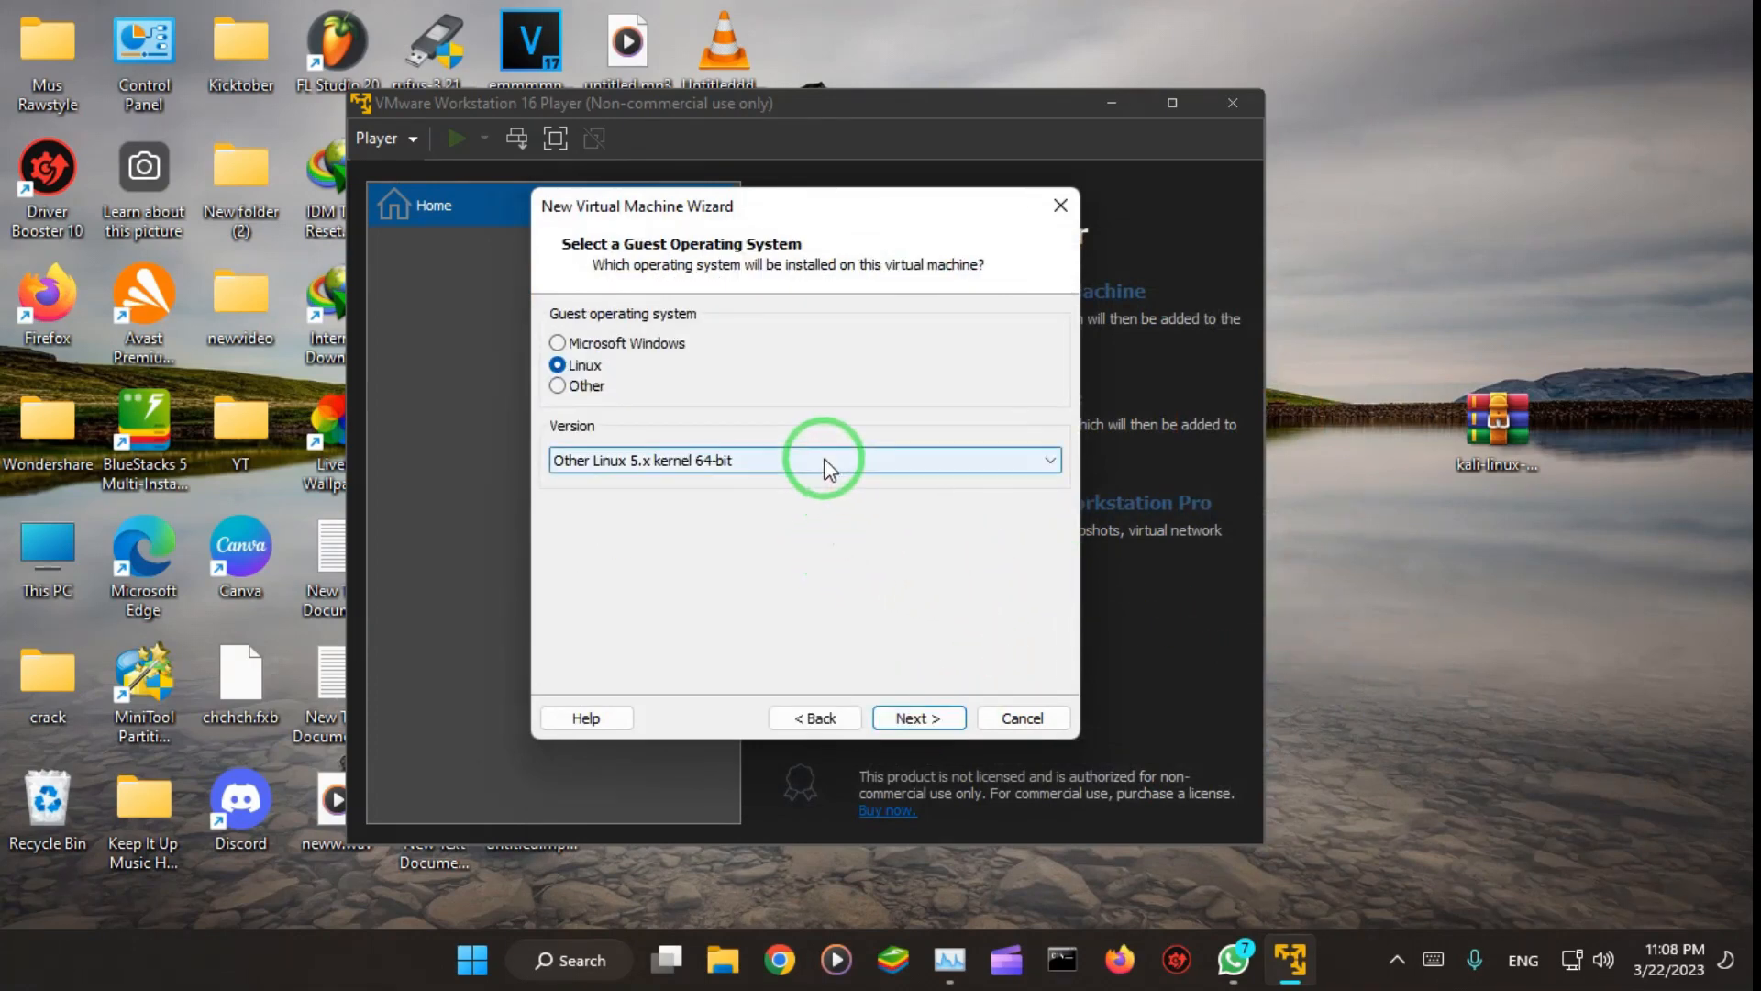
Step: Choose Other Linux 5.x kernel 64-bit as the guest system version, and keep the default virtual machine name and location
{"action": "left_click", "coordinate": [738, 463]}
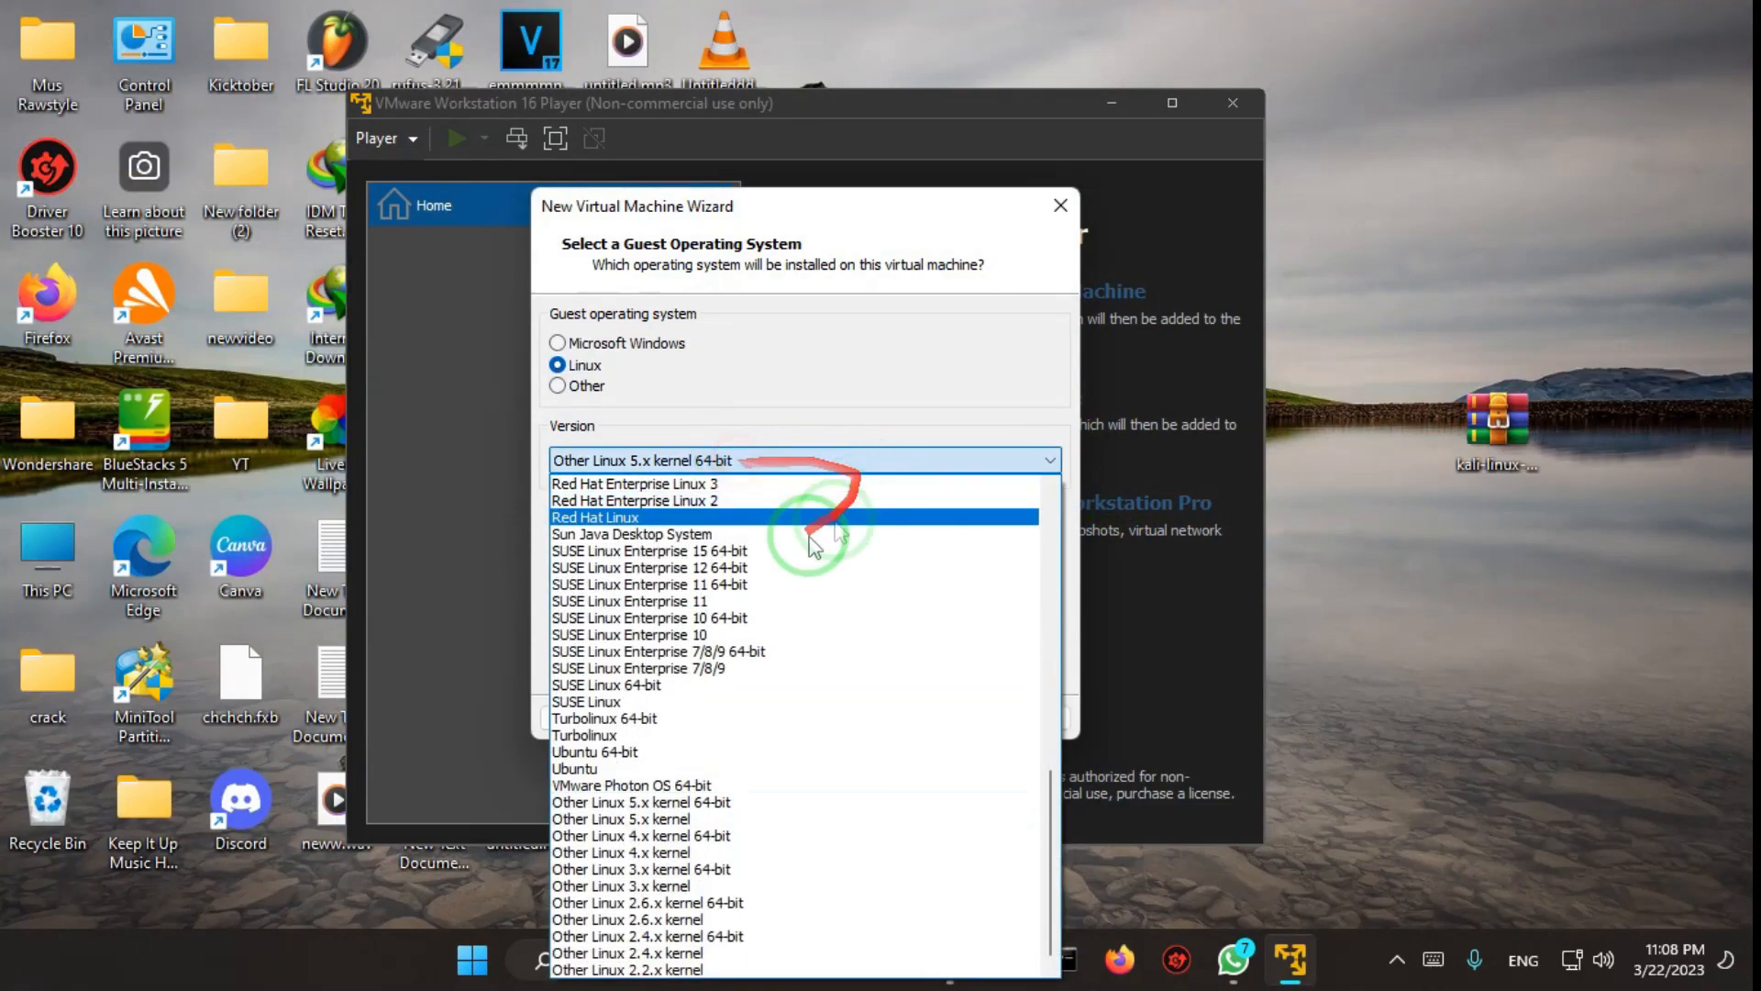
{"action": "left_click", "coordinate": [603, 799]}
{"action": "left_click", "coordinate": [919, 718]}
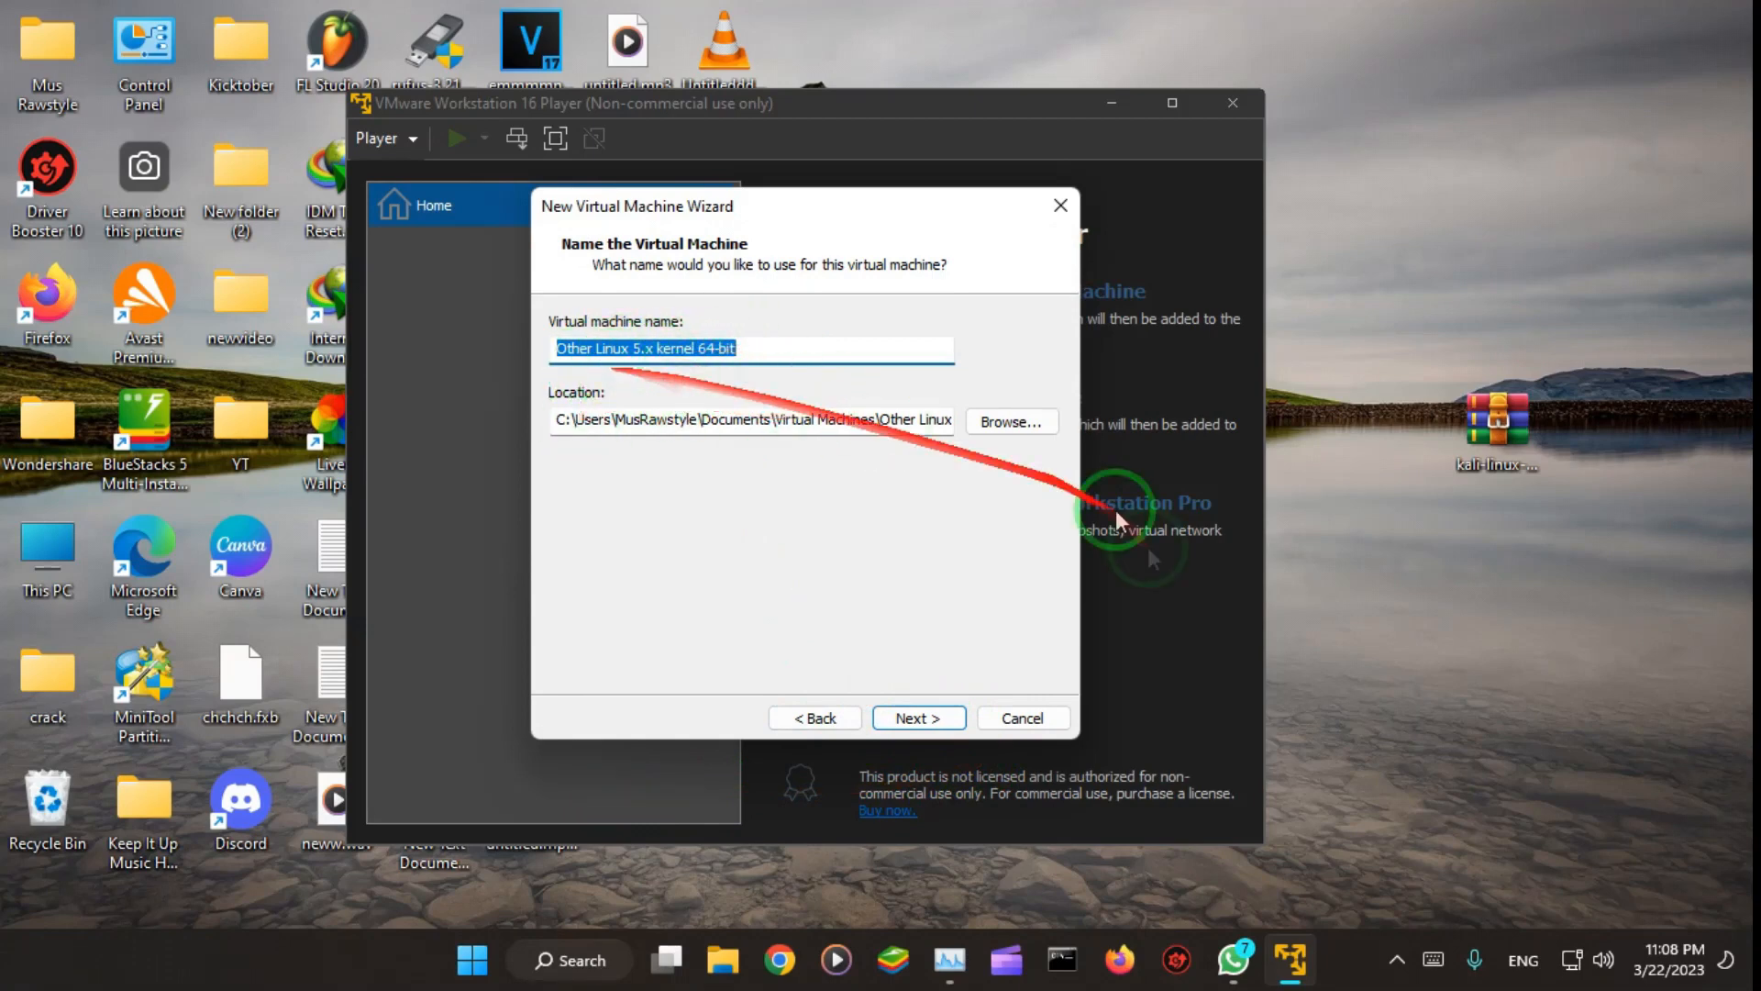
{"action": "left_click", "coordinate": [921, 717]}
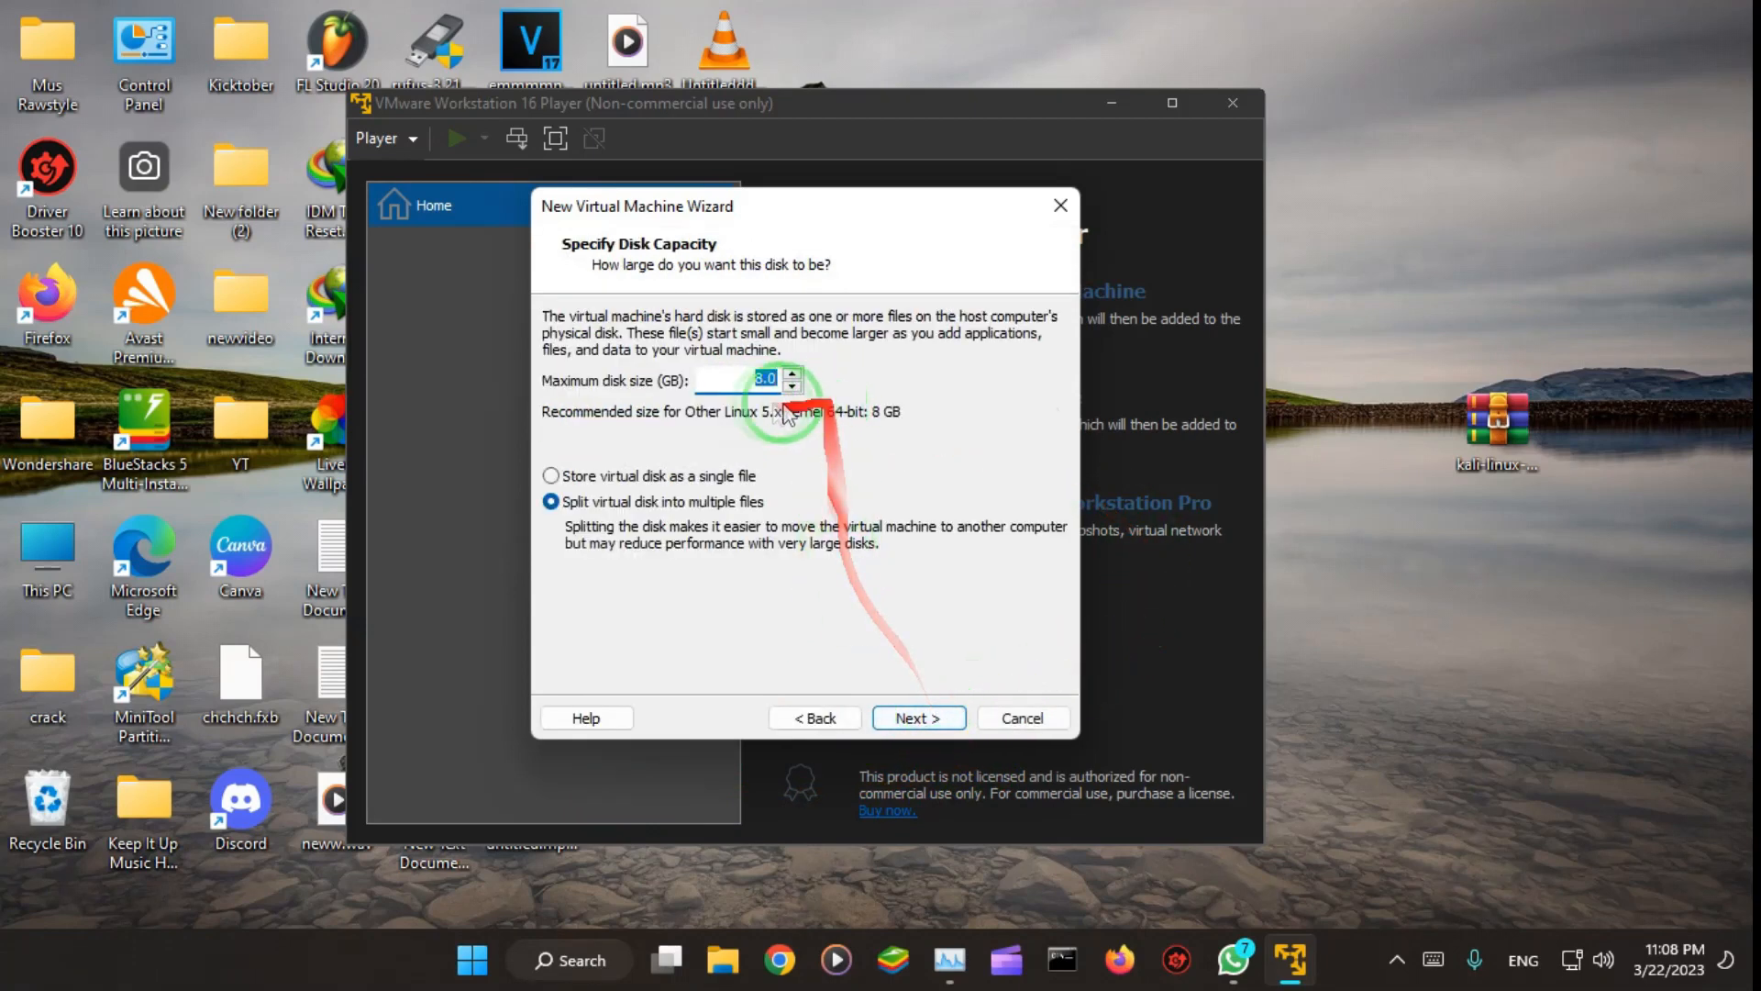
Step: Set the maximum disk size to 20 GB and store the virtual disk as a single file
{"action": "left_click", "coordinate": [790, 373]}
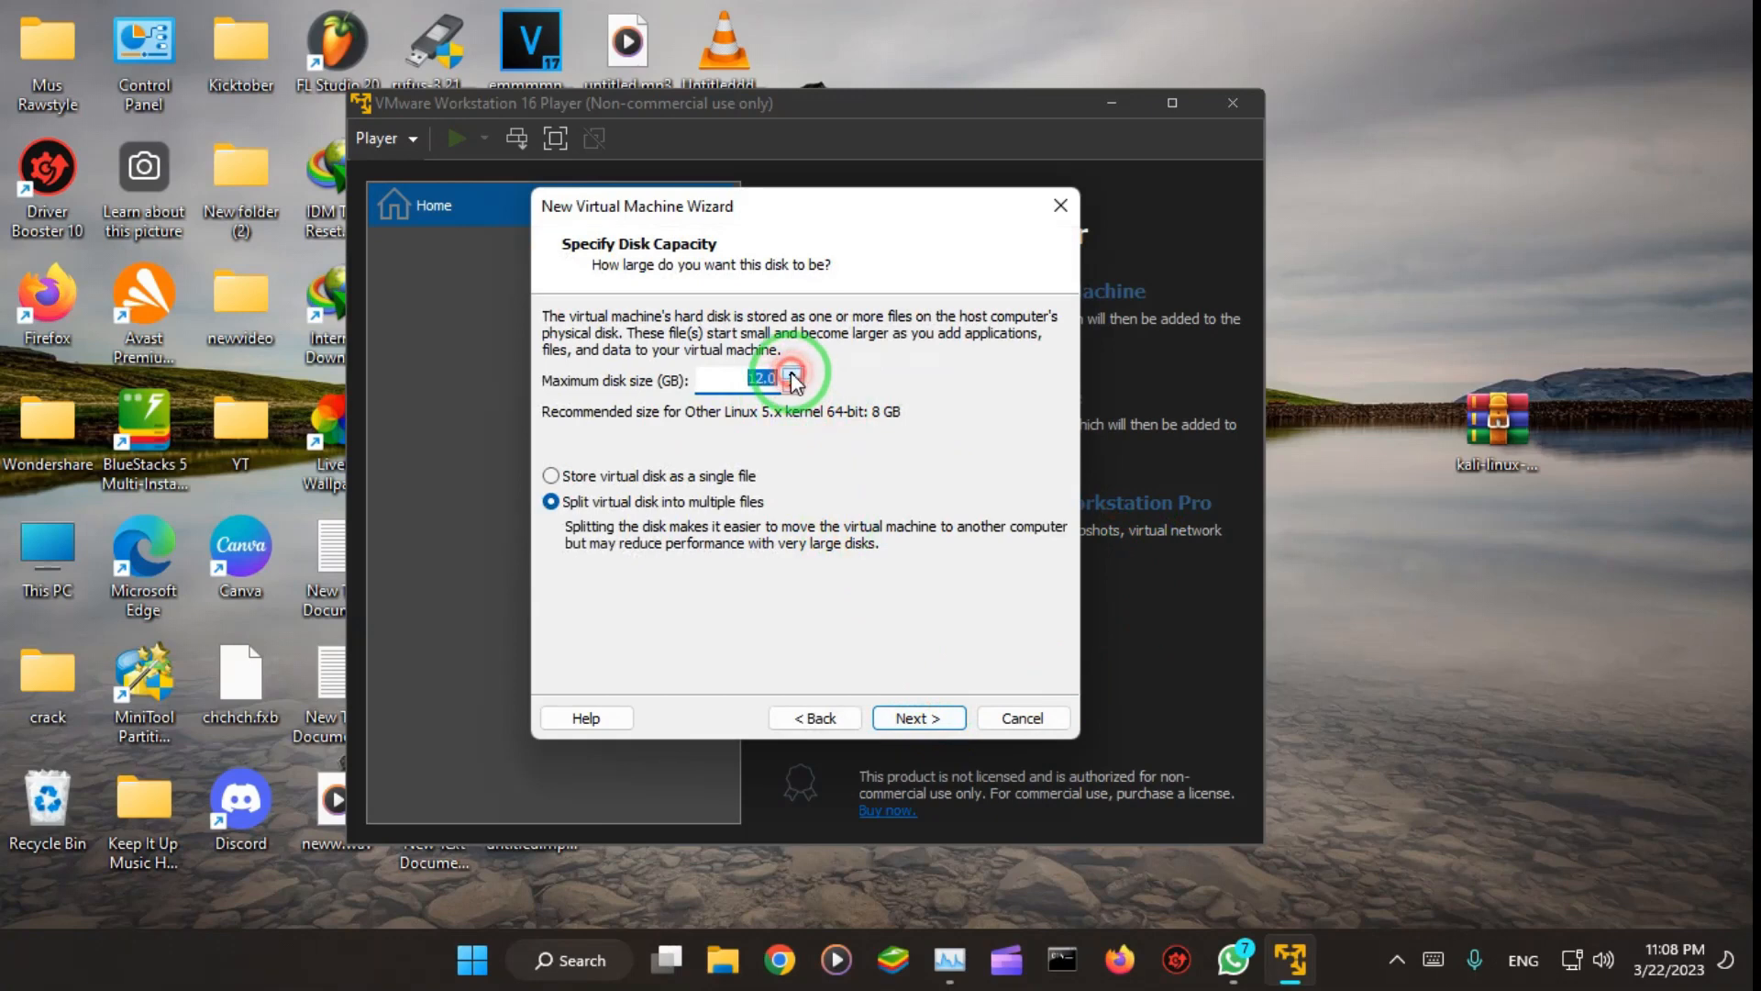
{"action": "left_click", "coordinate": [792, 373]}
{"action": "left_click", "coordinate": [792, 374]}
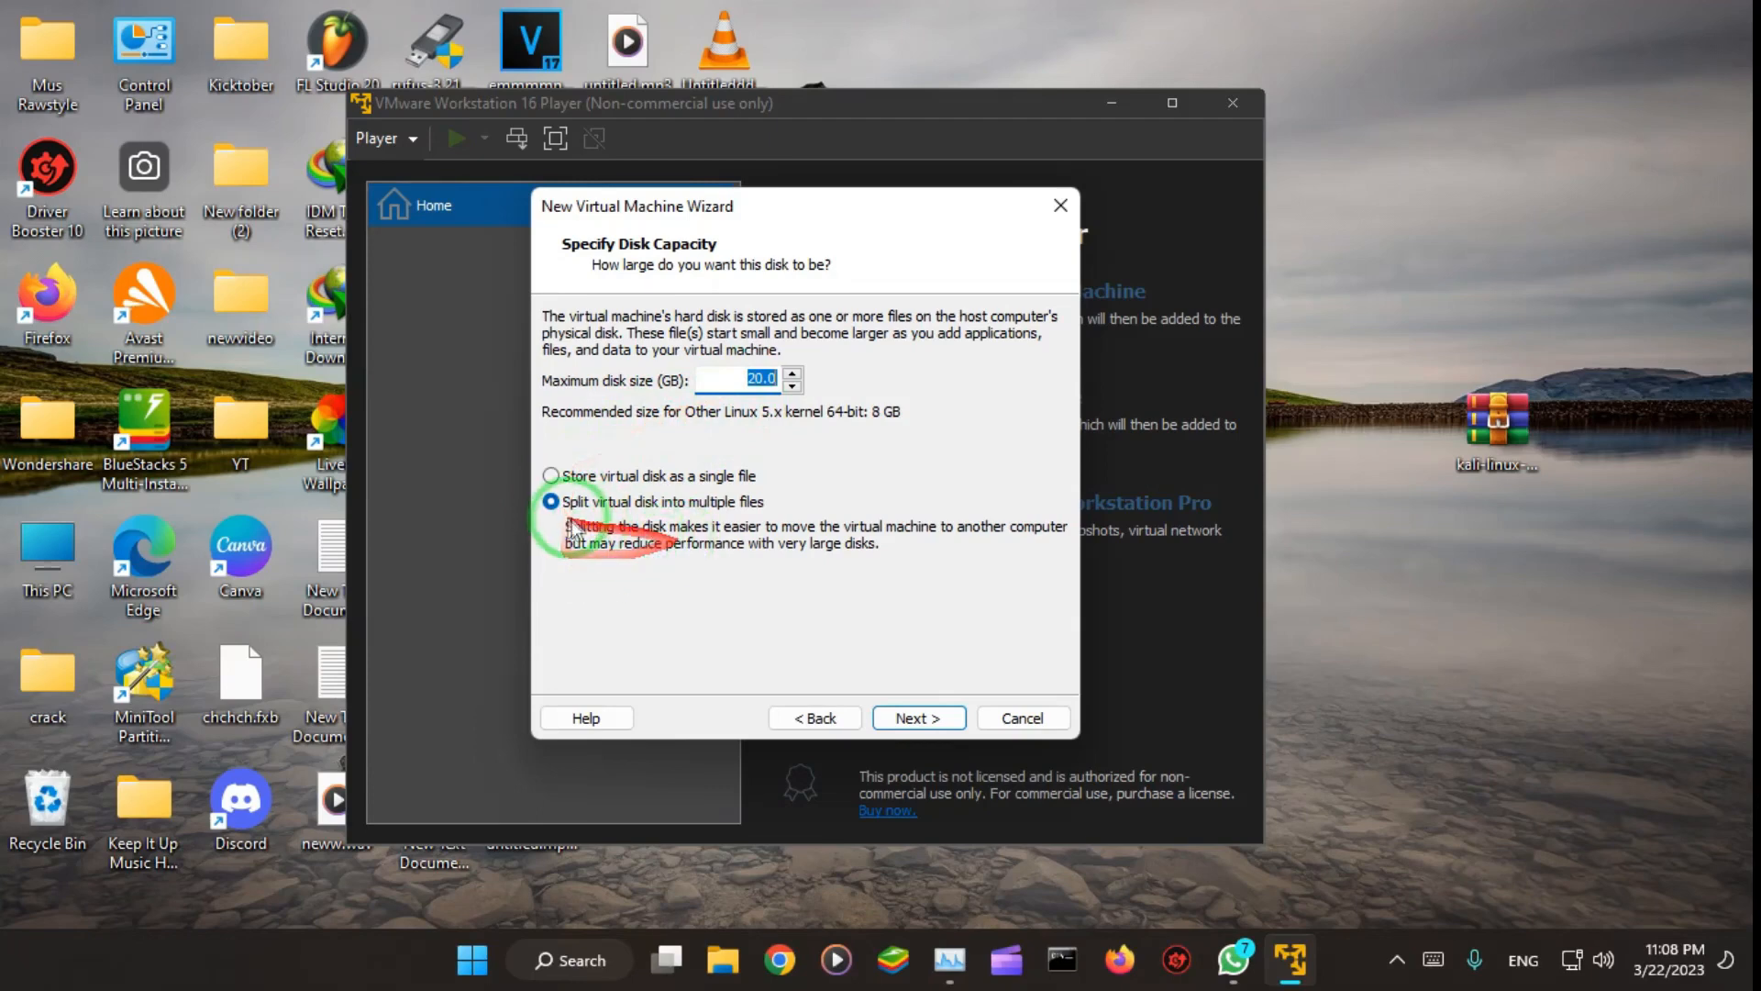
{"action": "left_click", "coordinate": [553, 476]}
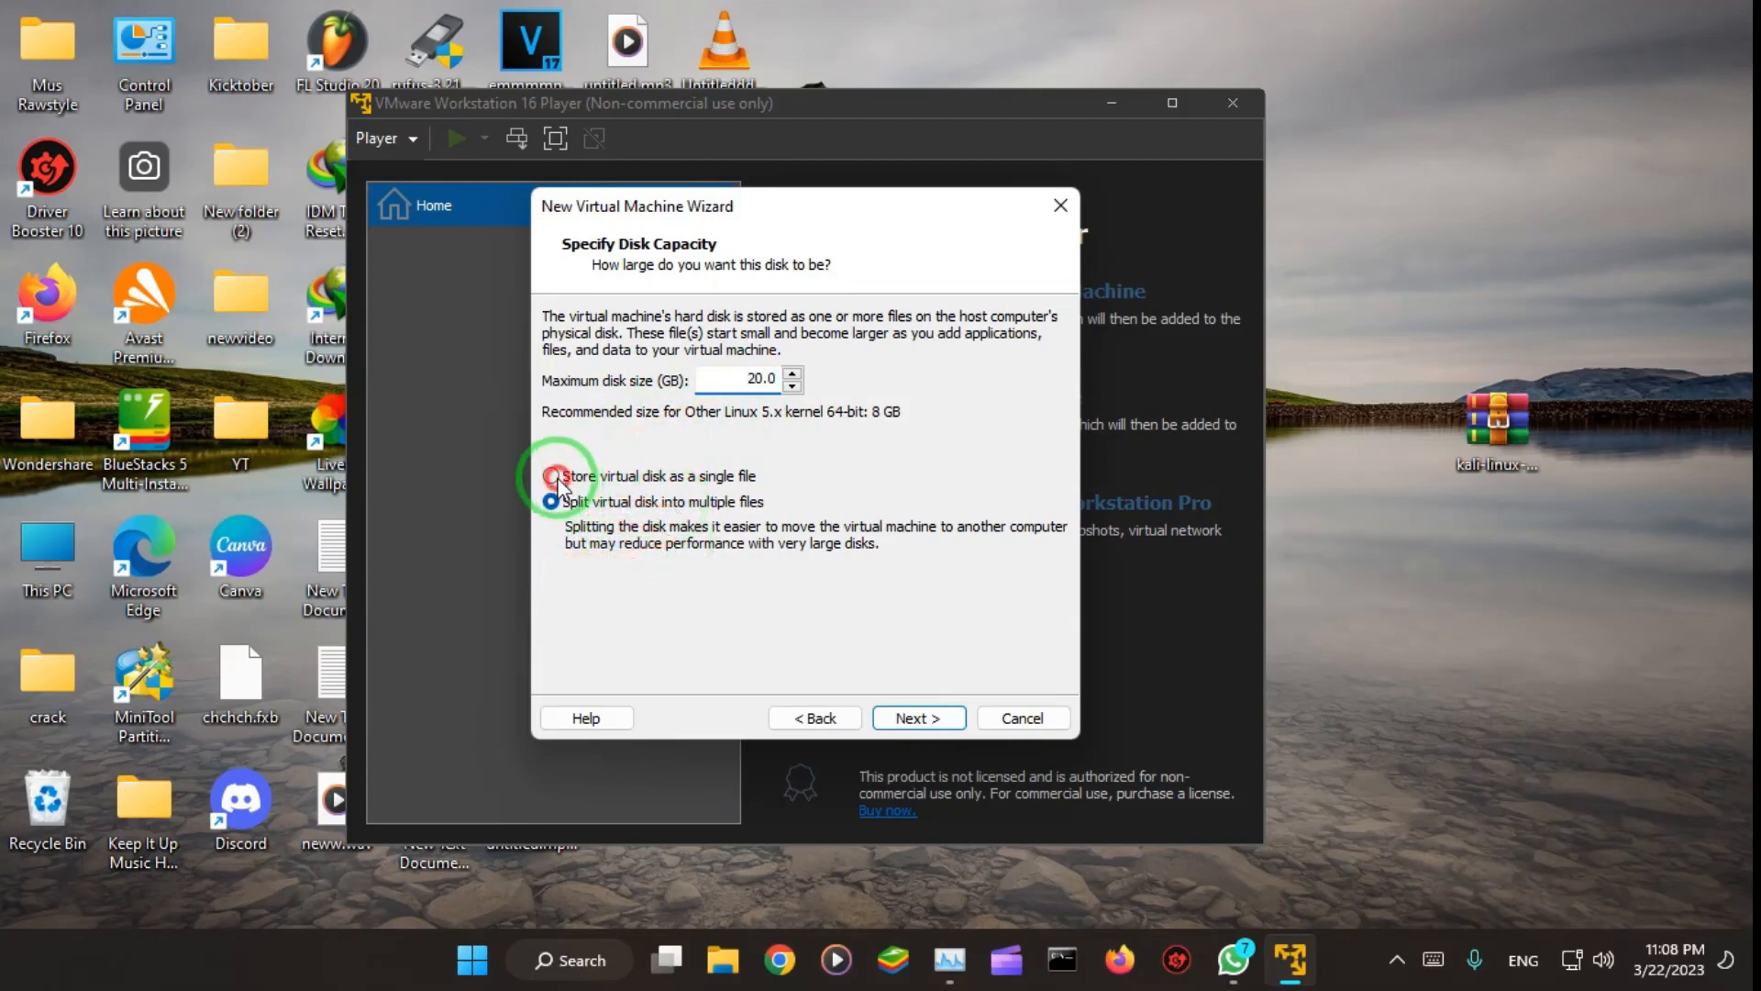
{"action": "left_click", "coordinate": [918, 718]}
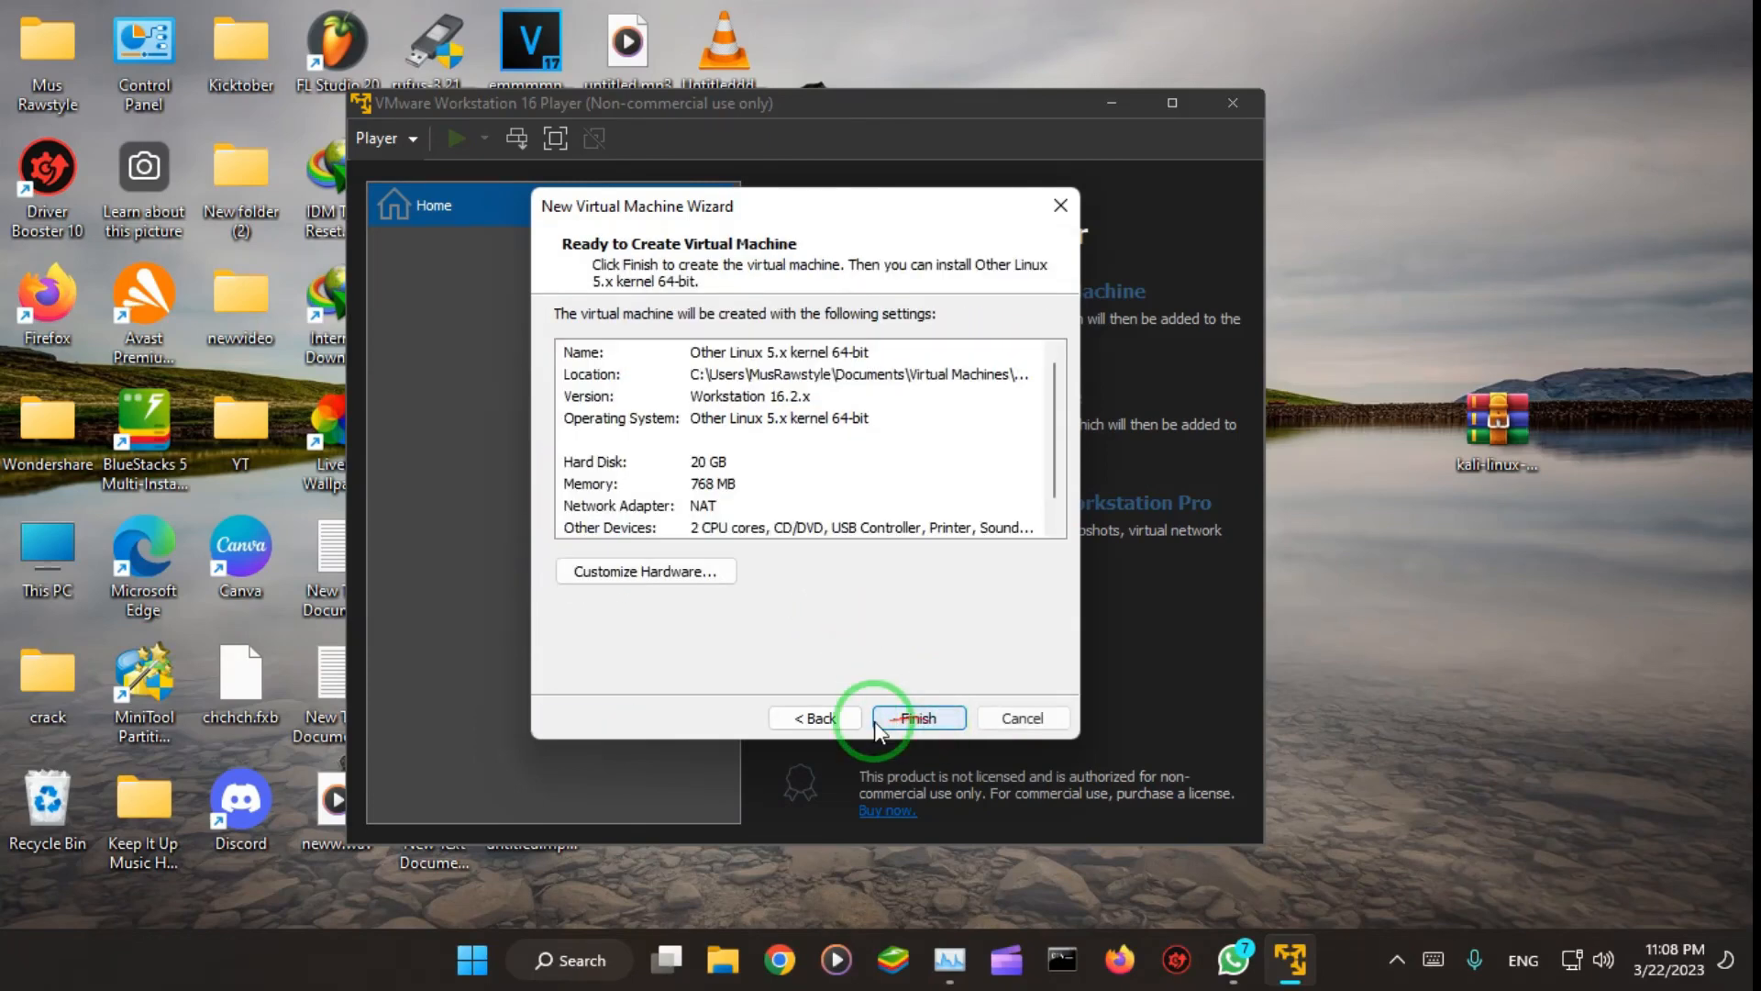
Step: Customize the virtual machine's hardware by setting its memory to 2196 MB
{"action": "left_click", "coordinate": [670, 581]}
{"action": "left_click_drag", "start_coordinate": [793, 493], "coordinate": [601, 281]}
{"action": "left_click_drag", "start_coordinate": [845, 367], "coordinate": [843, 336]}
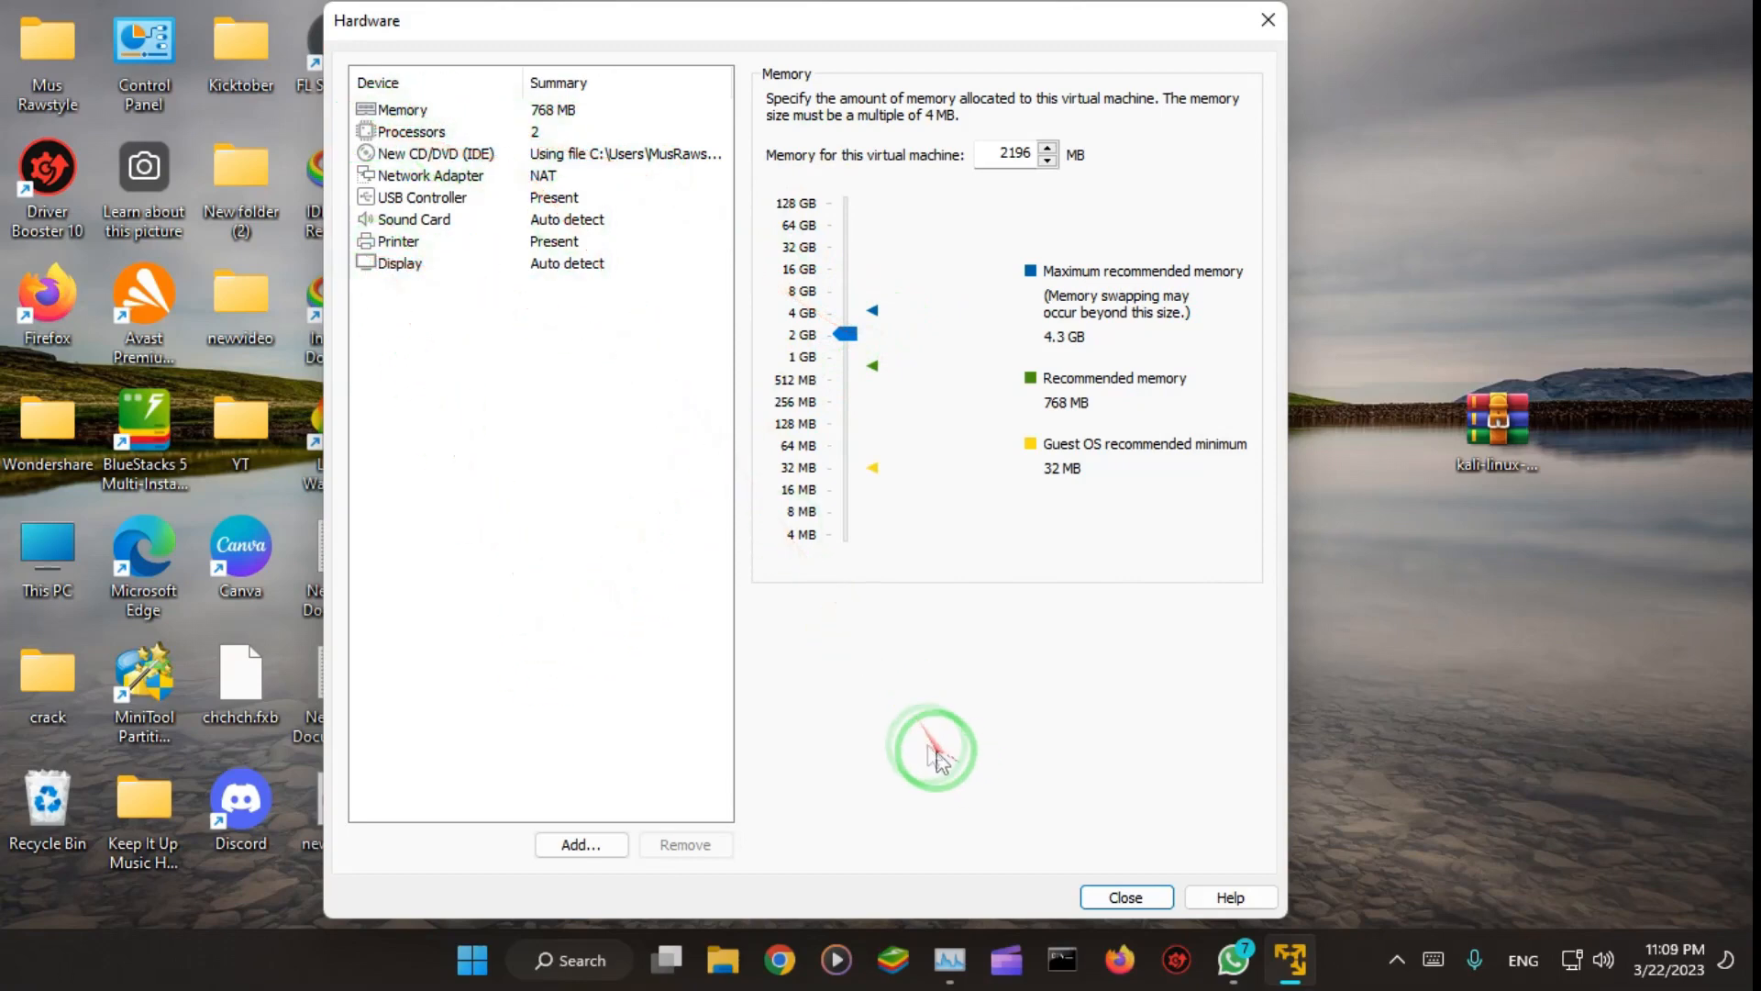
Step: Assign 2 processor cores, enable Virtualize Intel VT-x/EPT or AMD-V/RVI, and close the hardware settings
{"action": "left_click", "coordinate": [383, 131]}
{"action": "left_click", "coordinate": [1039, 103]}
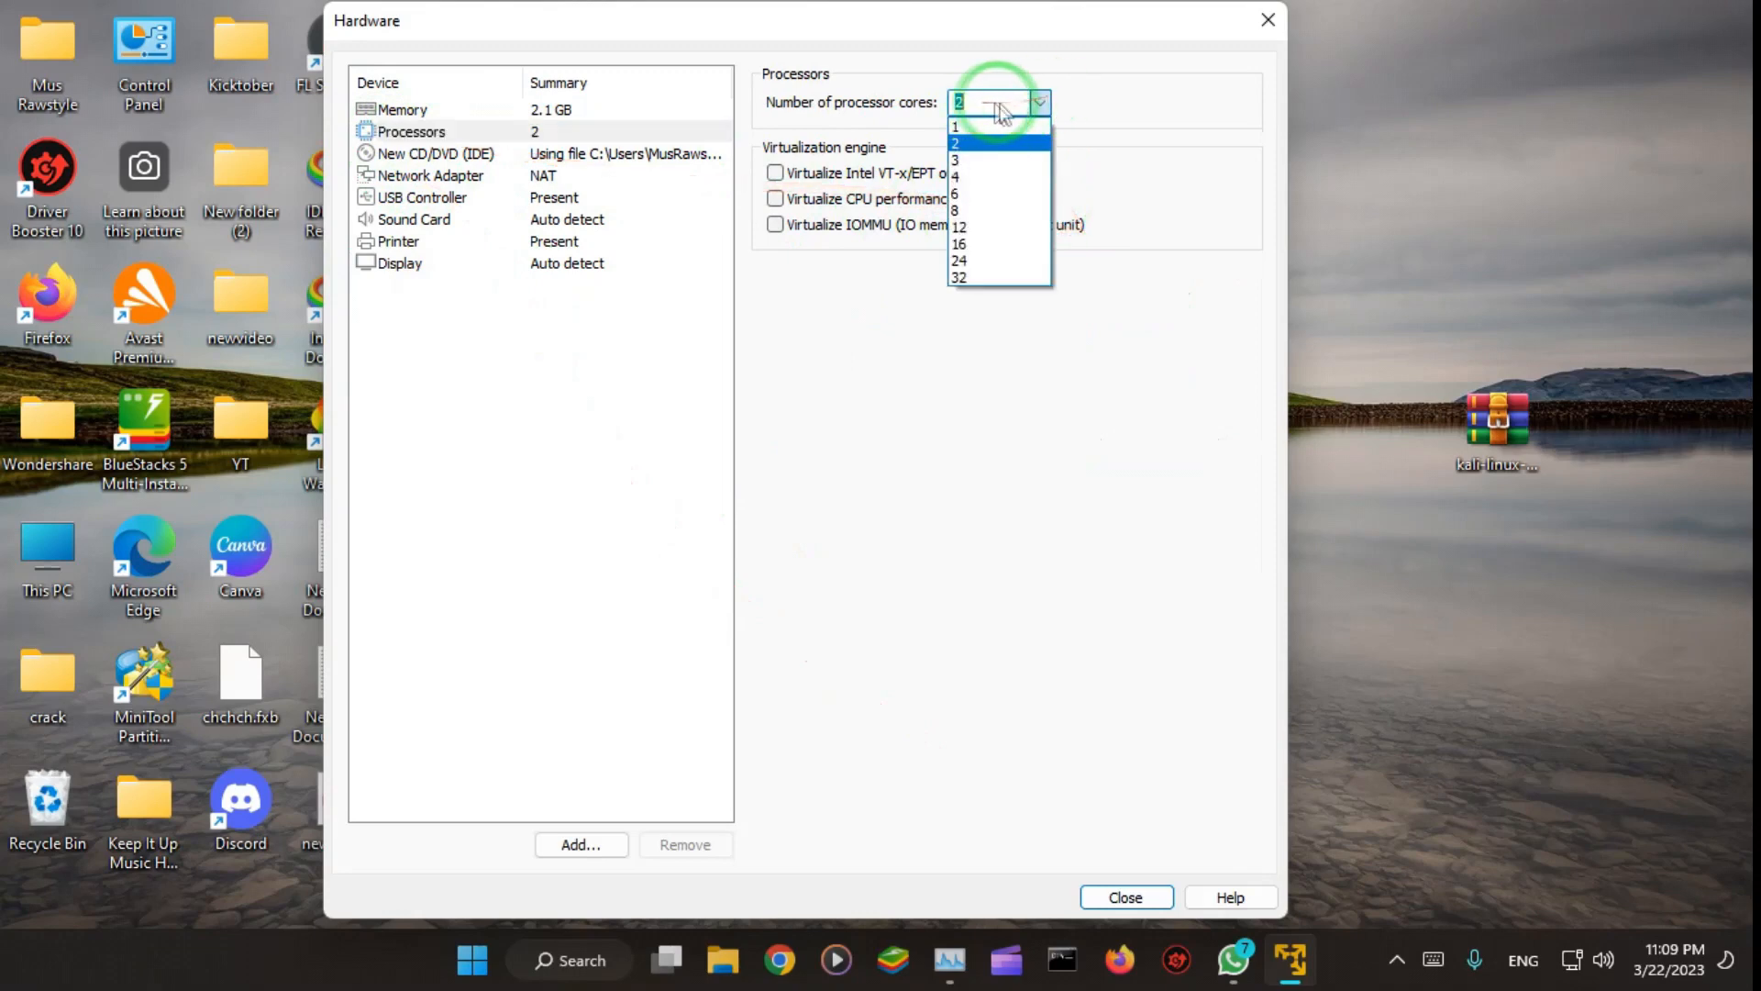
{"action": "left_click", "coordinate": [971, 144]}
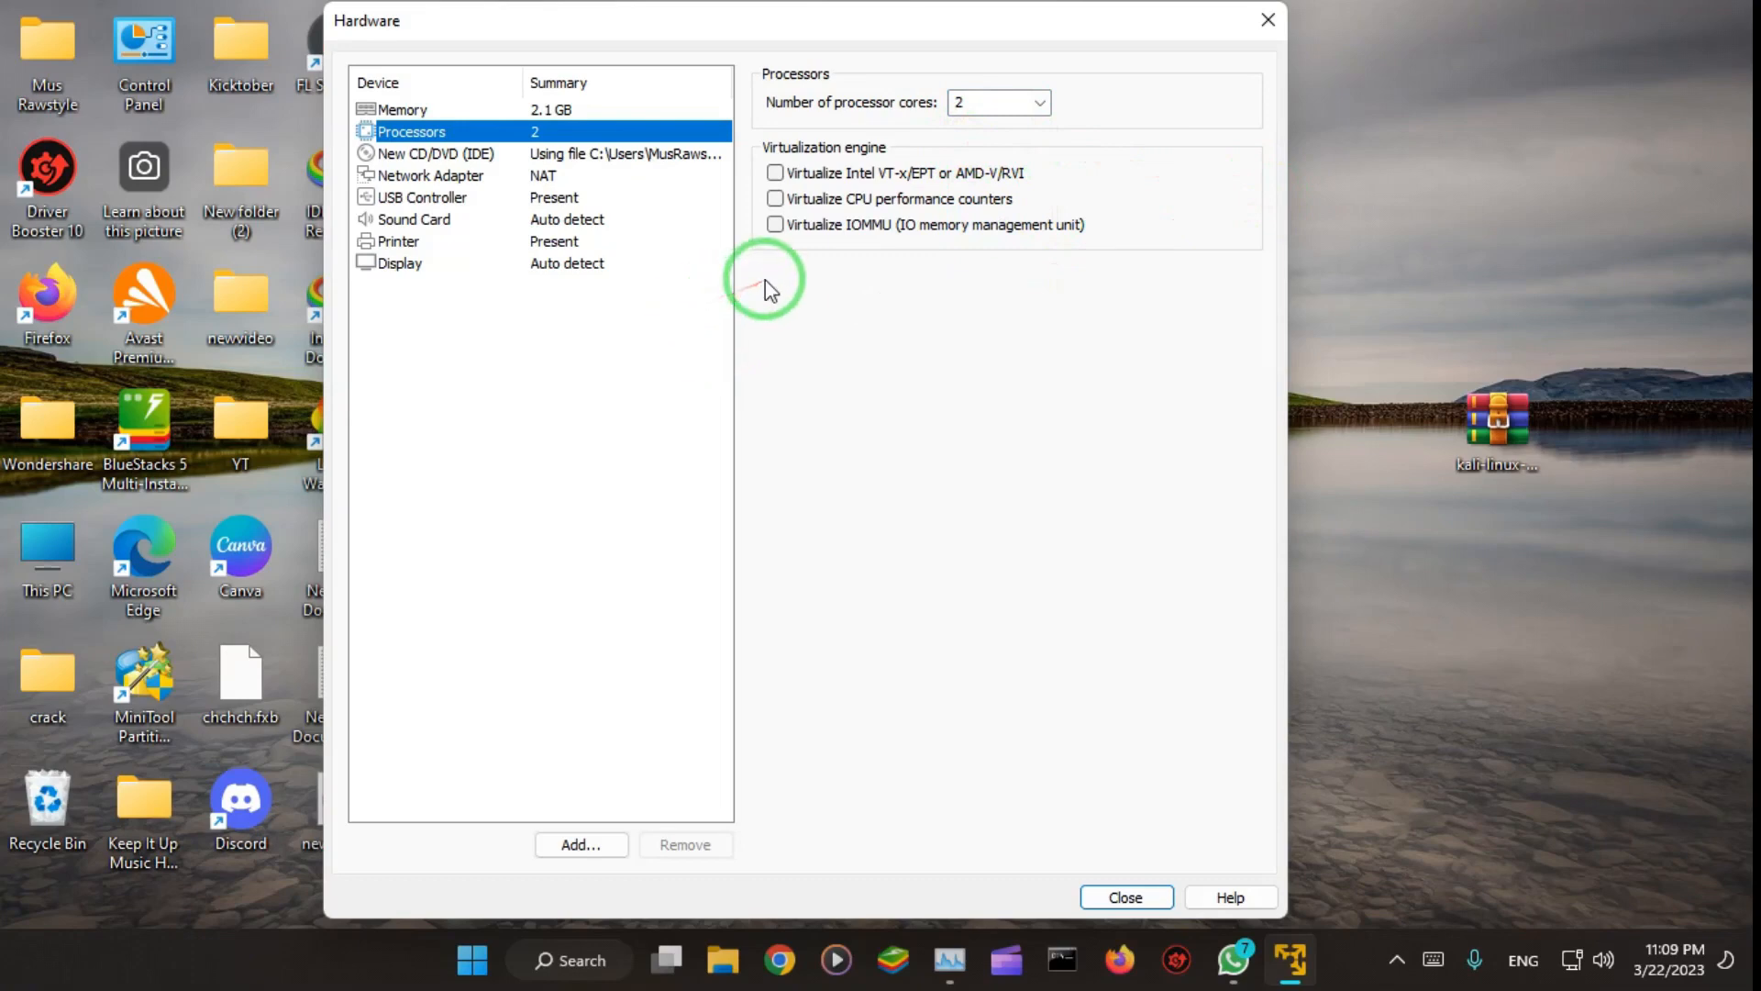
{"action": "left_click", "coordinate": [775, 174]}
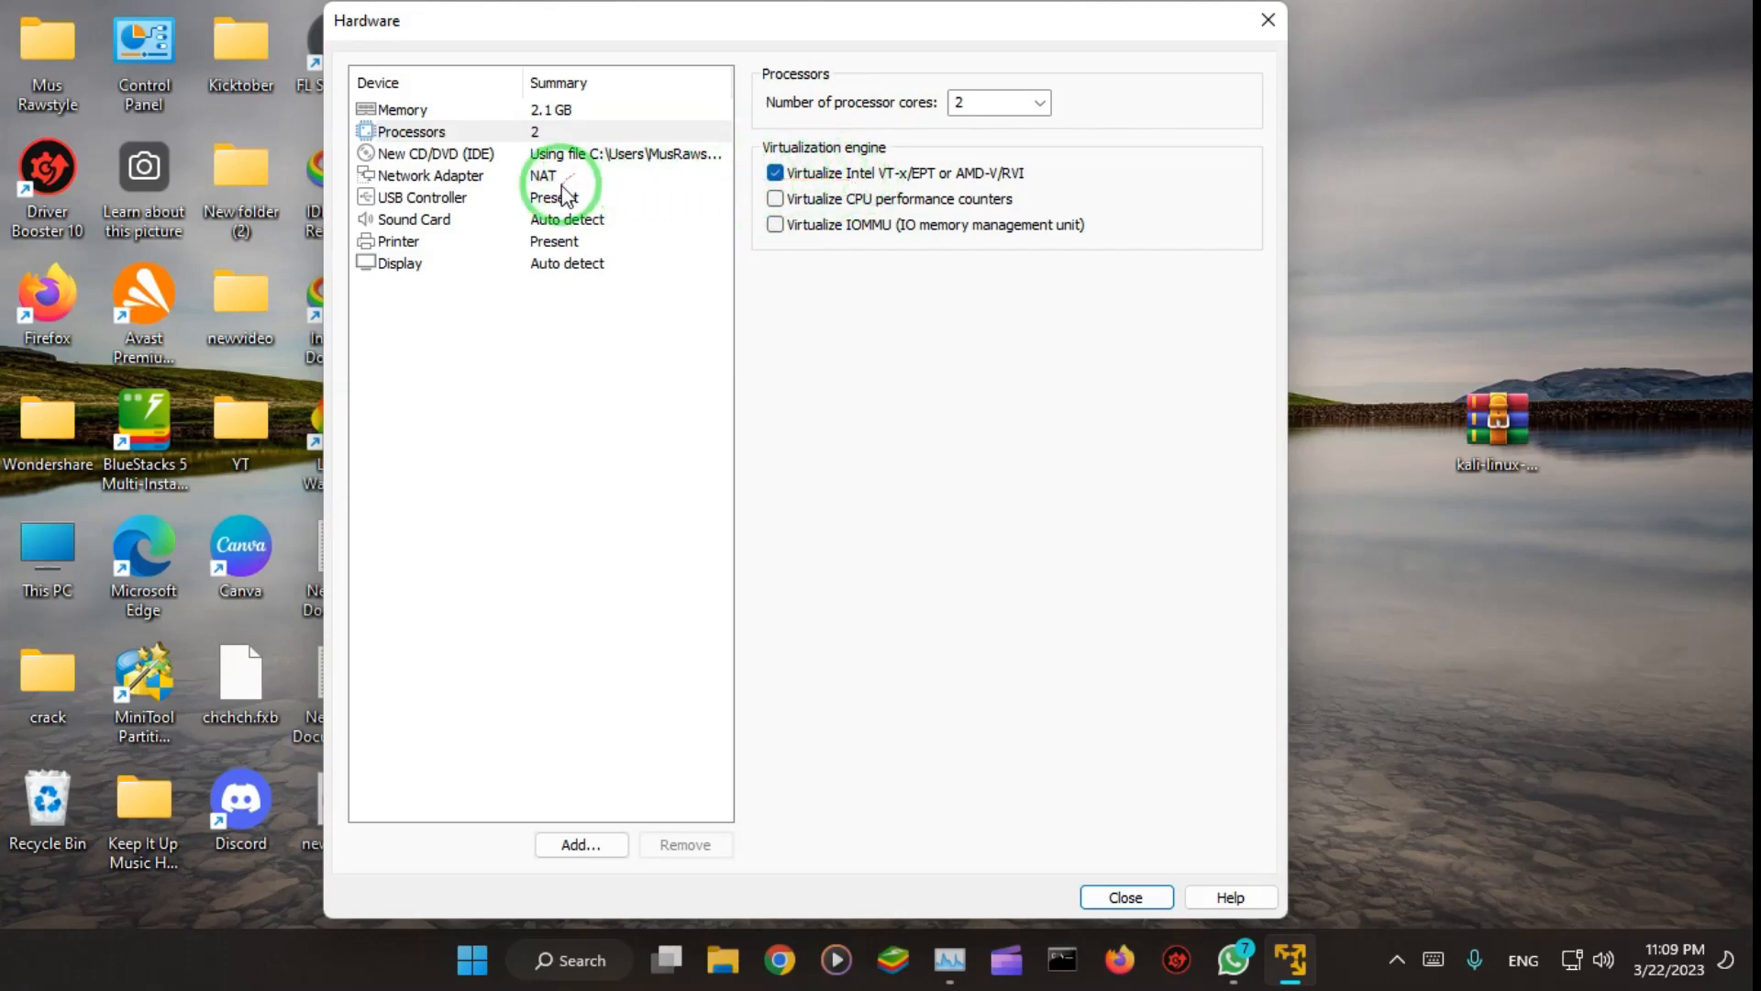
{"action": "left_click", "coordinate": [1121, 897]}
Step: Finish creating the virtual machine and power it on to reach the Kali boot menu
{"action": "left_click", "coordinate": [886, 718]}
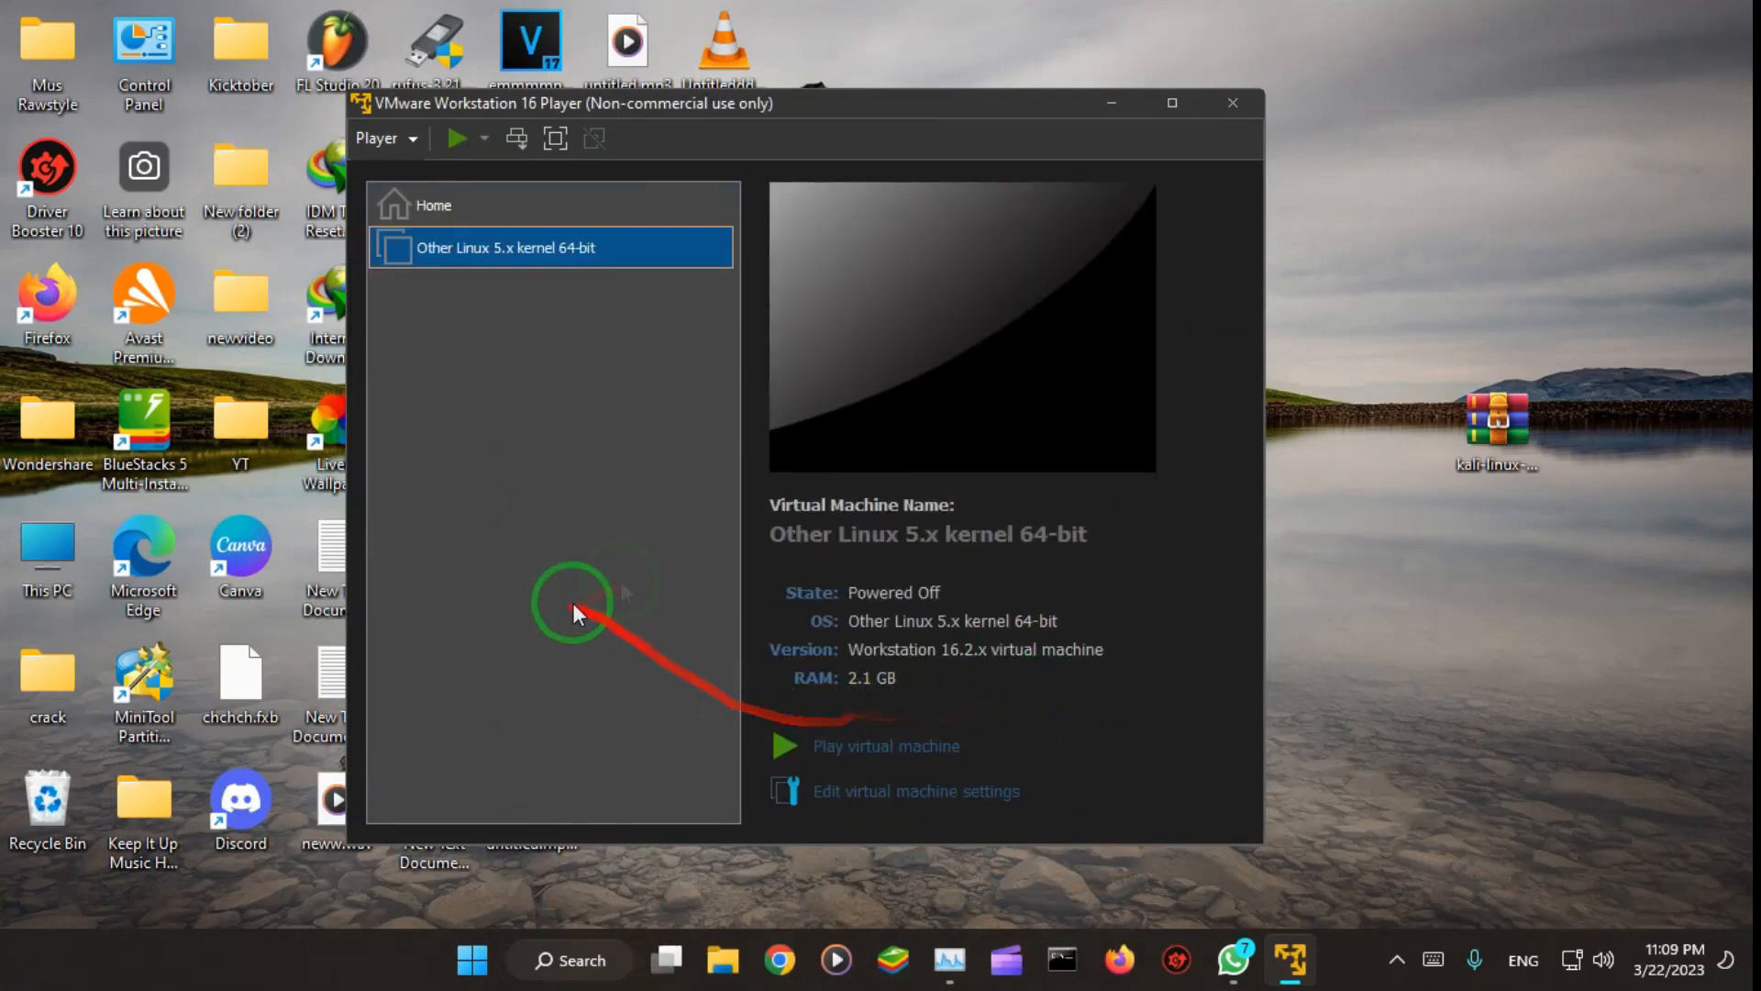
{"action": "left_click", "coordinate": [877, 750]}
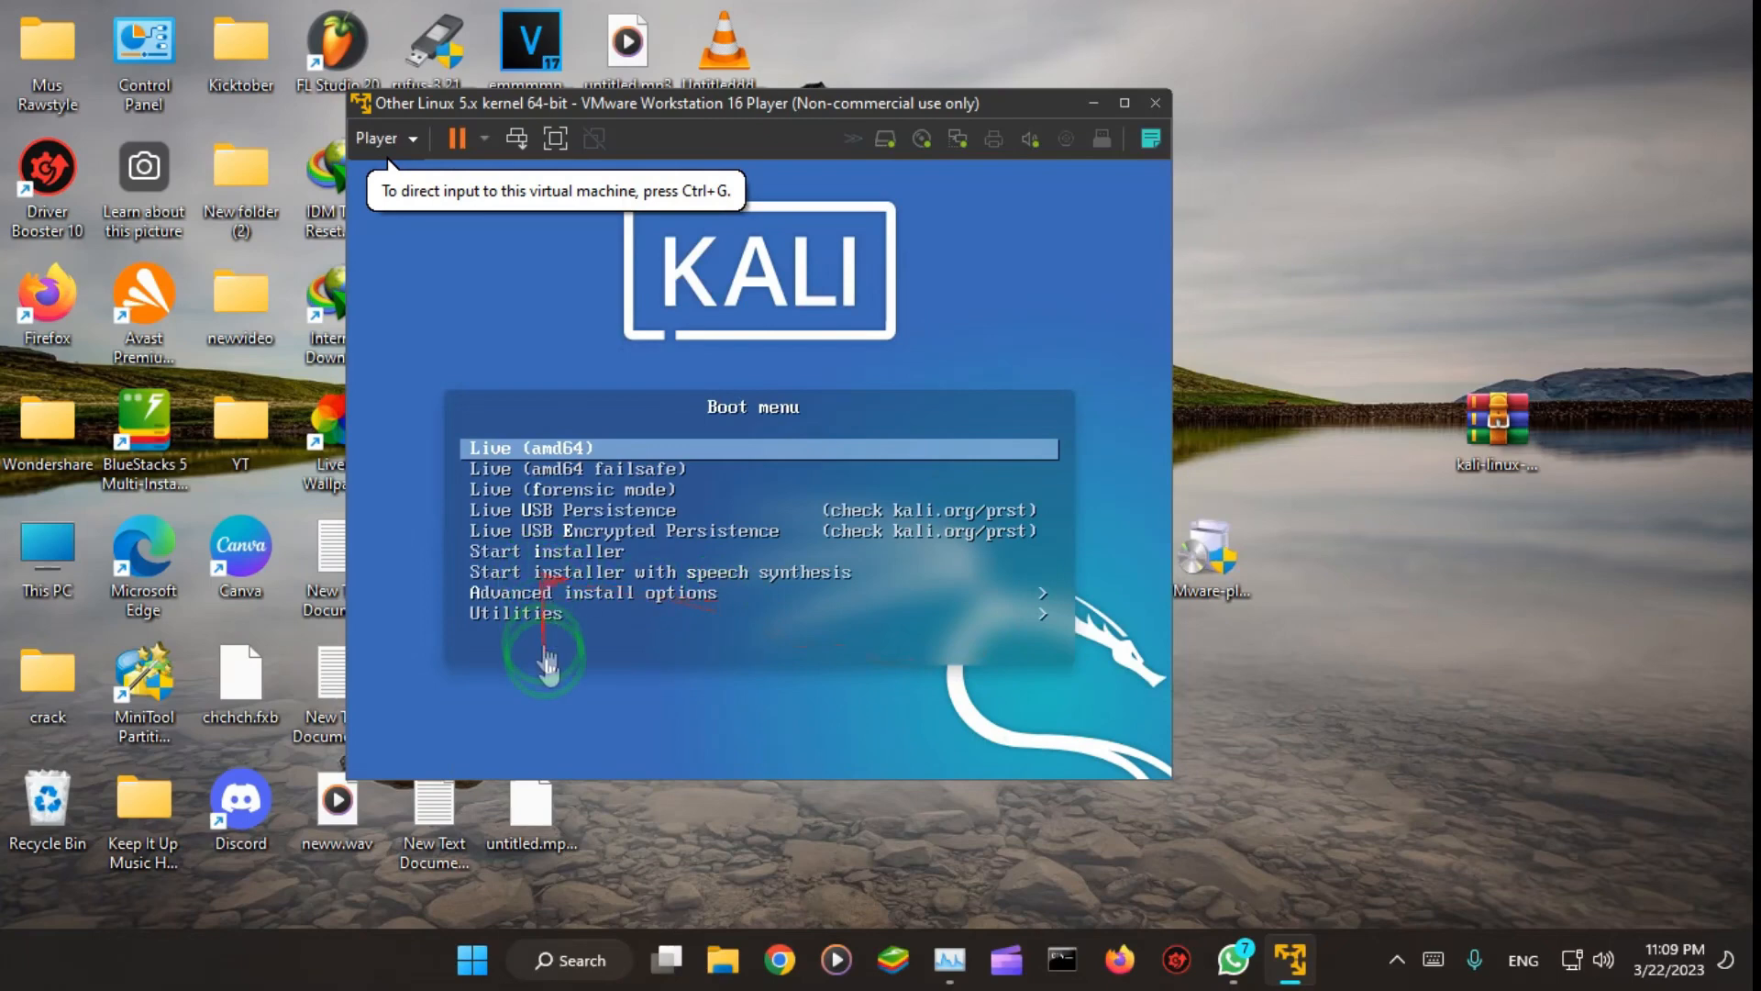
Step: Boot the virtual machine with the Live (amd64) entry and maximize the virtual machine window
{"action": "left_click", "coordinate": [561, 718]}
{"action": "key", "text": "Down"}
{"action": "key", "text": "Down"}
{"action": "key", "text": "Down"}
{"action": "key", "text": "Up"}
{"action": "key", "text": "Up"}
{"action": "key", "text": "Up"}
{"action": "key", "text": "Return"}
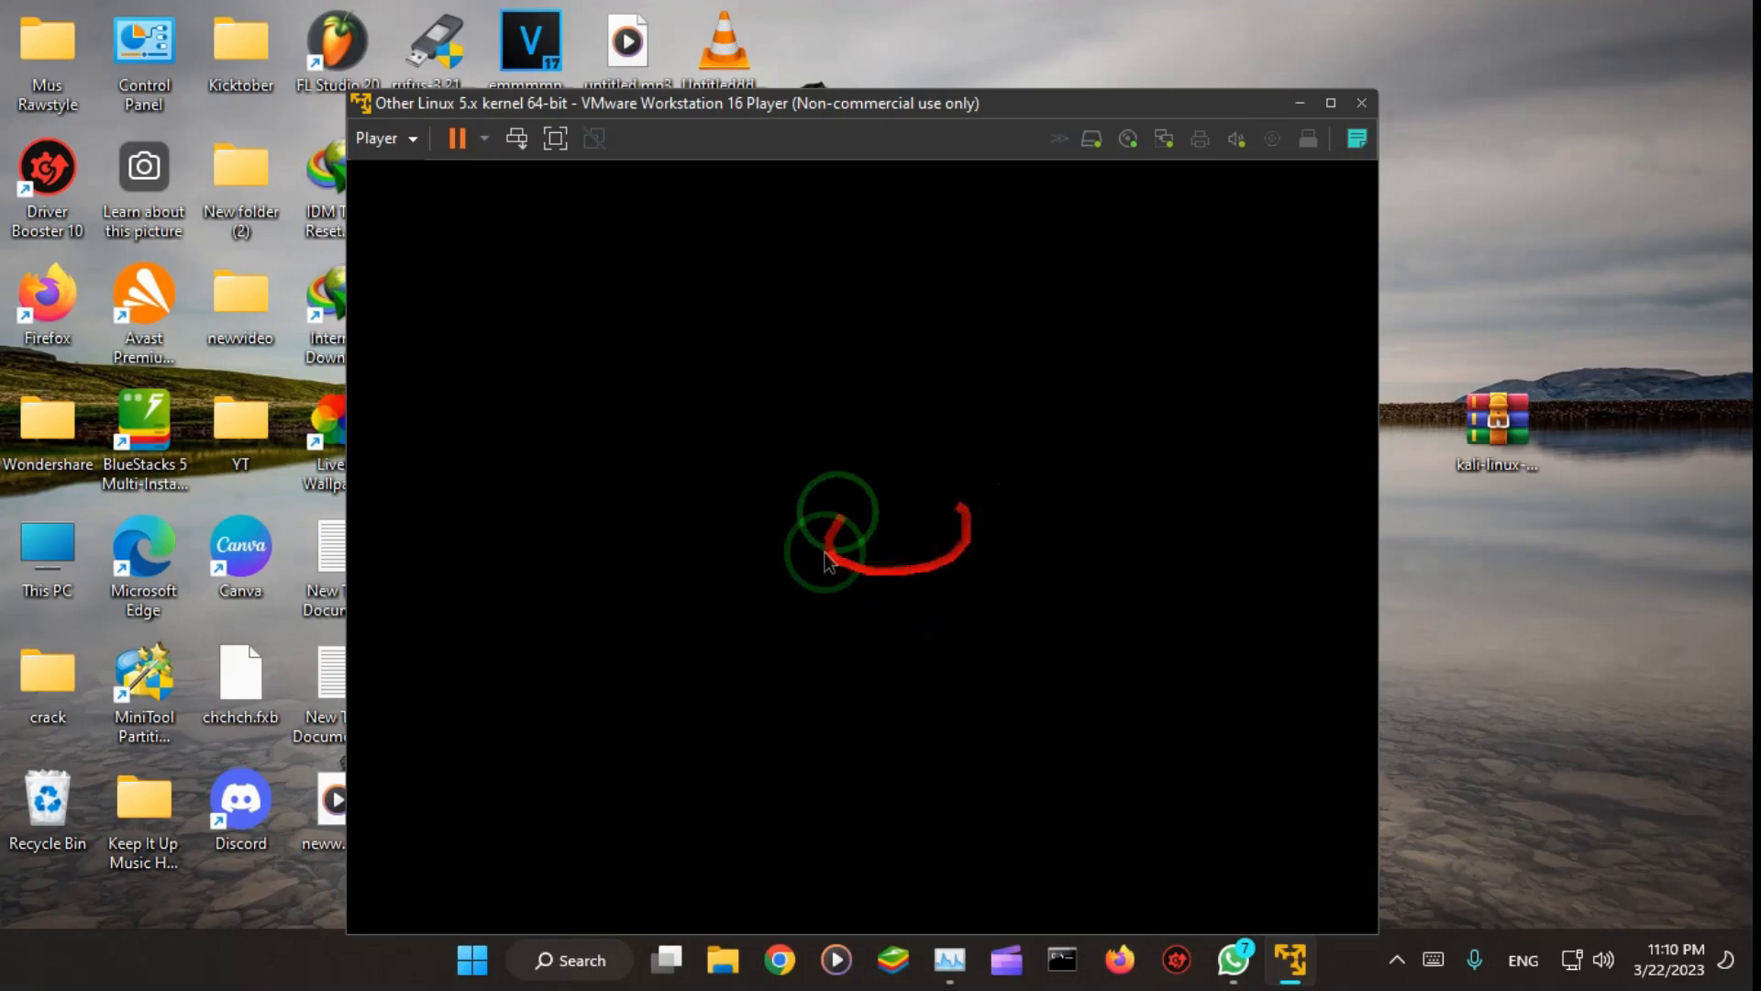
{"action": "left_click", "coordinate": [1329, 103]}
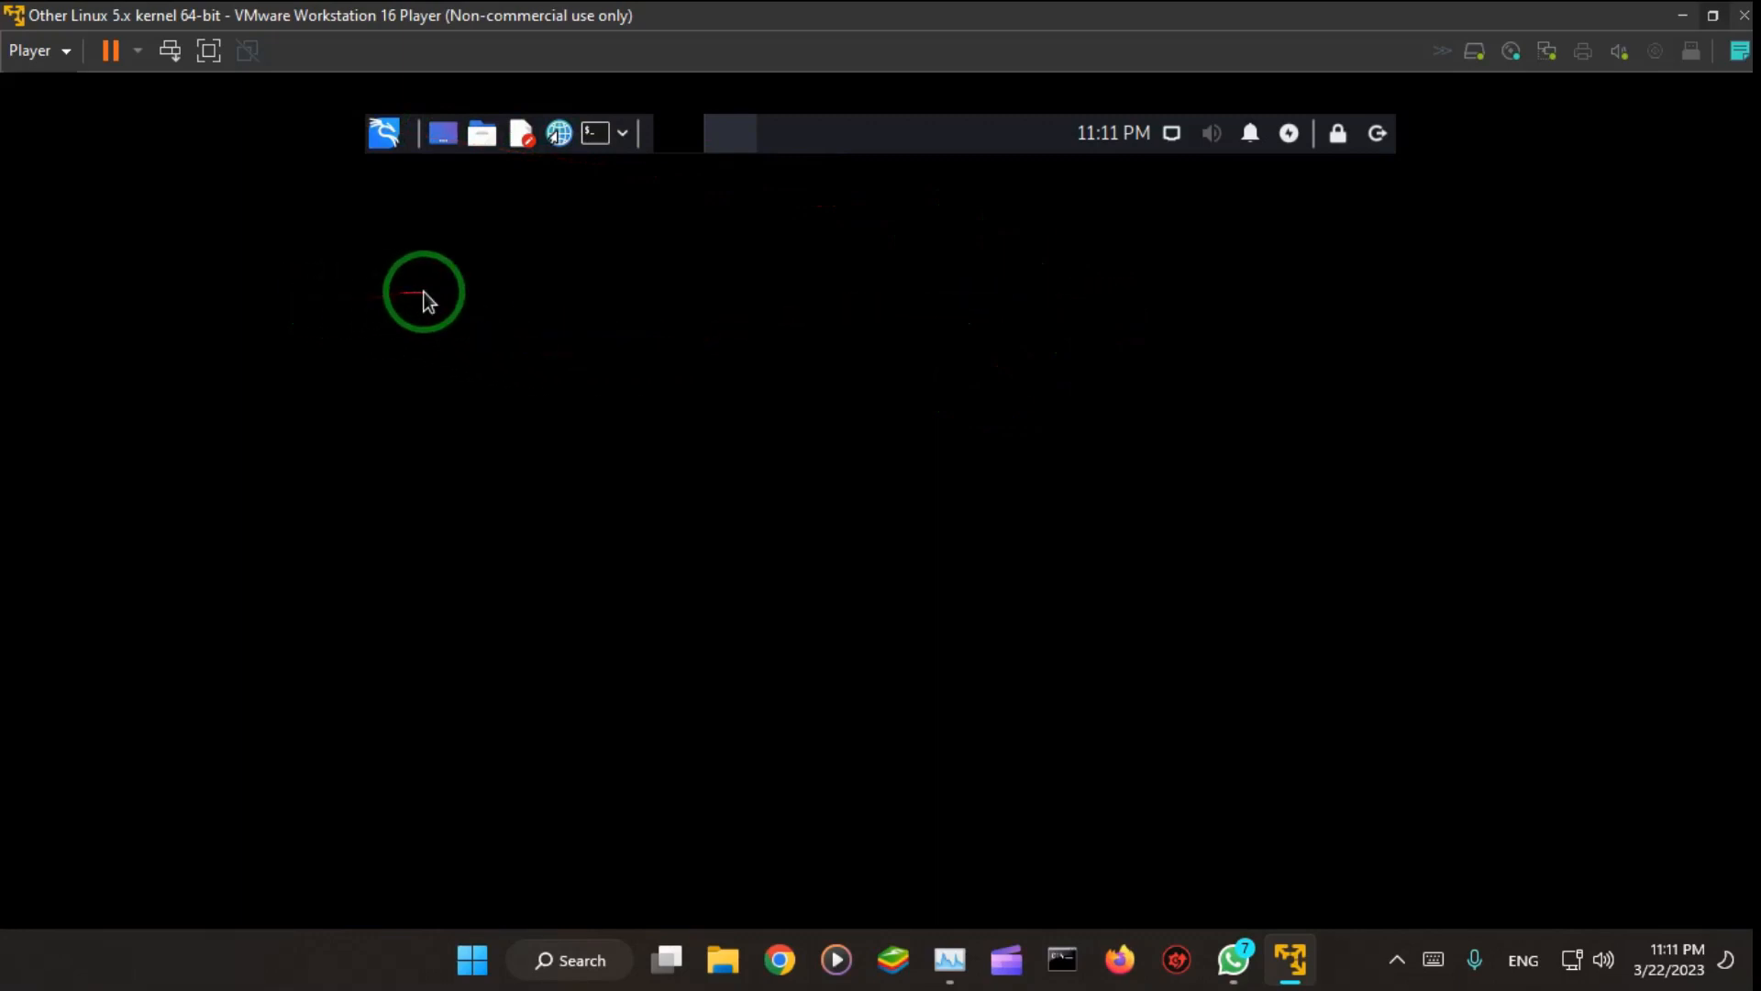
Step: Look through Kali's application categories, including the 03 - Web Application Analysis tools, and return to the desktop
{"action": "left_click", "coordinate": [386, 140]}
{"action": "left_click", "coordinate": [386, 140]}
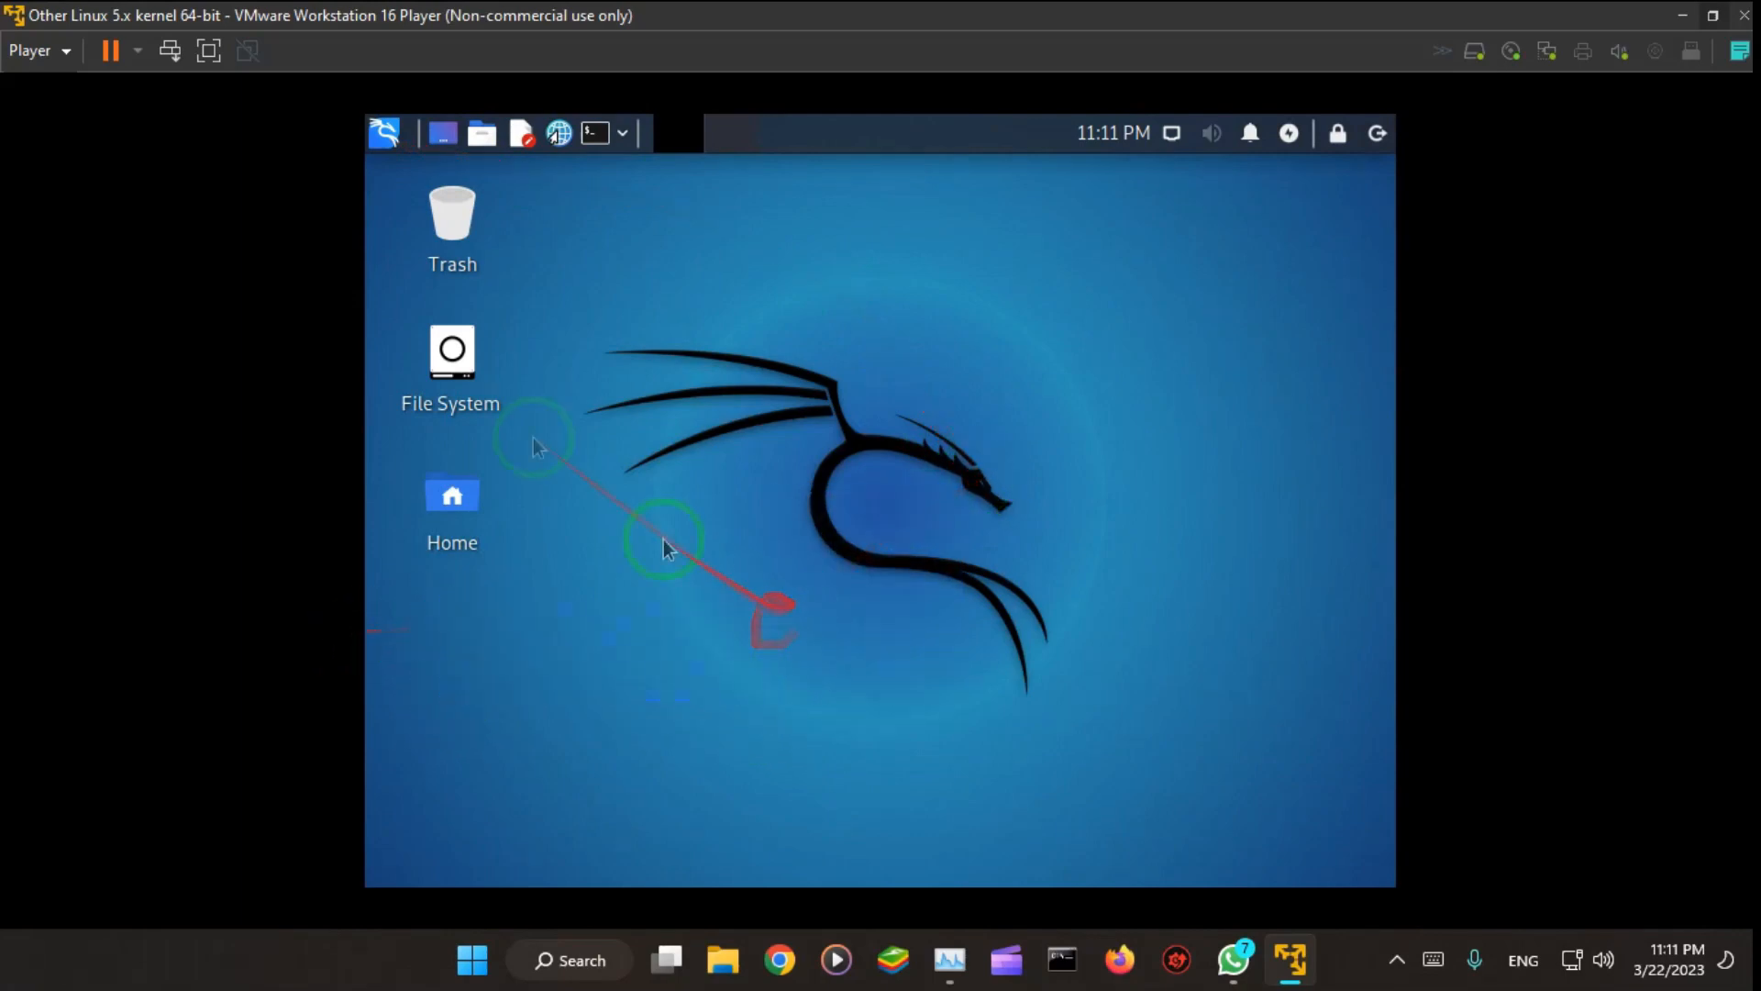
{"action": "left_click", "coordinate": [386, 134]}
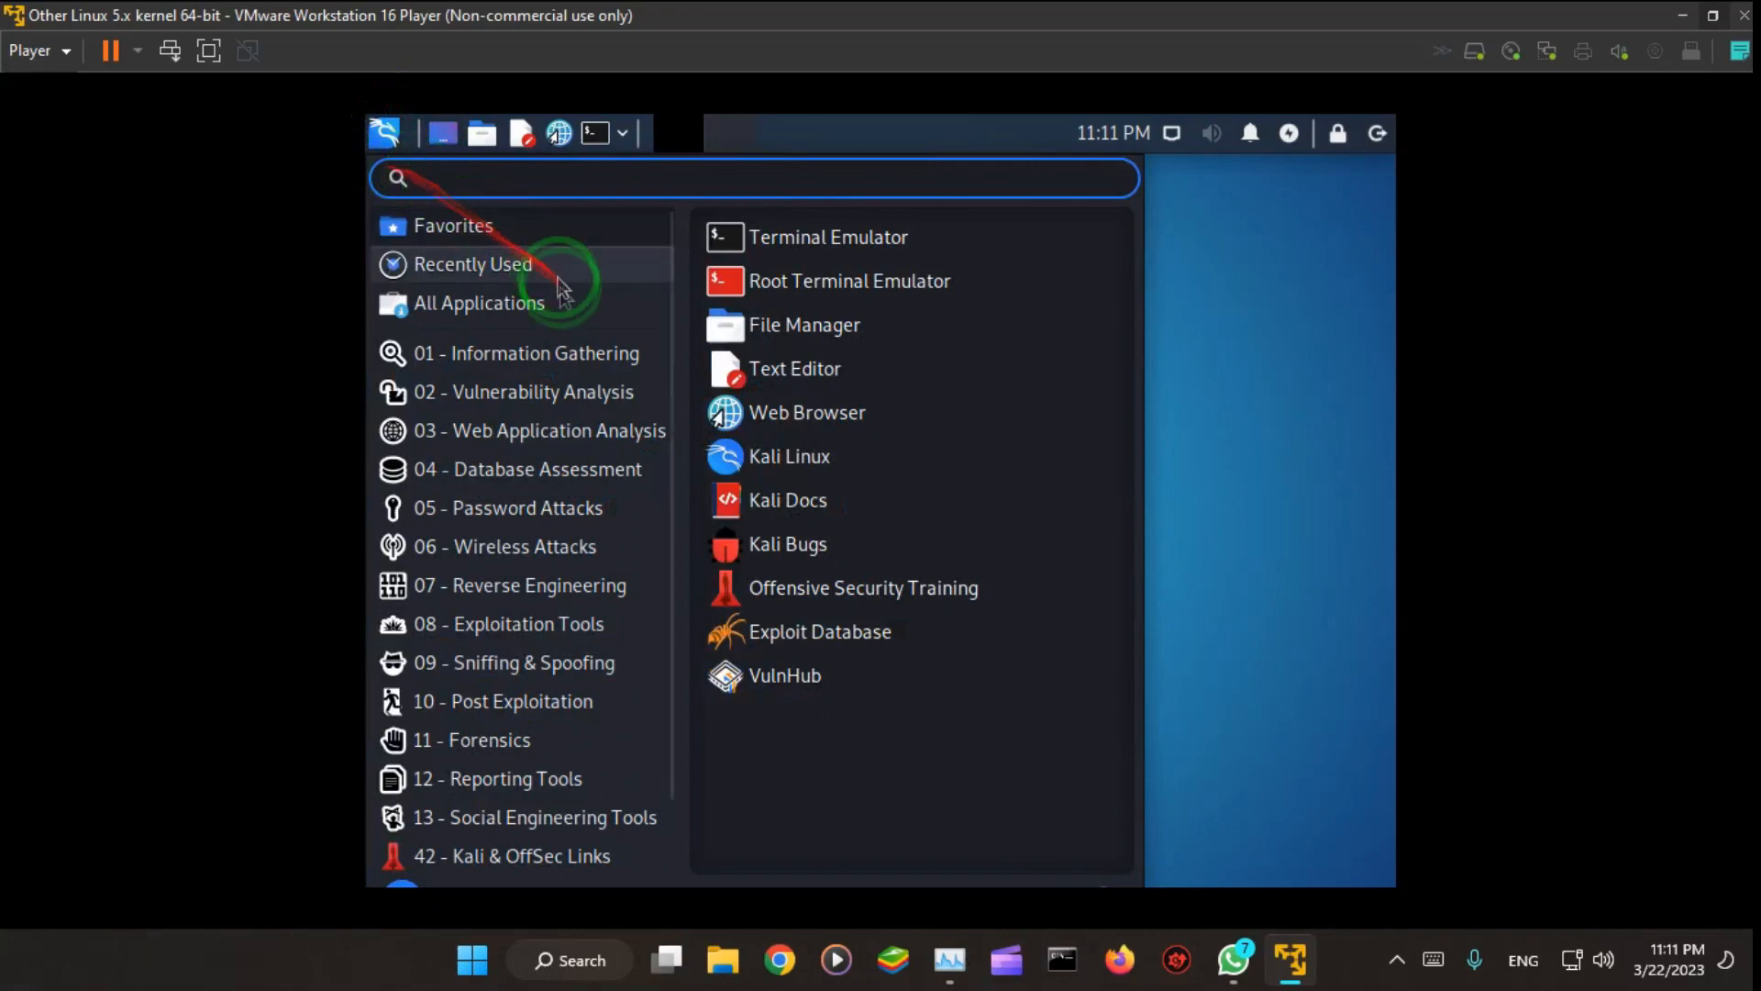
{"action": "left_click", "coordinate": [640, 443]}
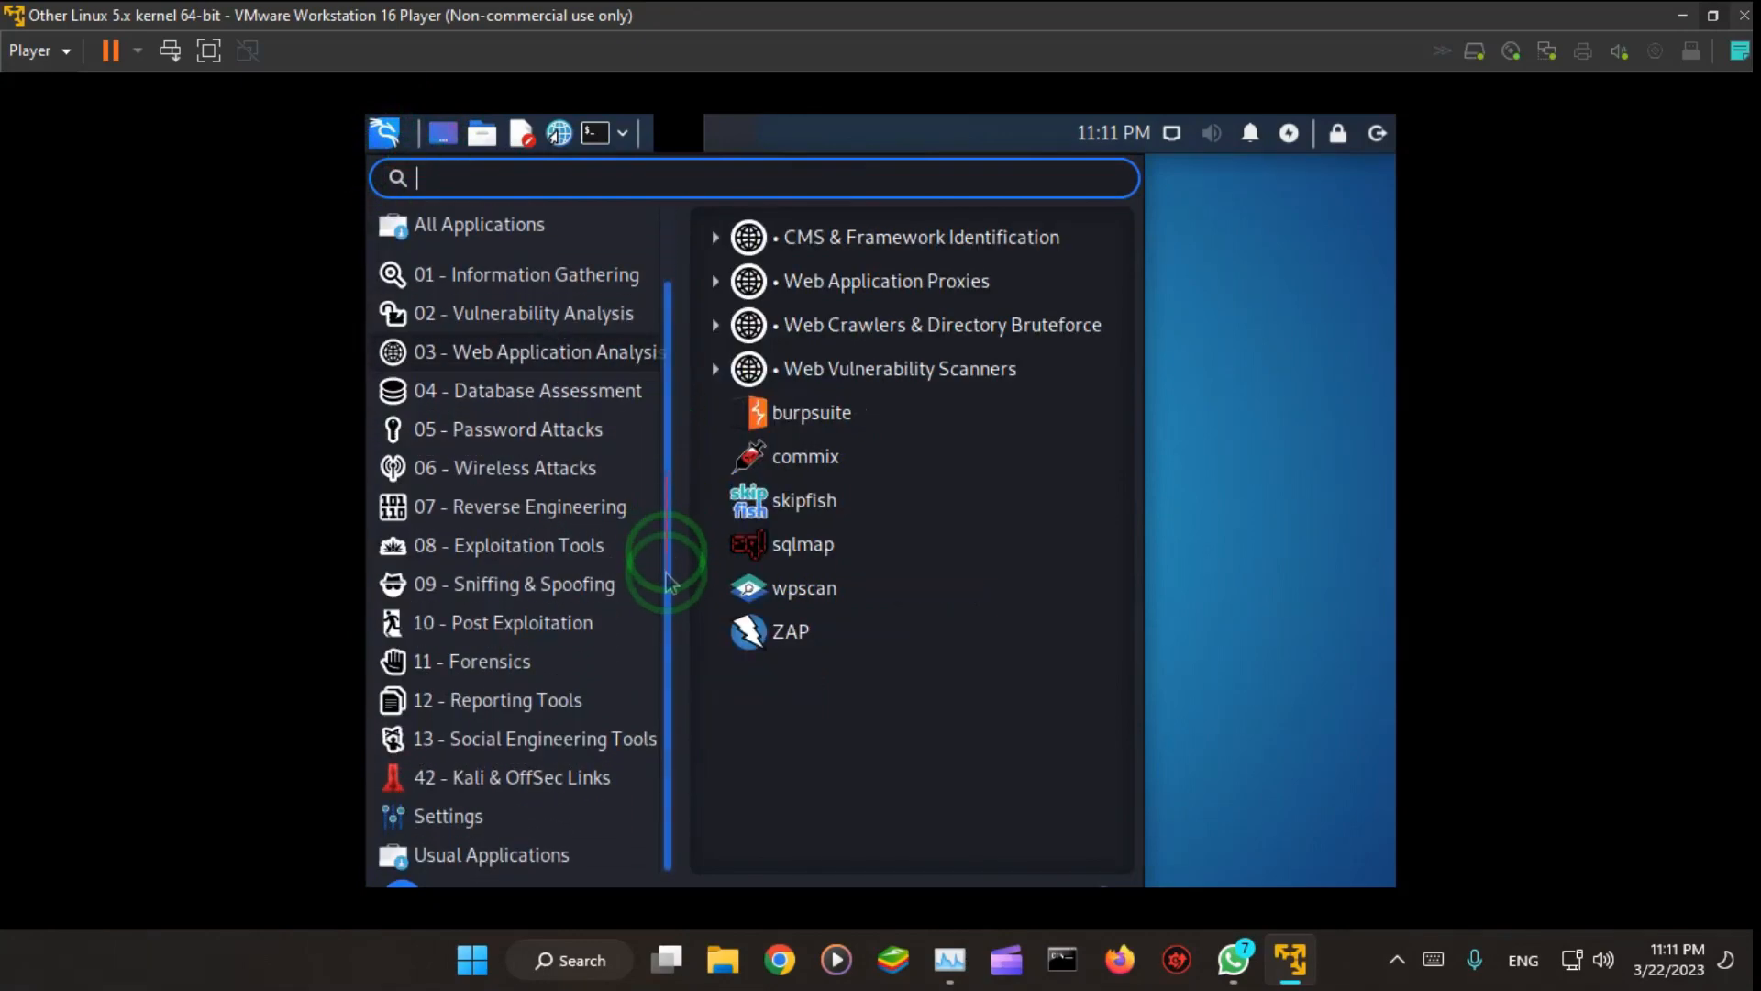
{"action": "left_click", "coordinate": [1273, 396]}
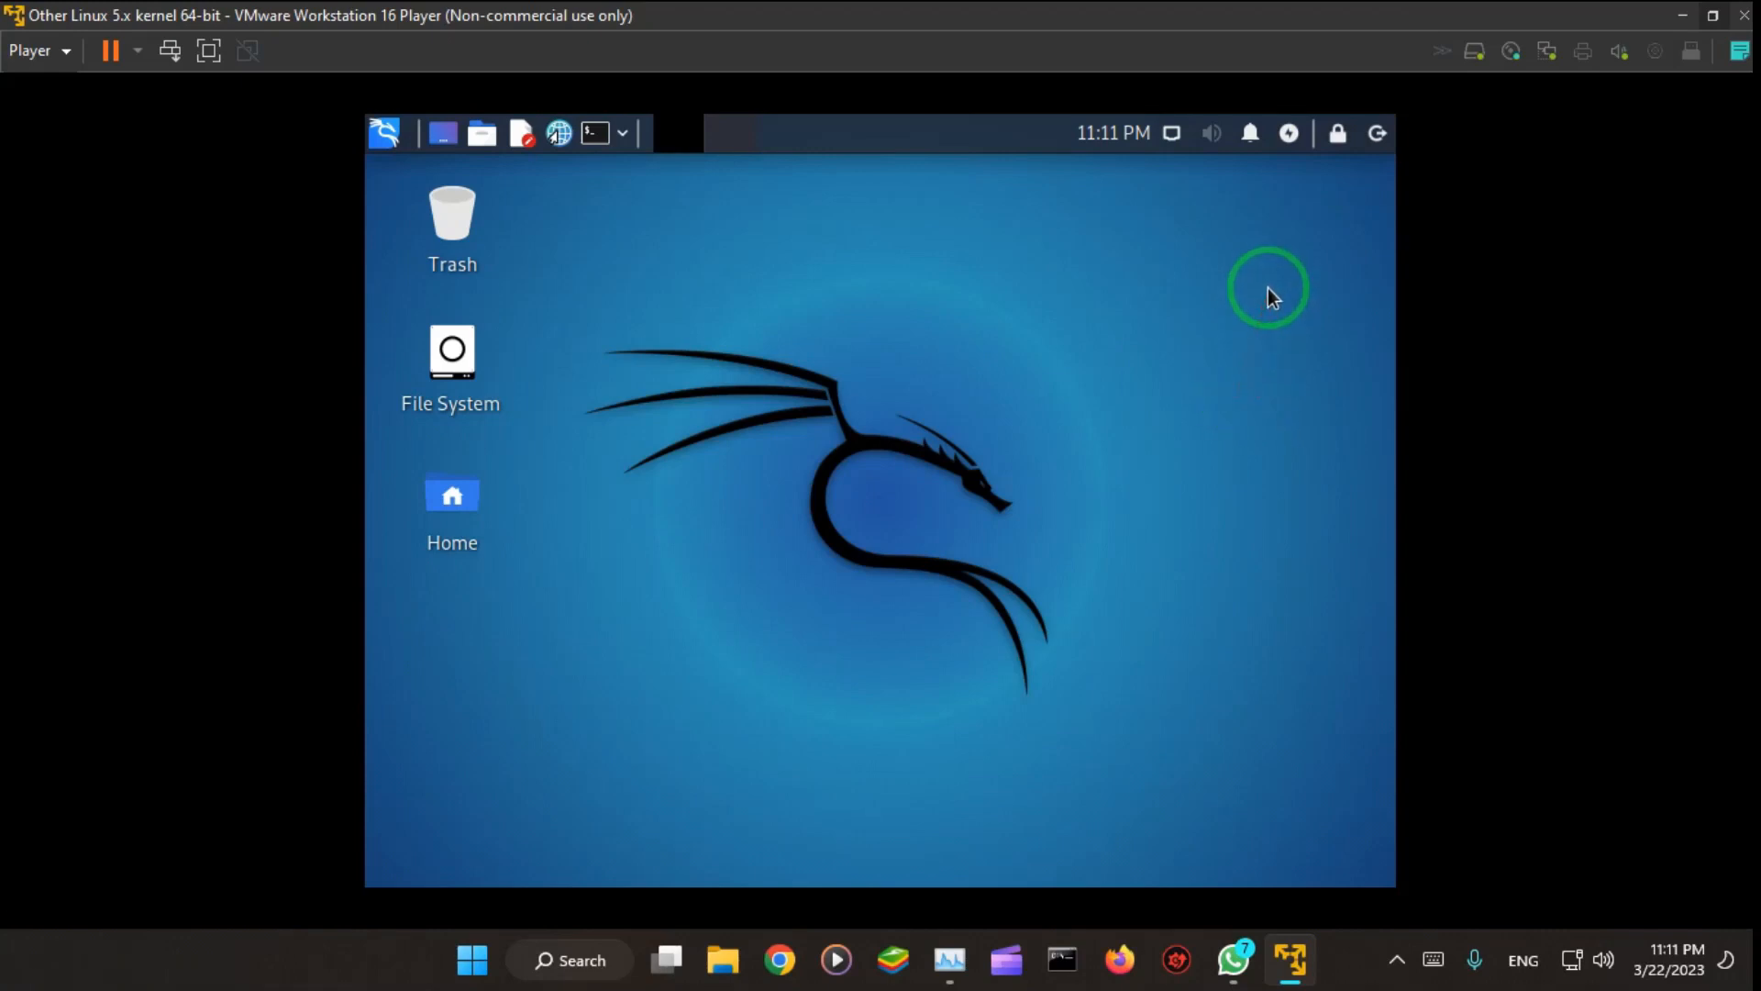
Step: Open the Kali live session's log-out and shutdown options
{"action": "left_click", "coordinate": [1378, 152]}
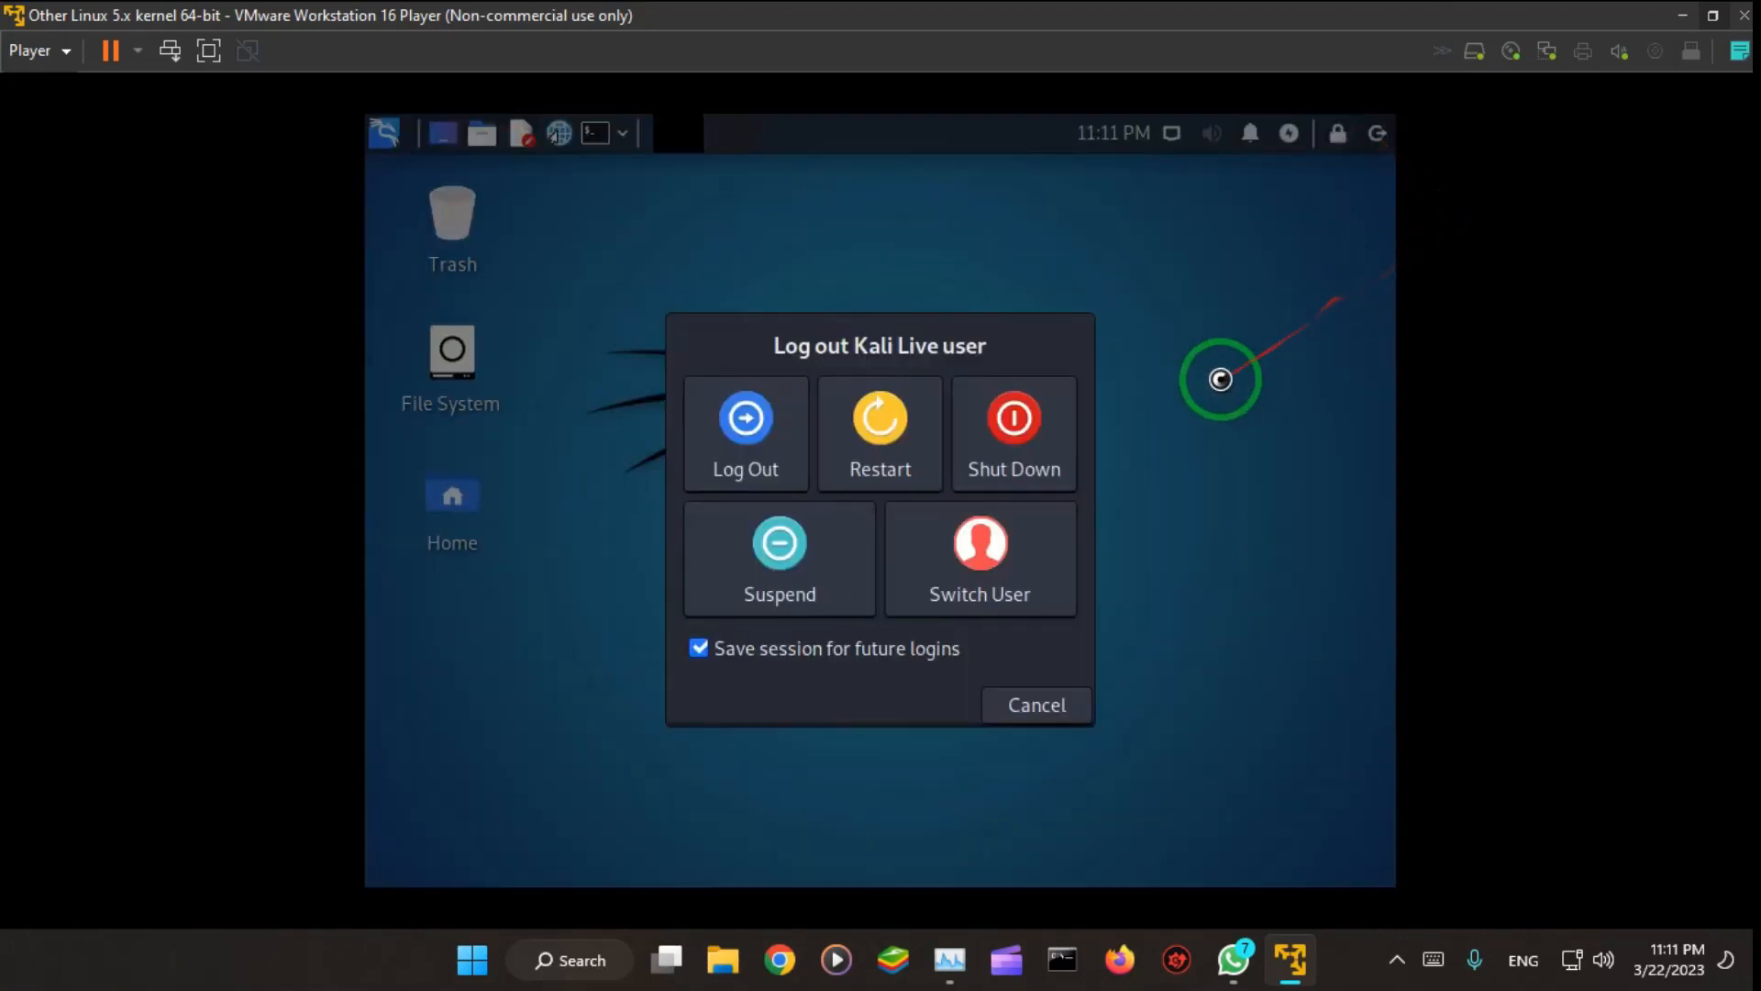